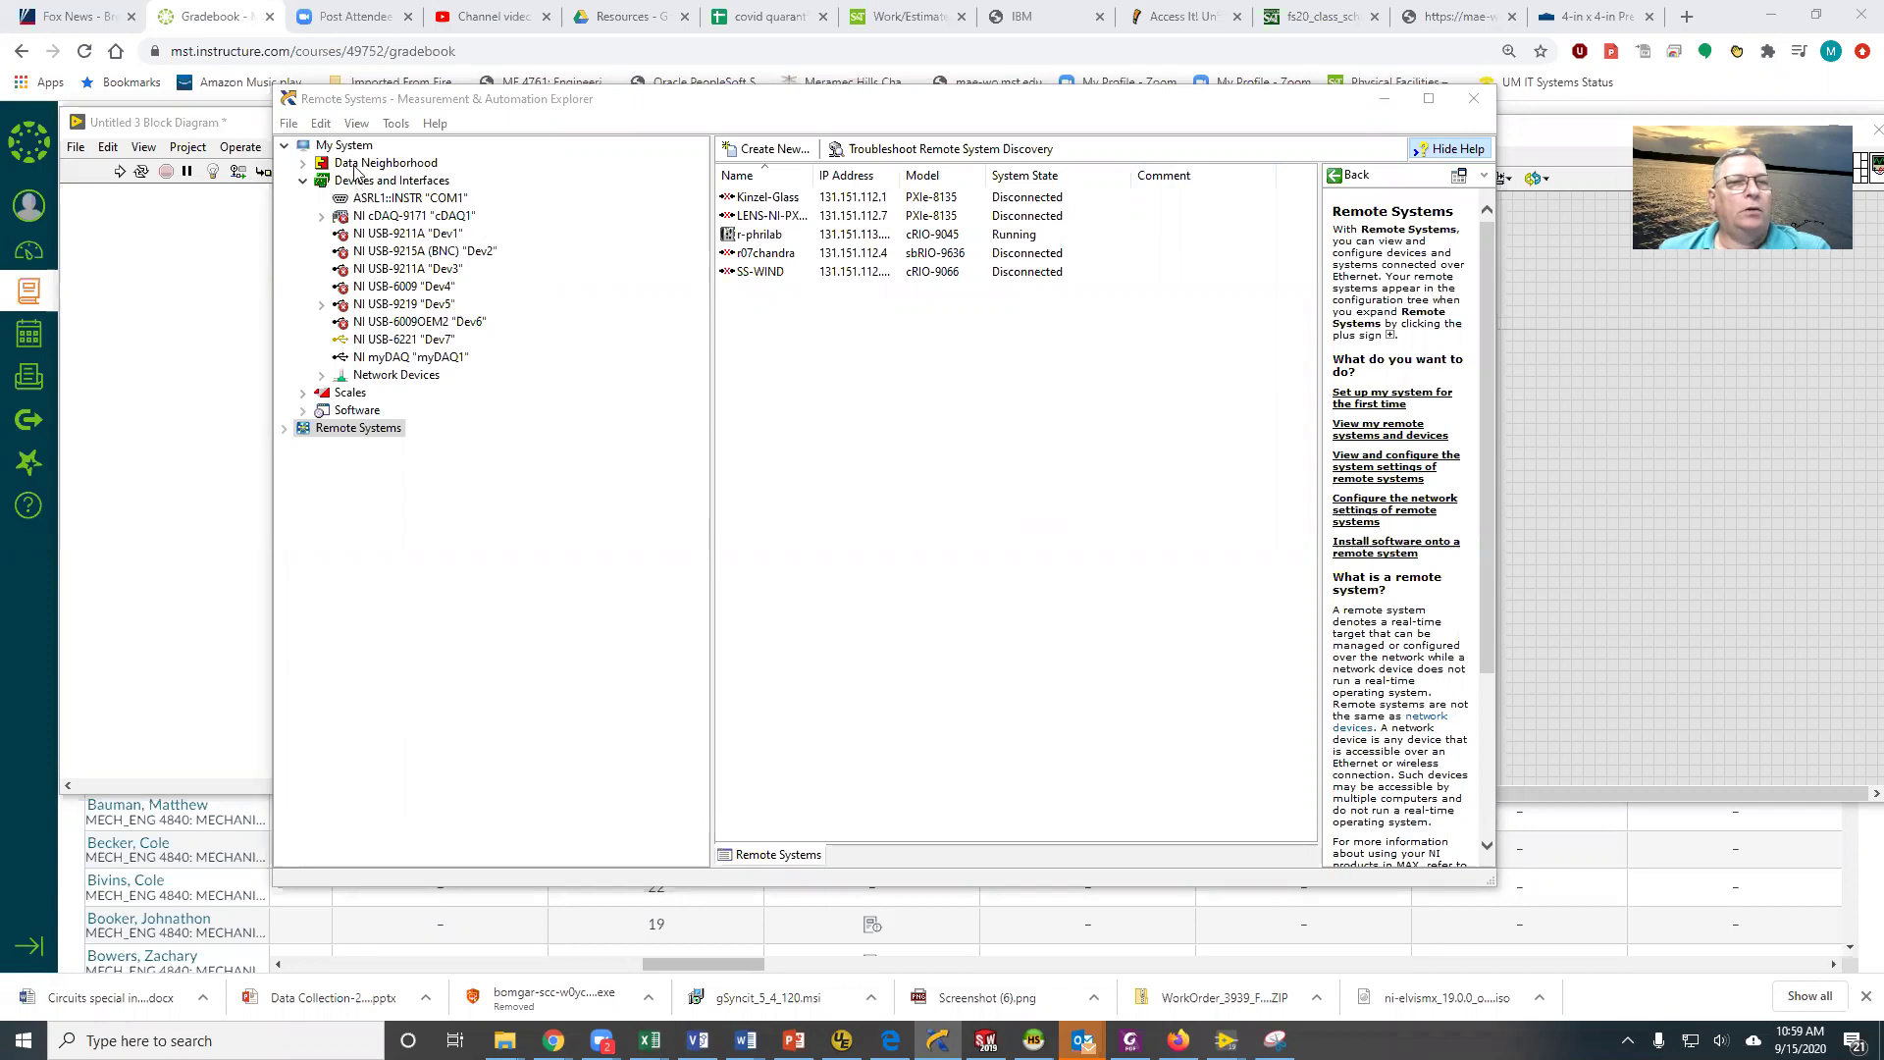
Select the NI myDAQ device 'myDAQ1' under Devices and Interfaces to view its settings.
left_click(468, 472)
left_click(451, 357)
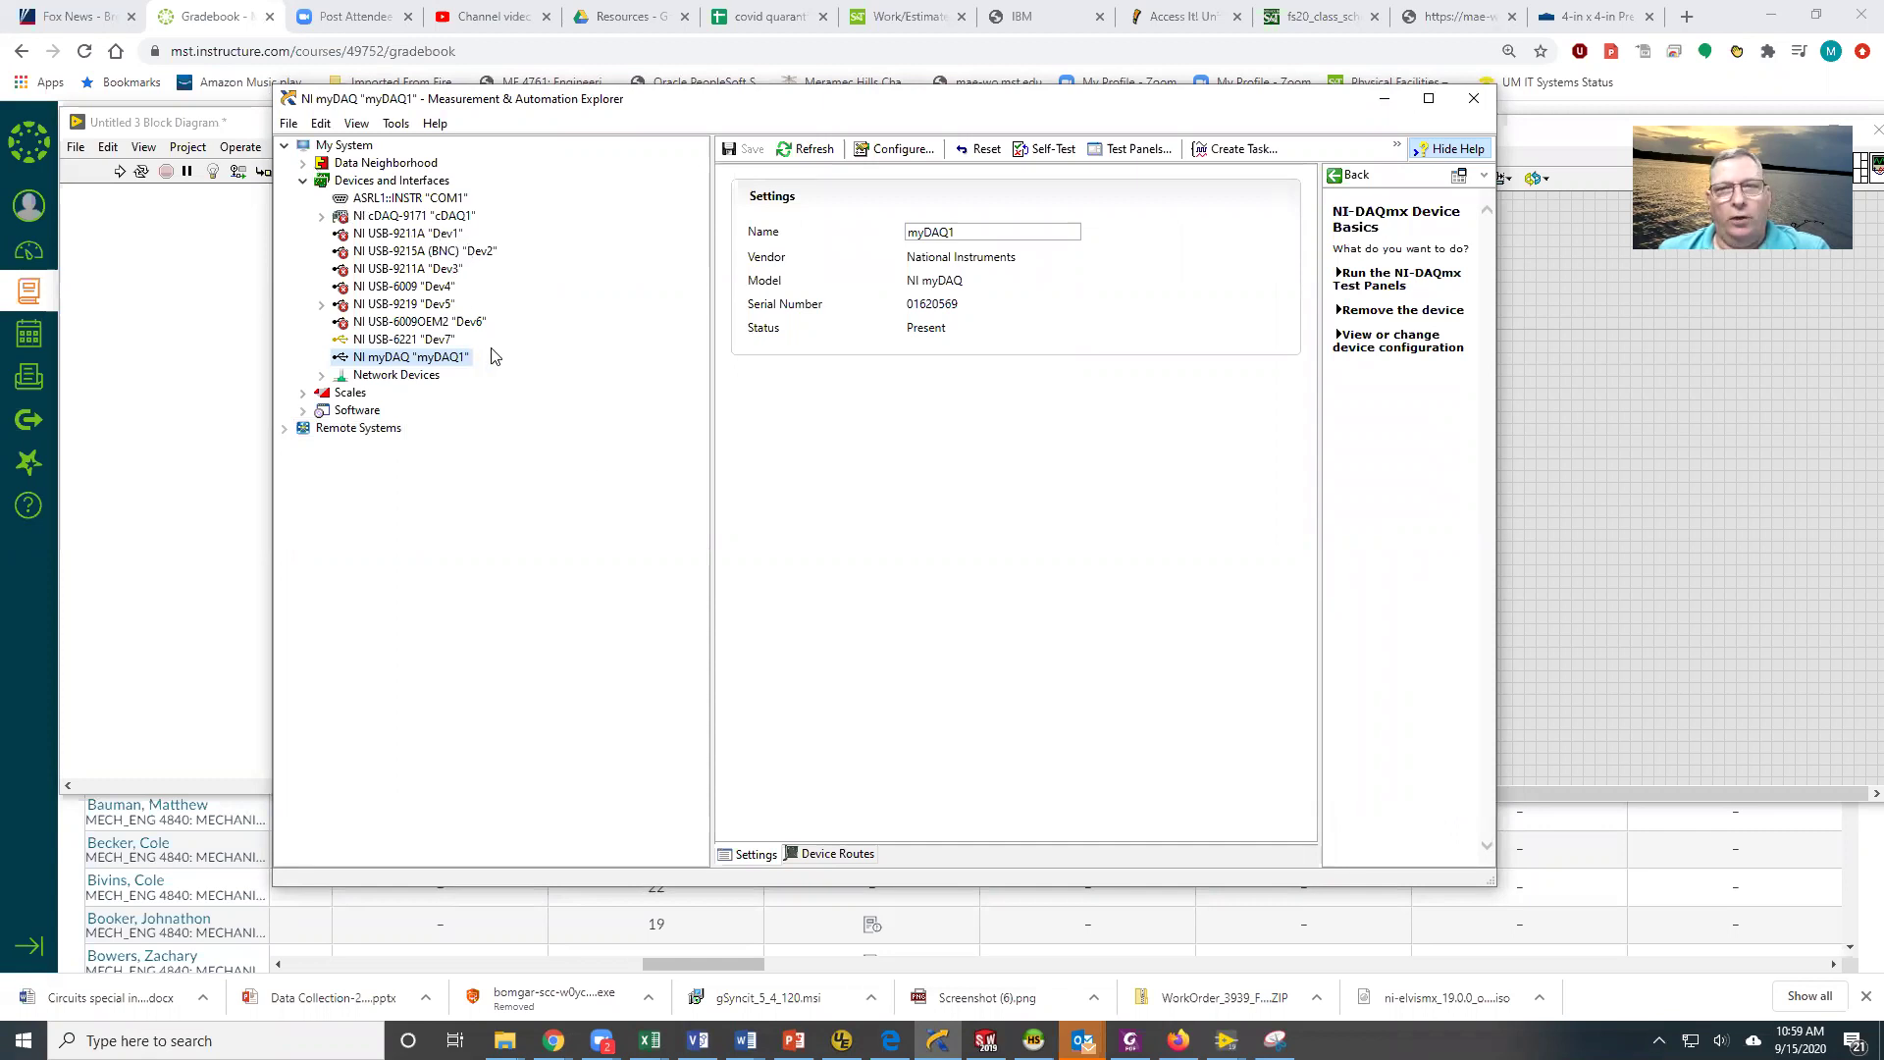
Start a new NI-DAQmx Task from Data Neighborhood's Create New option.
right_click(356, 163)
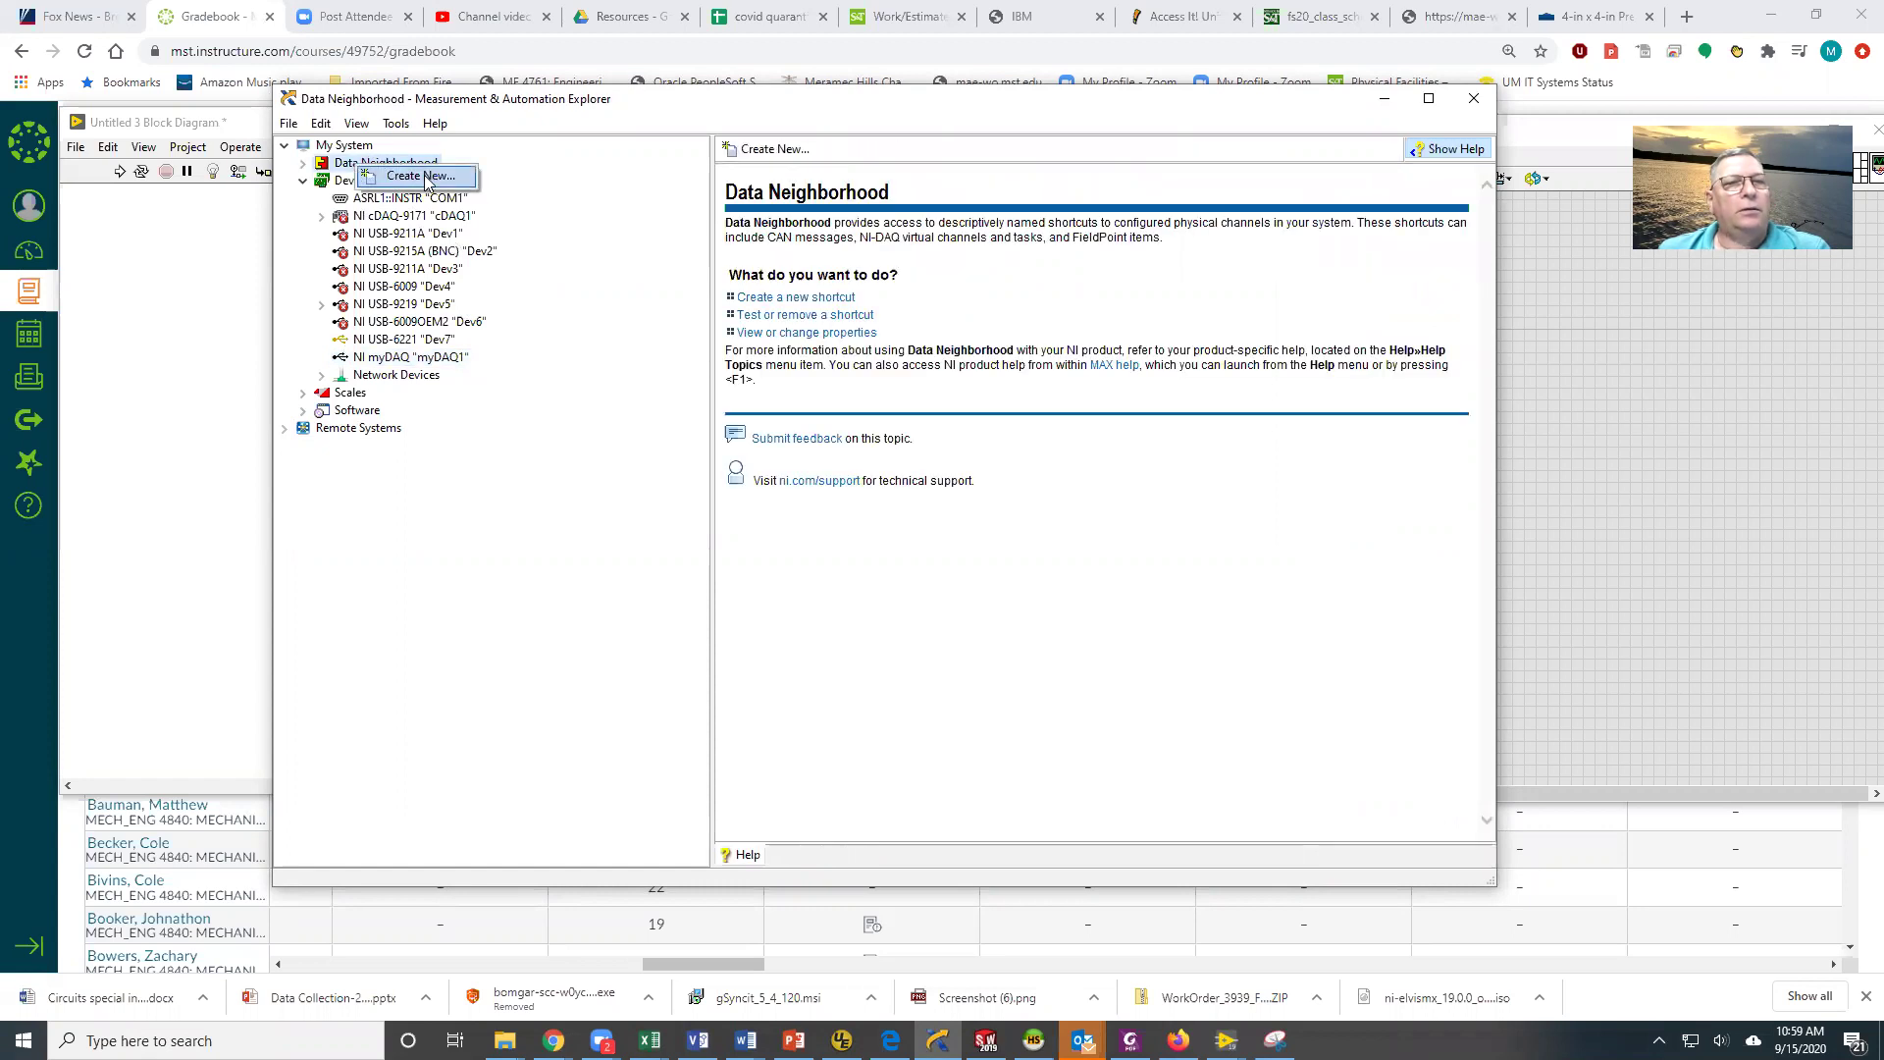
left_click(424, 175)
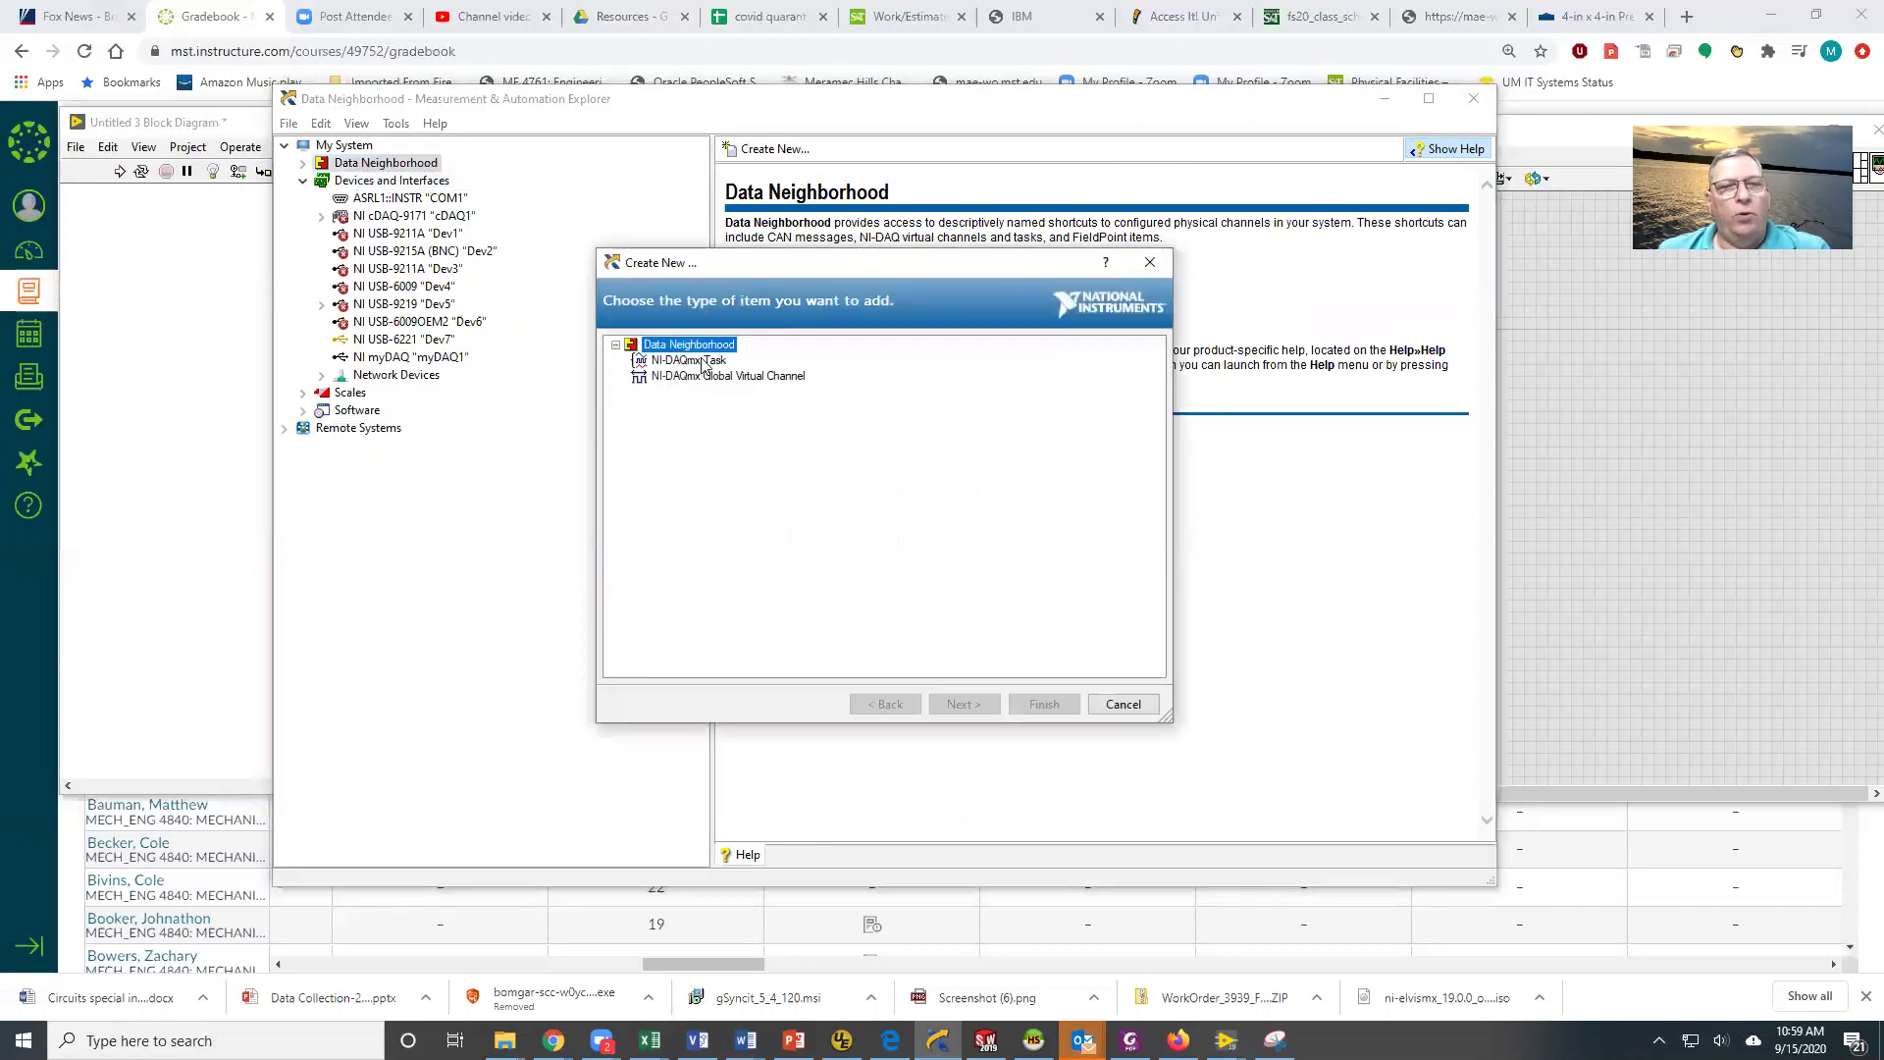
left_click(703, 361)
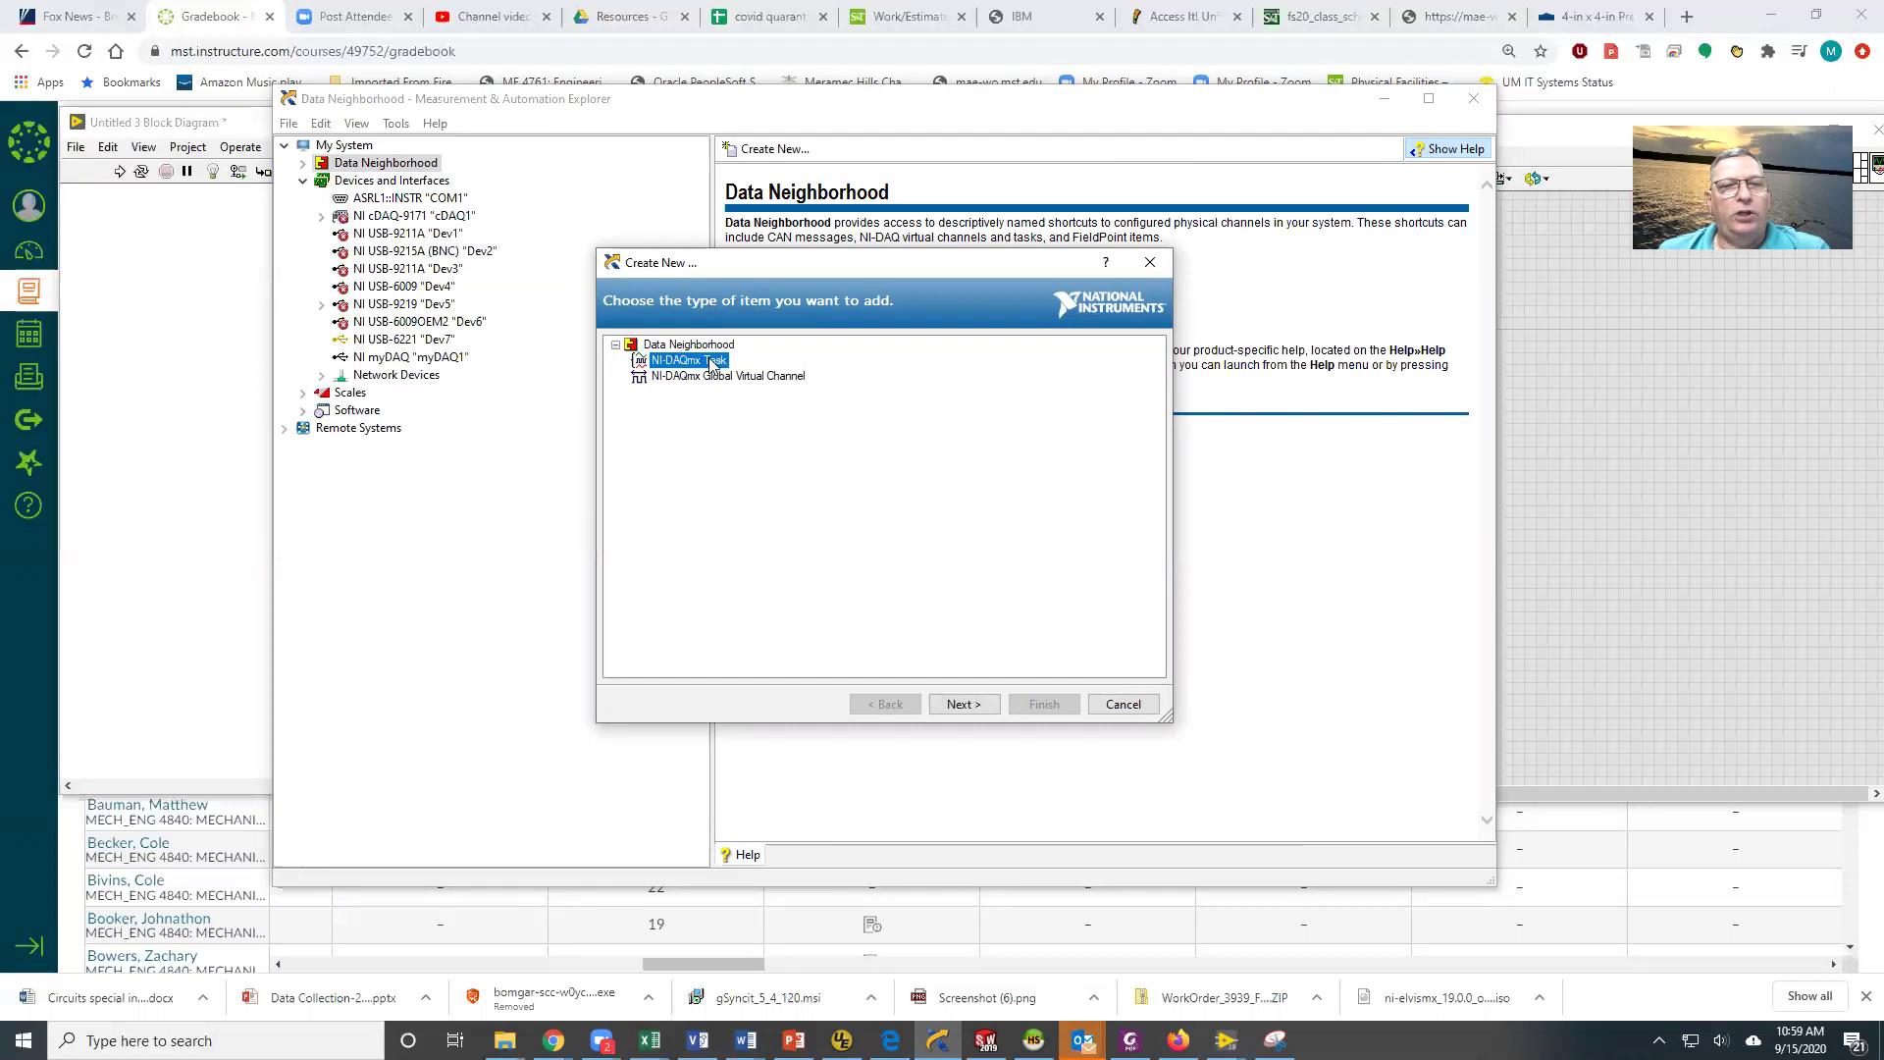
left_click(975, 710)
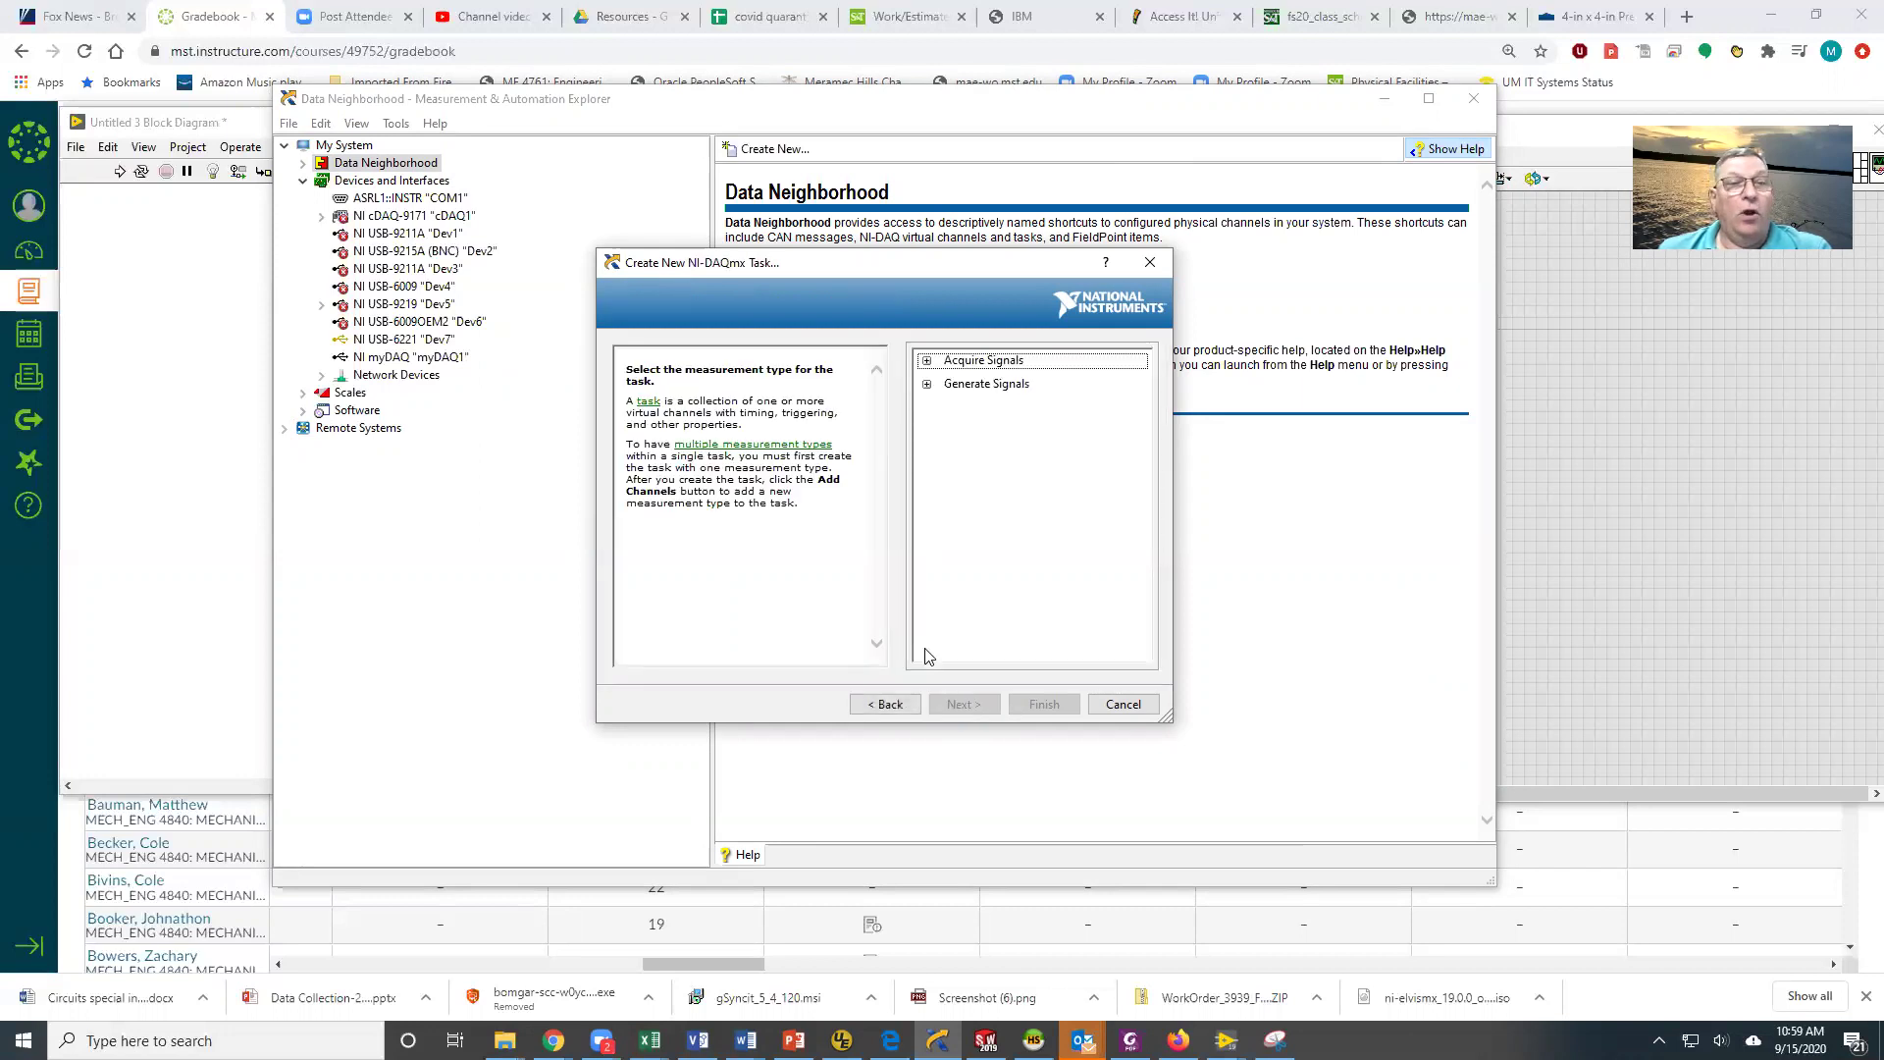
Choose Acquire Signals > Analog Input > Voltage as the task's measurement type.
double_click(933, 363)
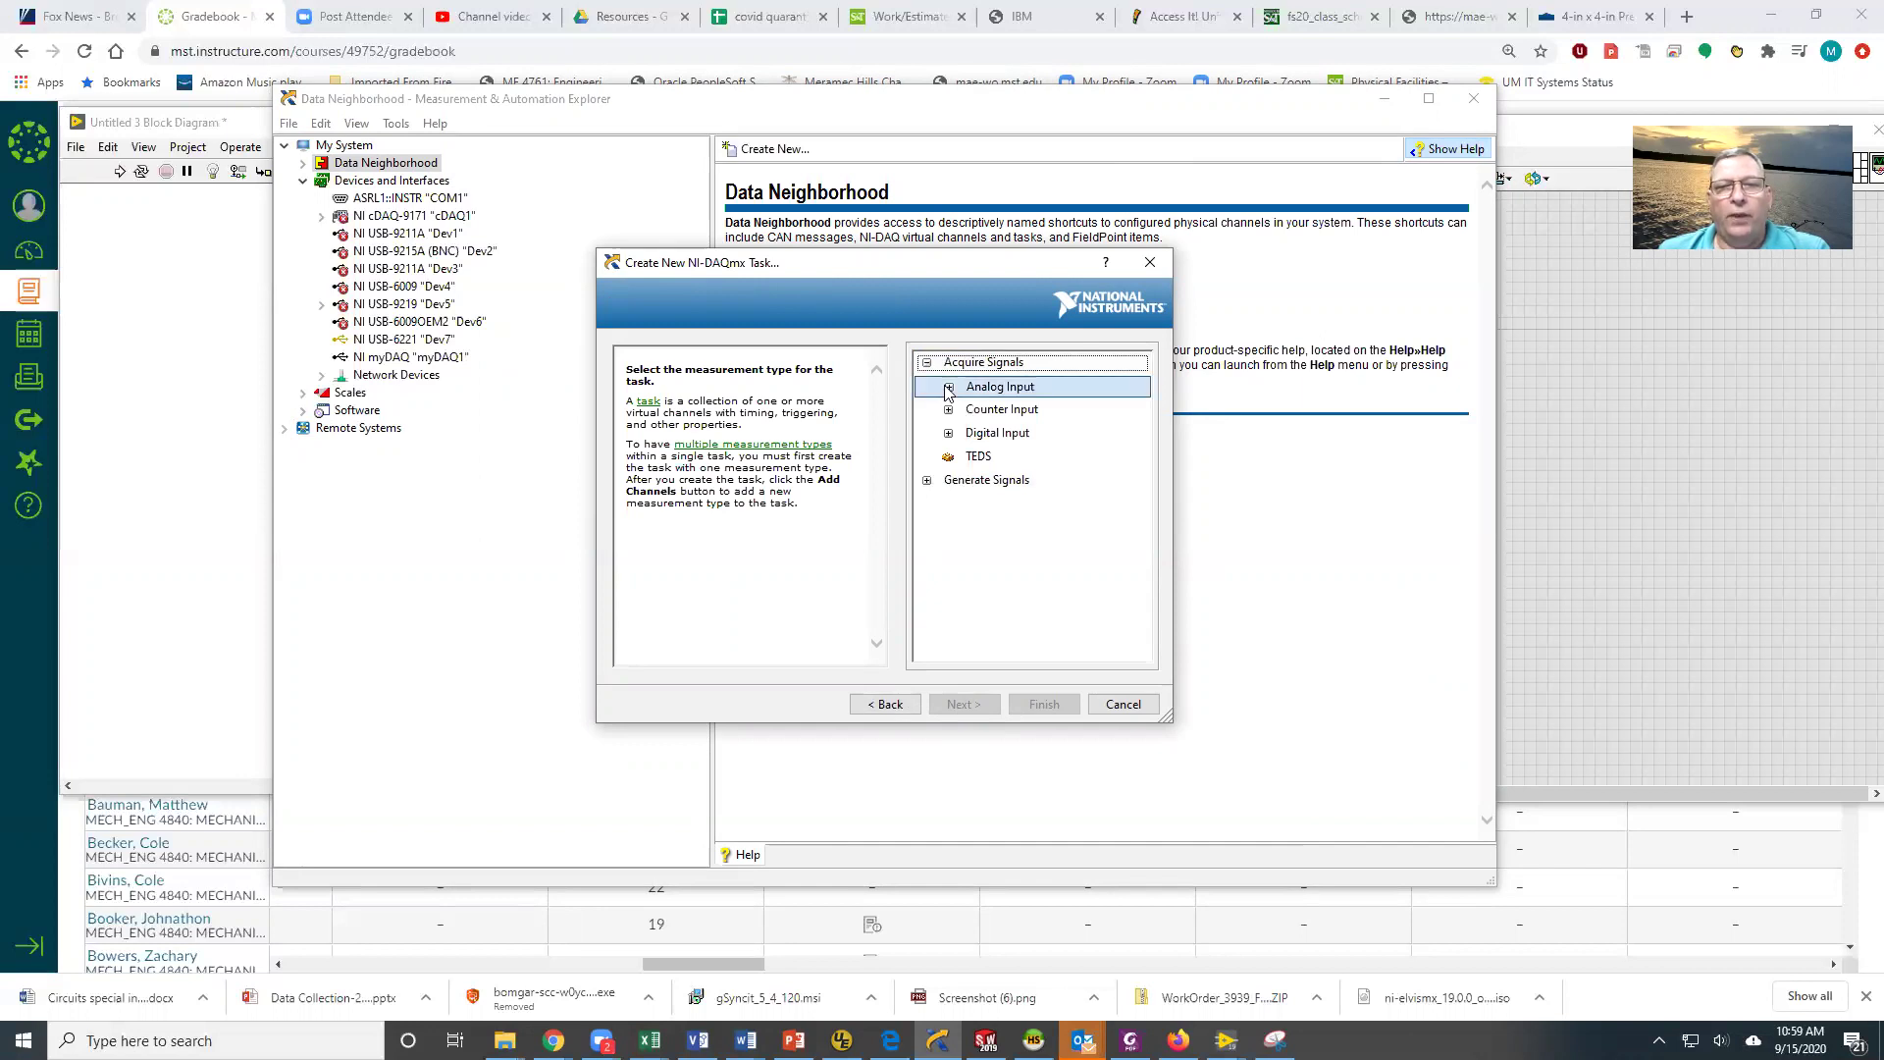
left_click(948, 387)
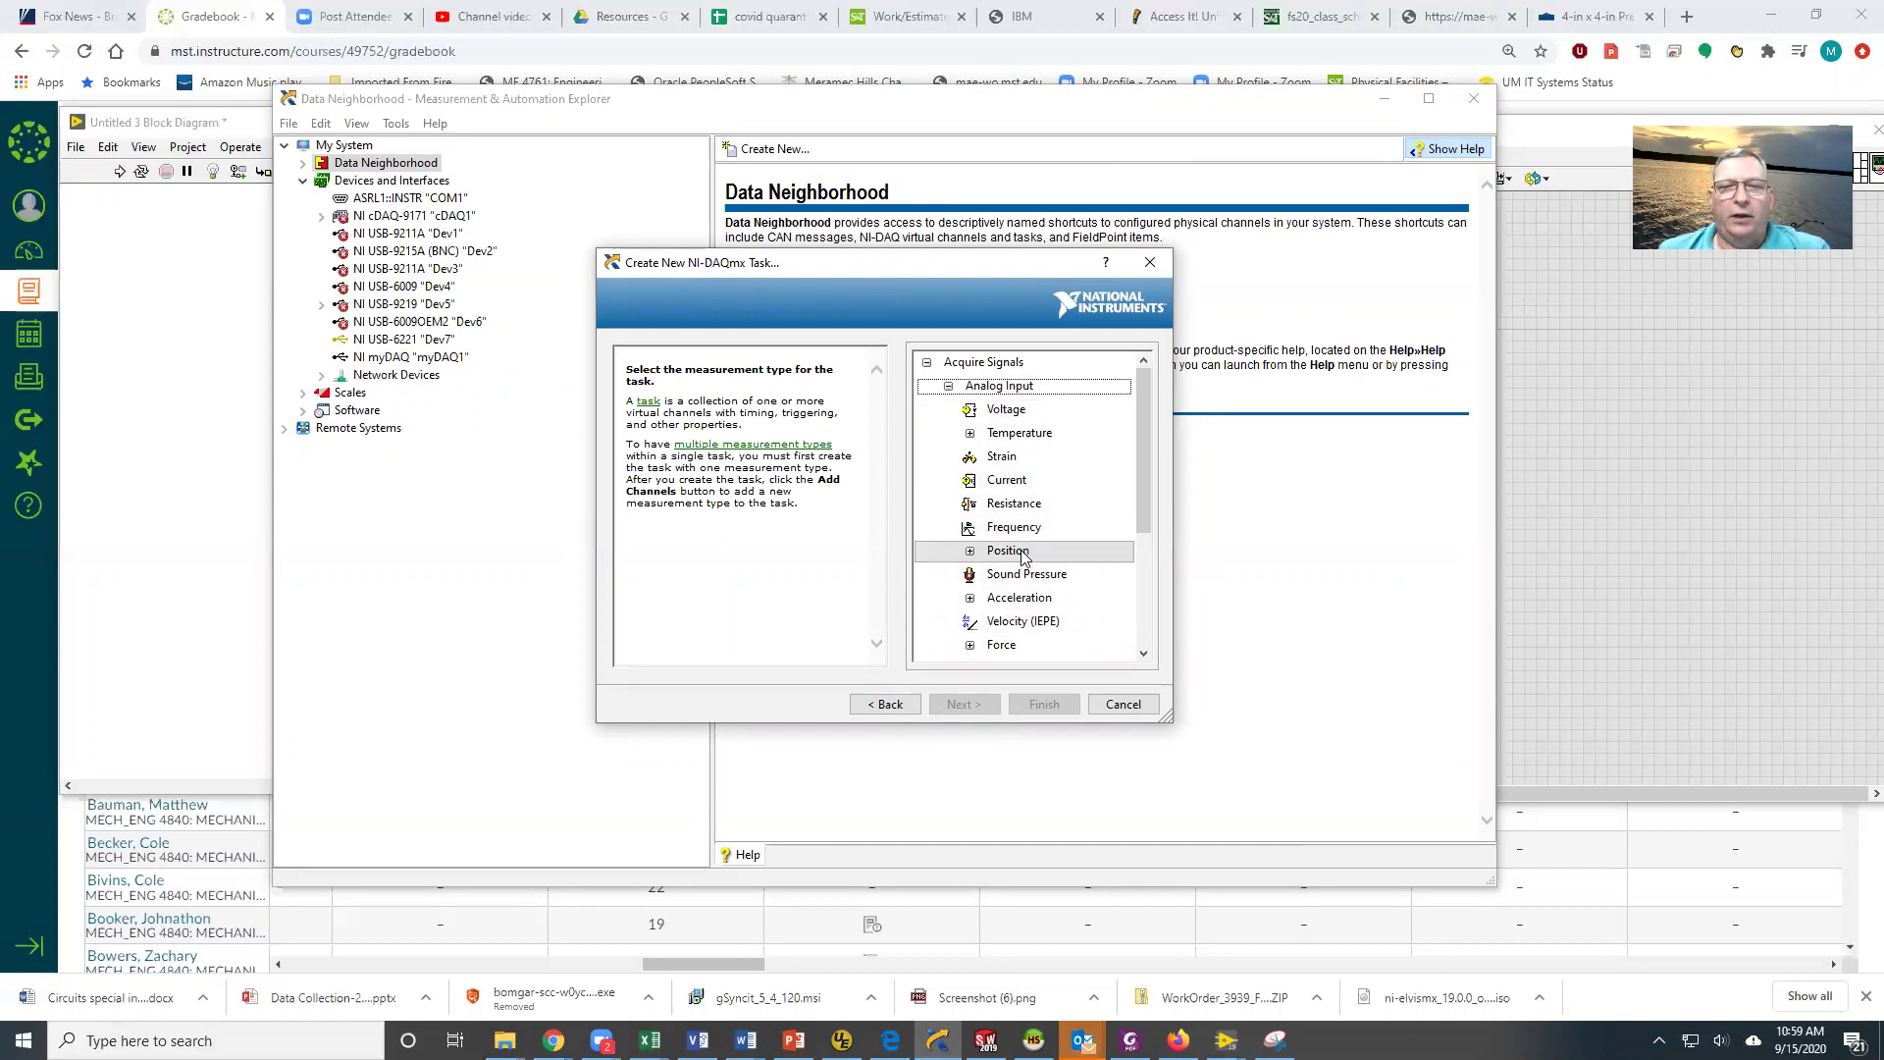
left_click(970, 552)
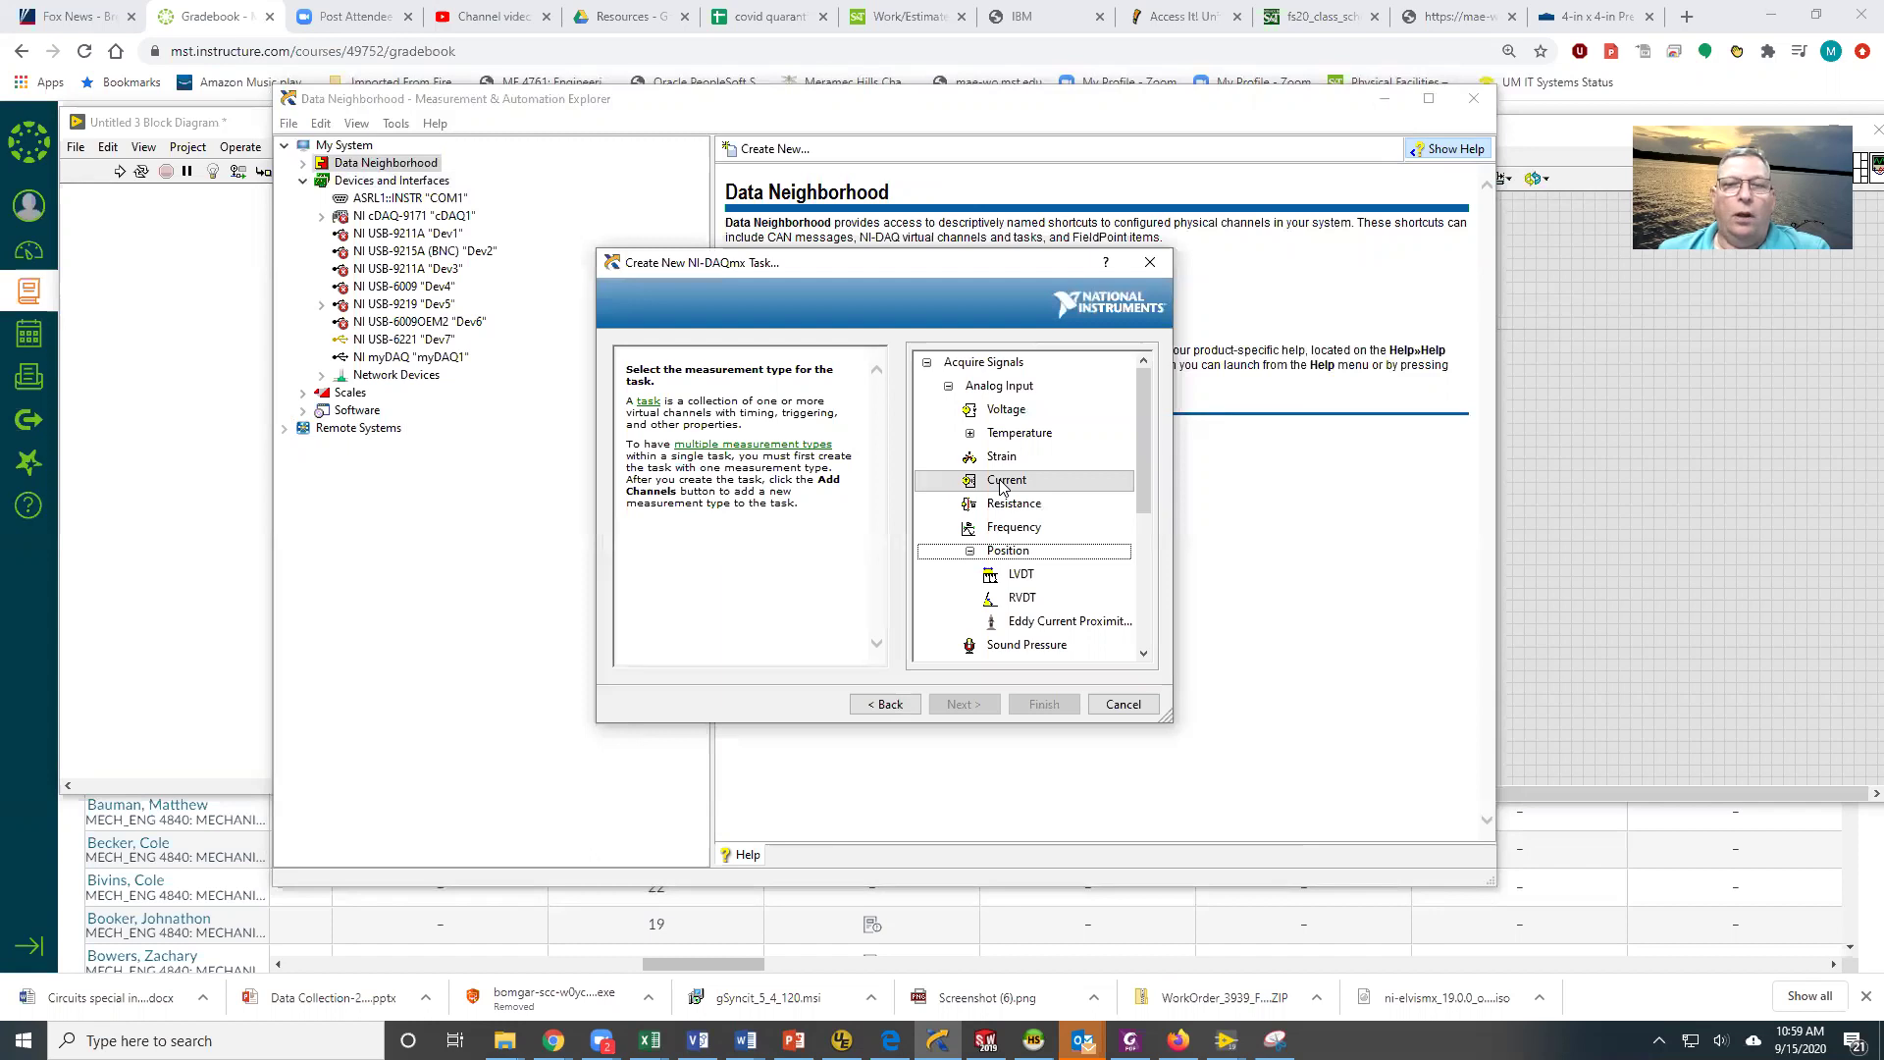
left_click(1012, 411)
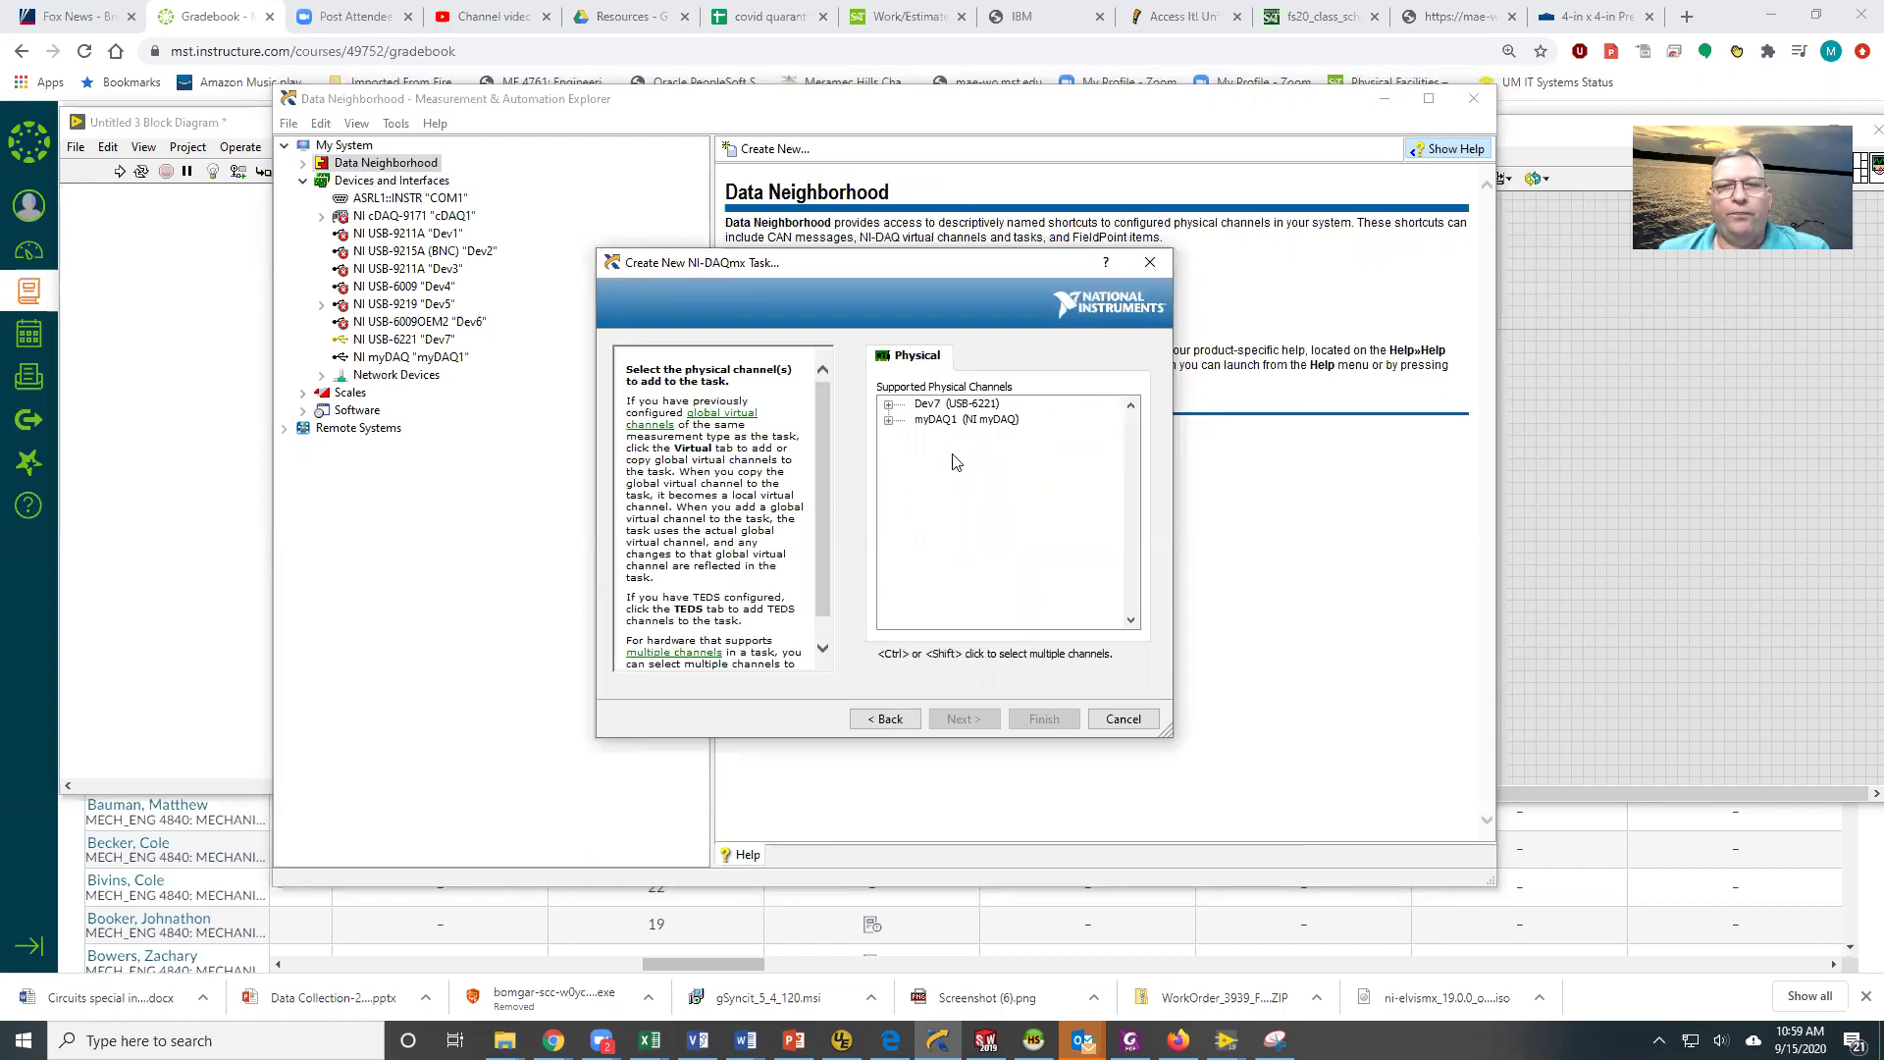
Assign physical channel myDAQ1/ai0 and name the task 'test mydaq volts'.
left_click(889, 420)
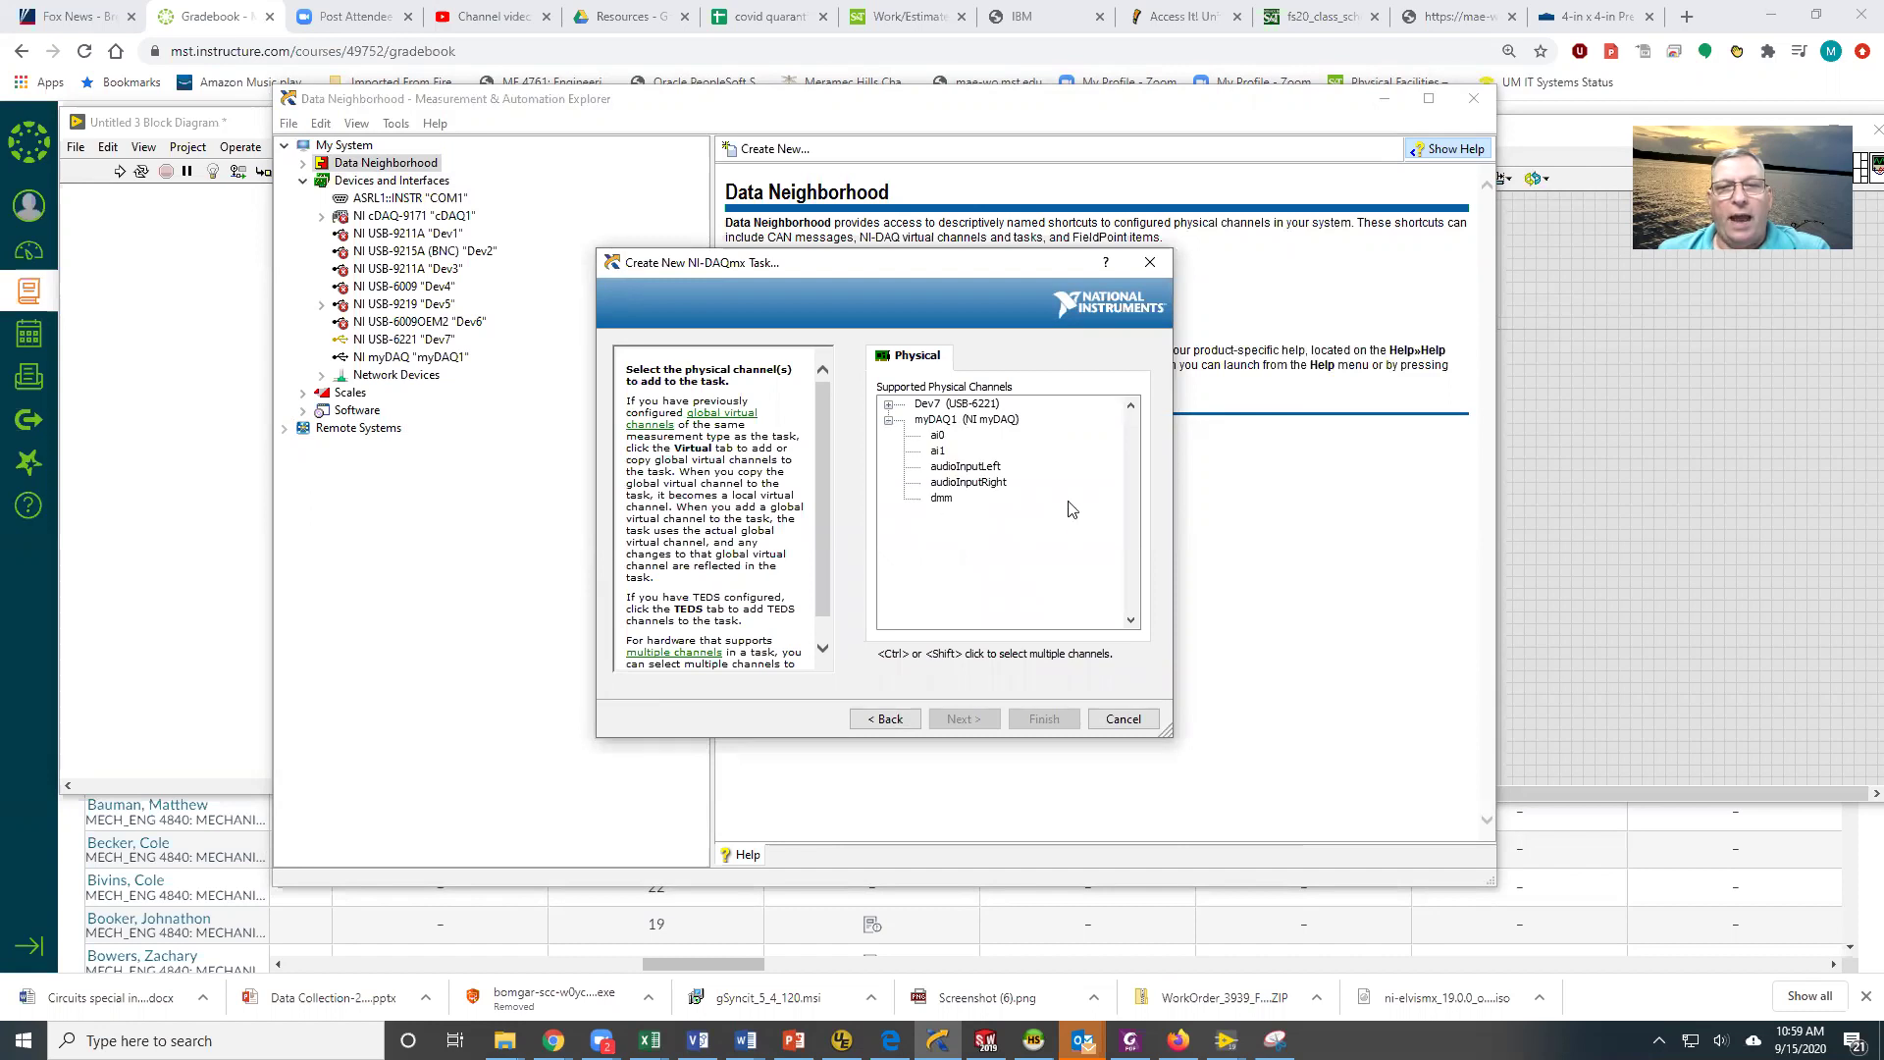
left_click(937, 436)
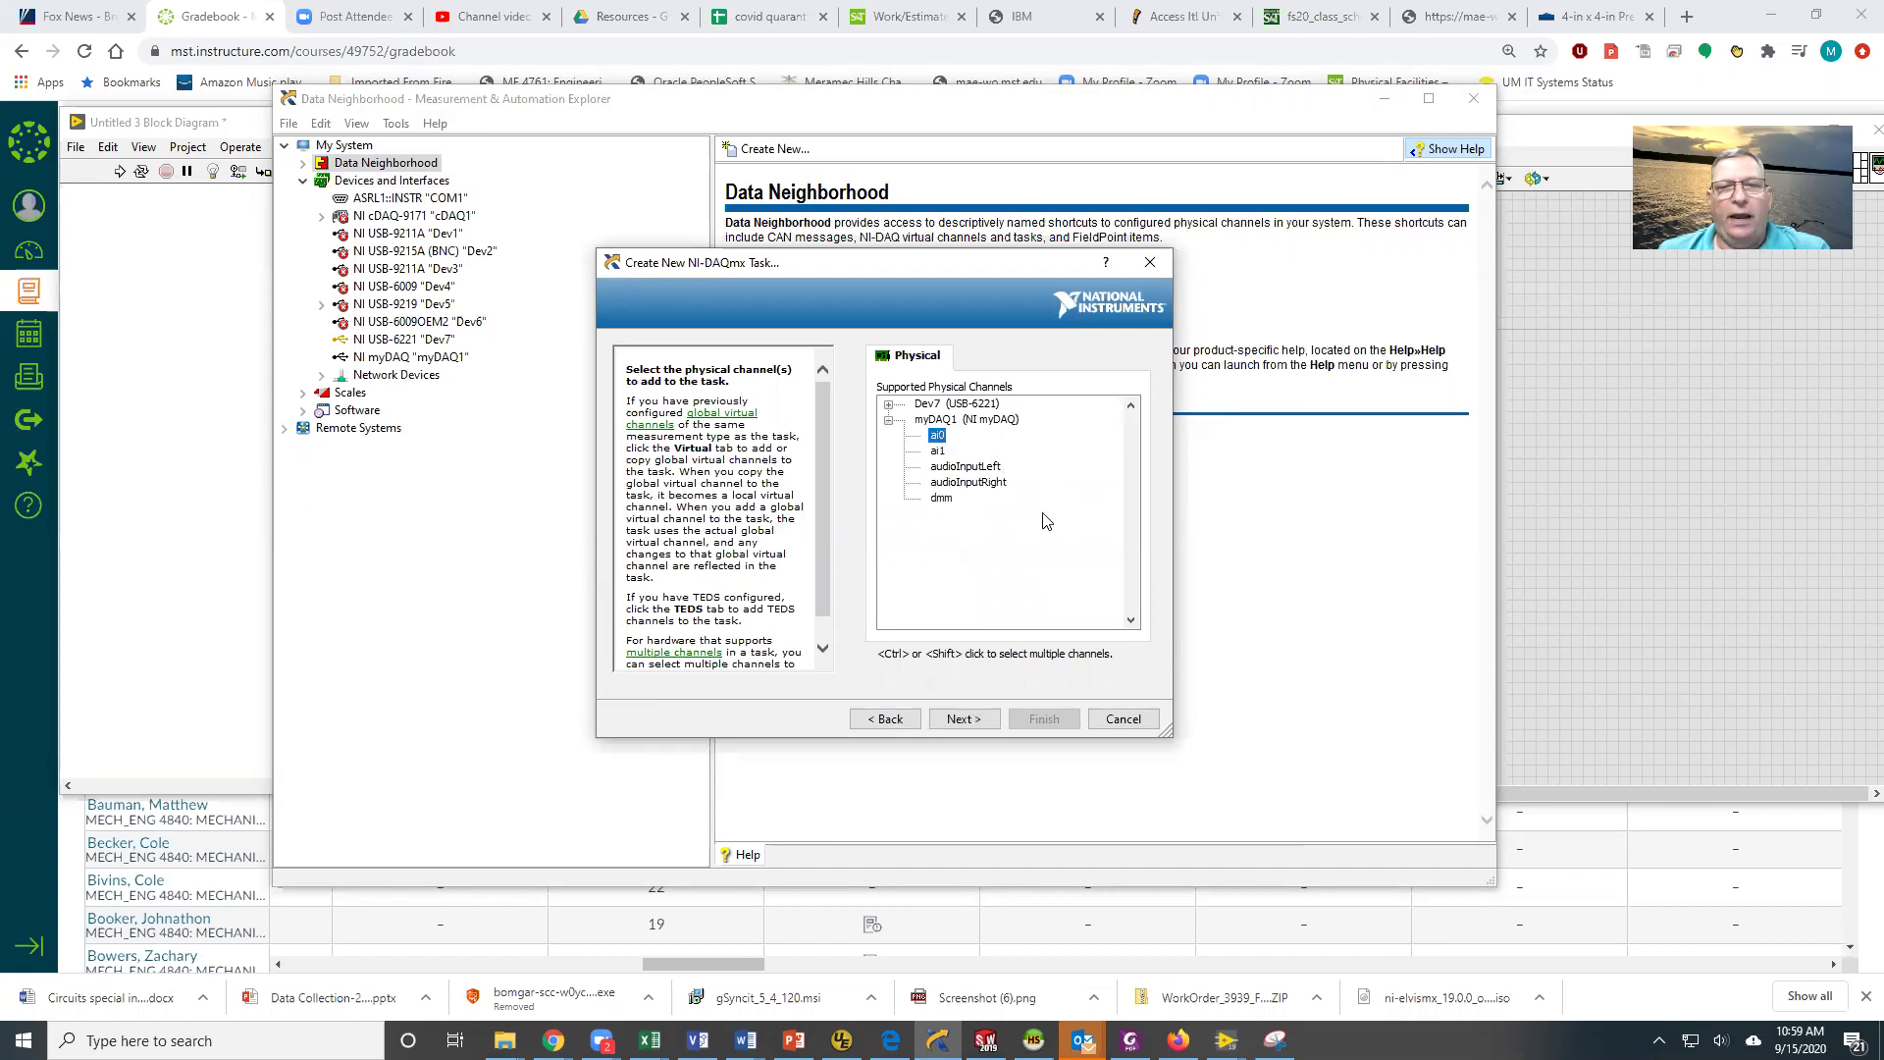
left_click(962, 719)
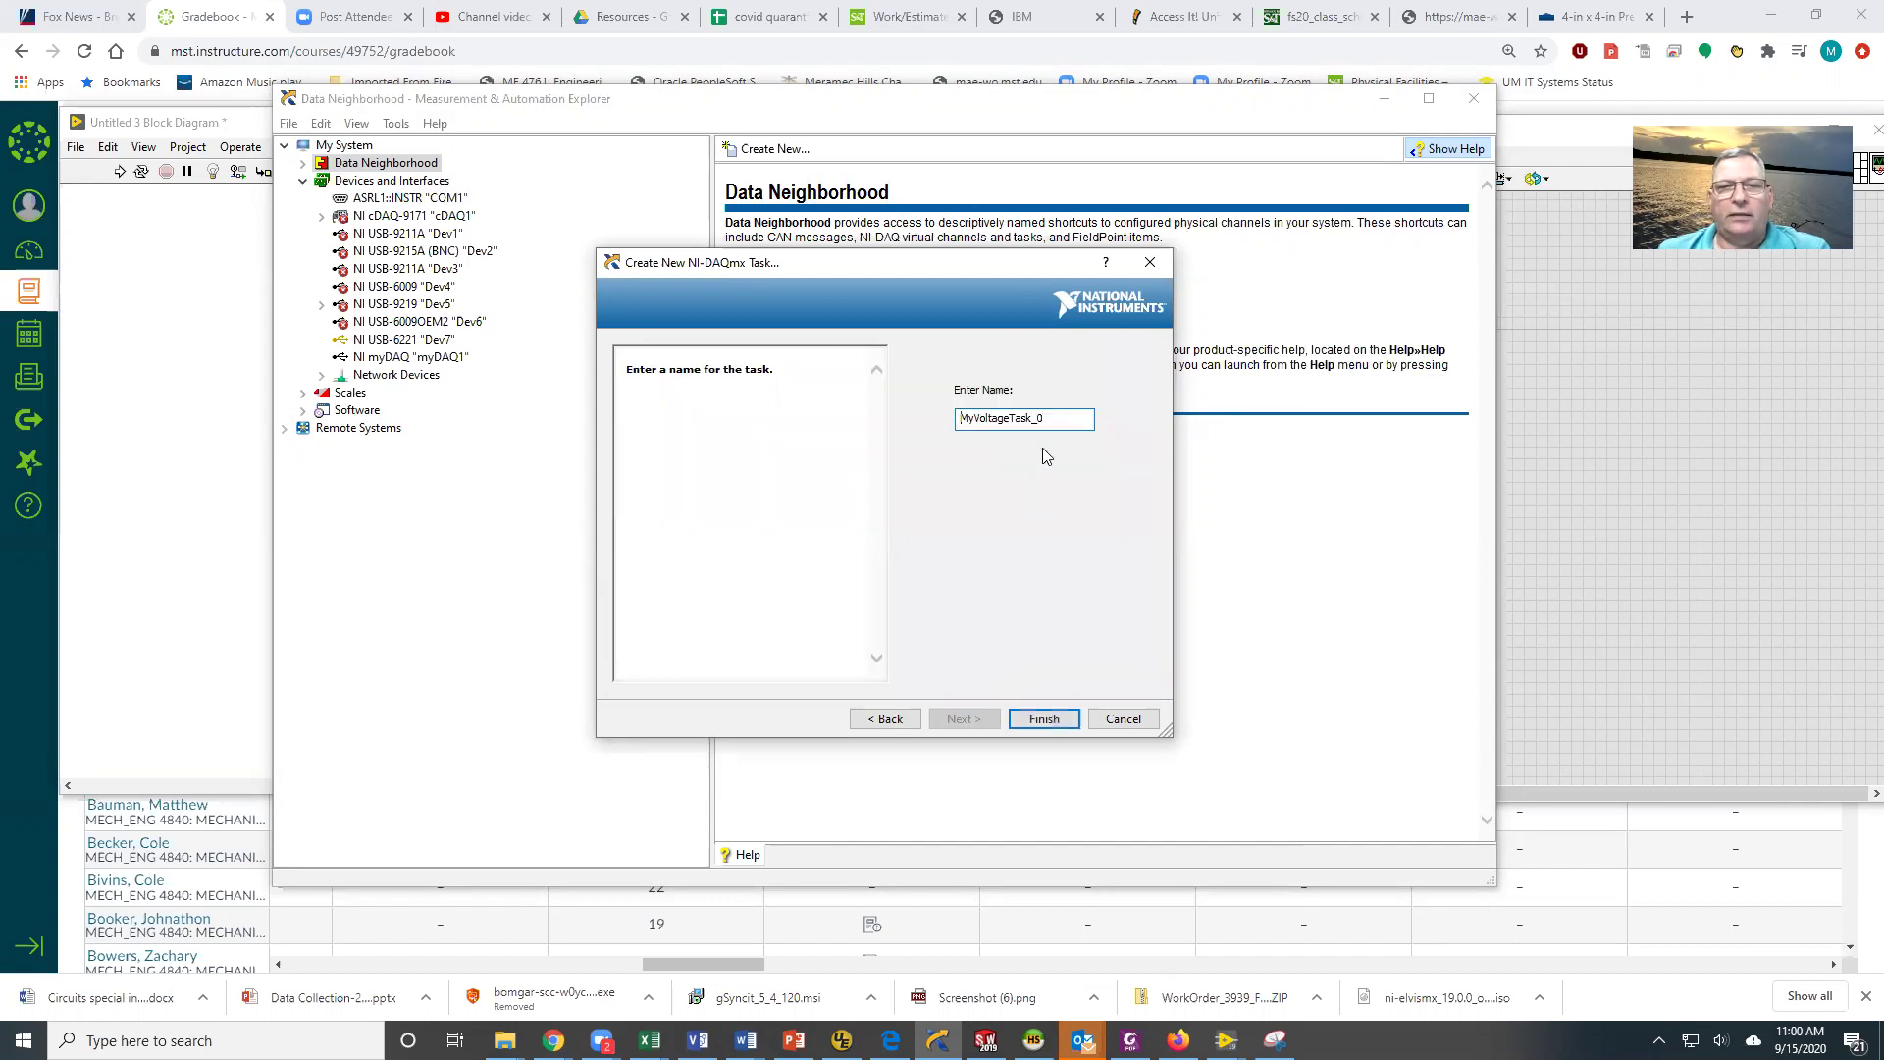
left_click_drag(1027, 420, 958, 420)
type("z")
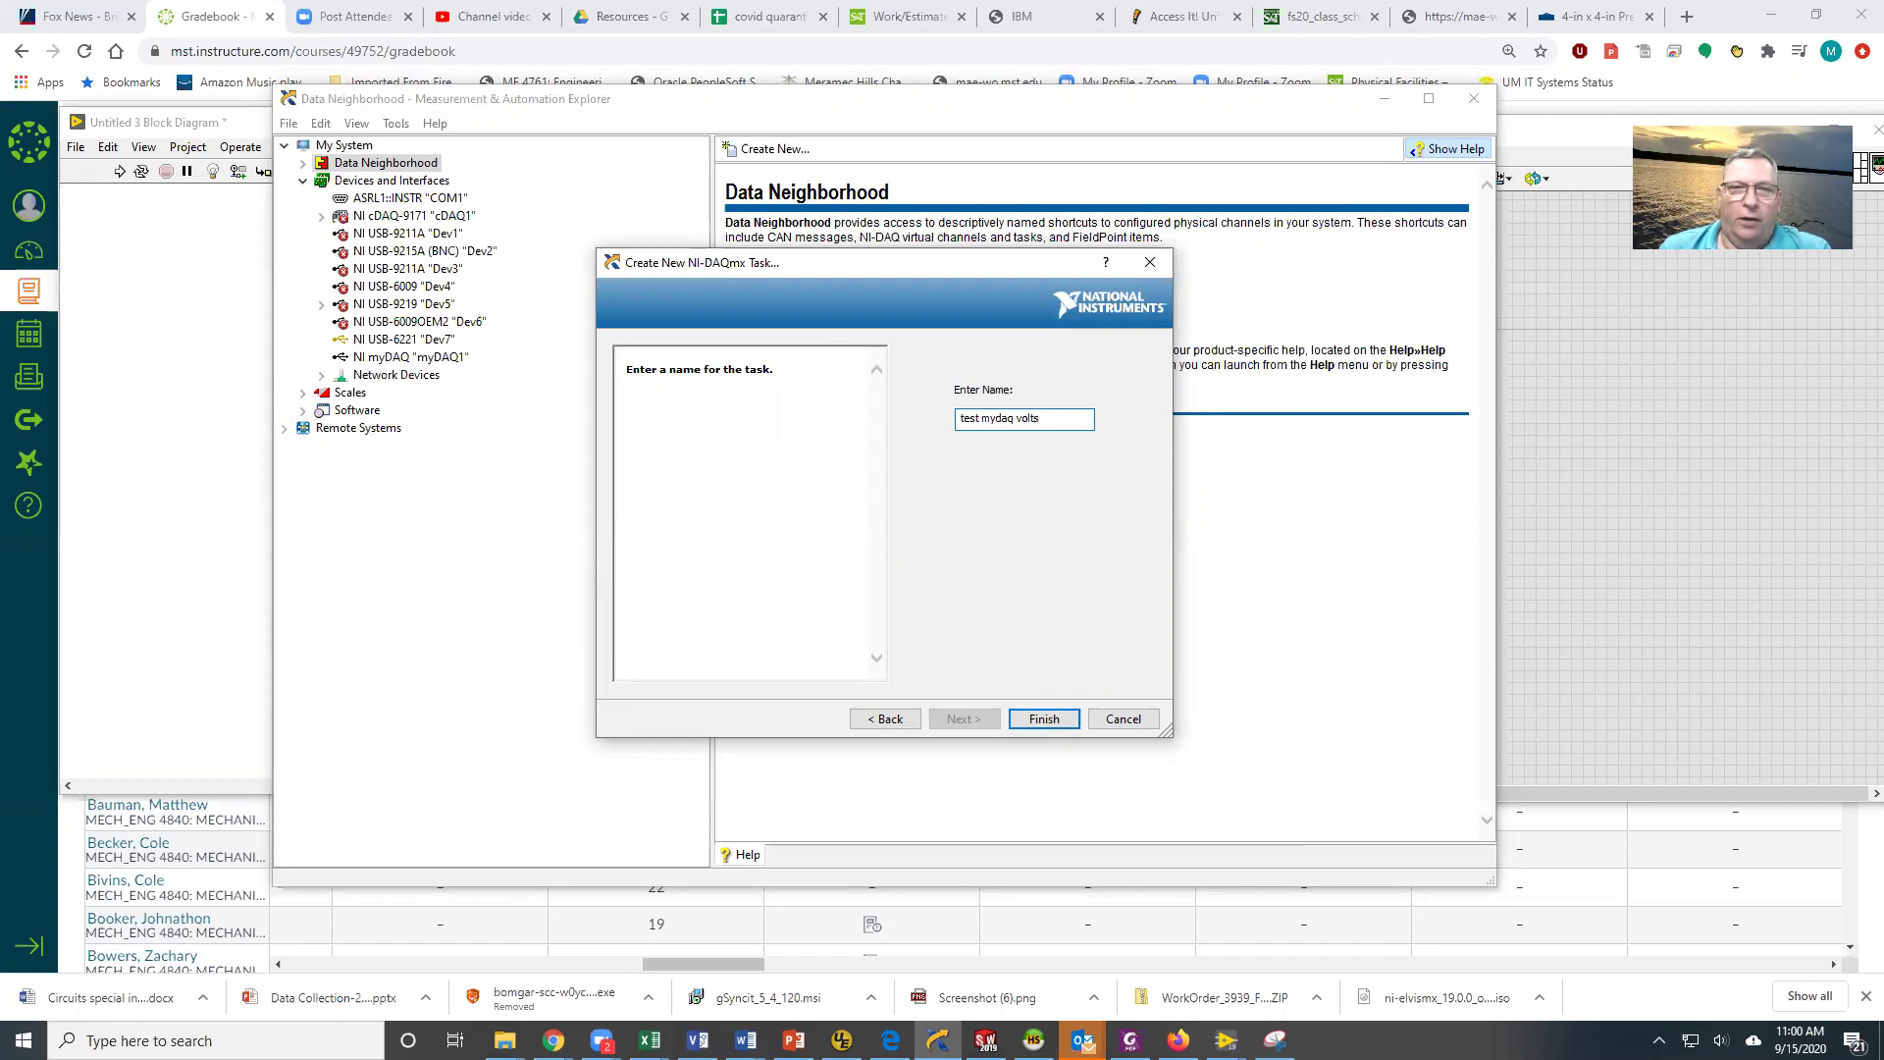
left_click(1045, 722)
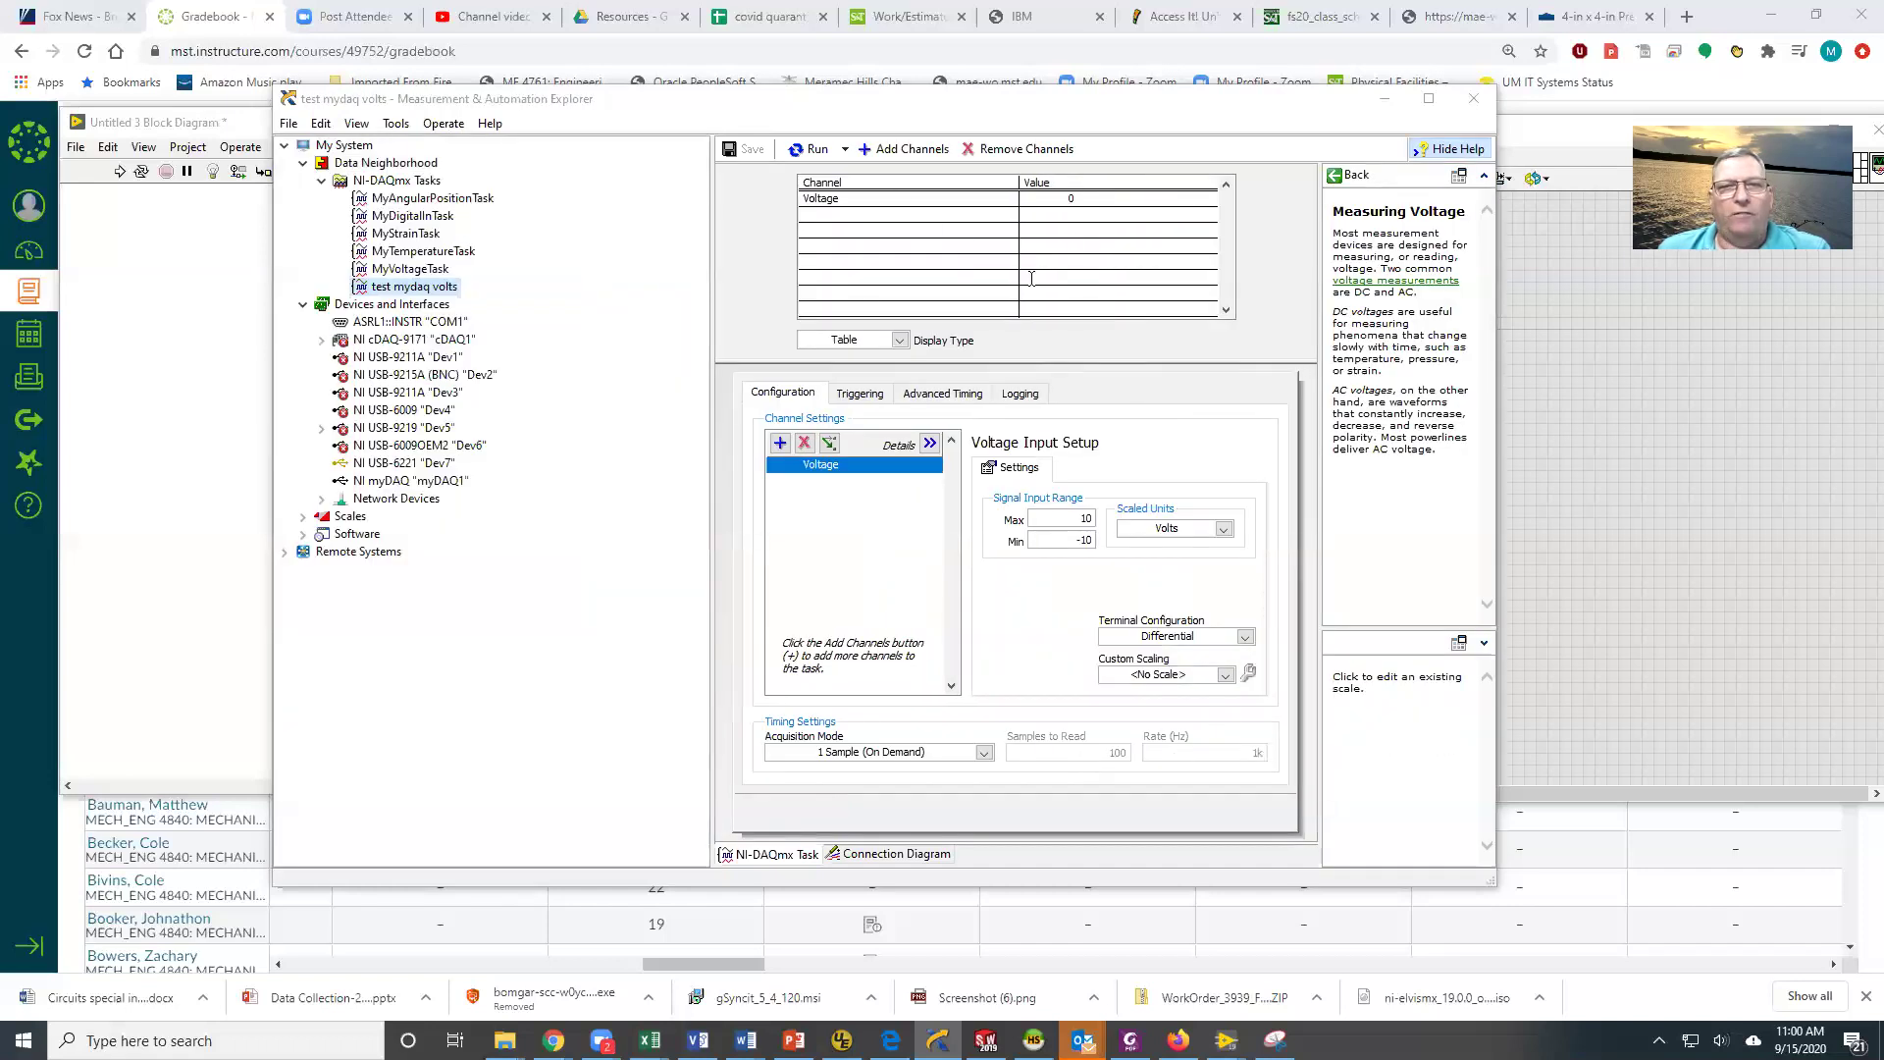
Show and hide channel details to confirm the Voltage channel uses myDAQ1/ai0.
left_click(928, 444)
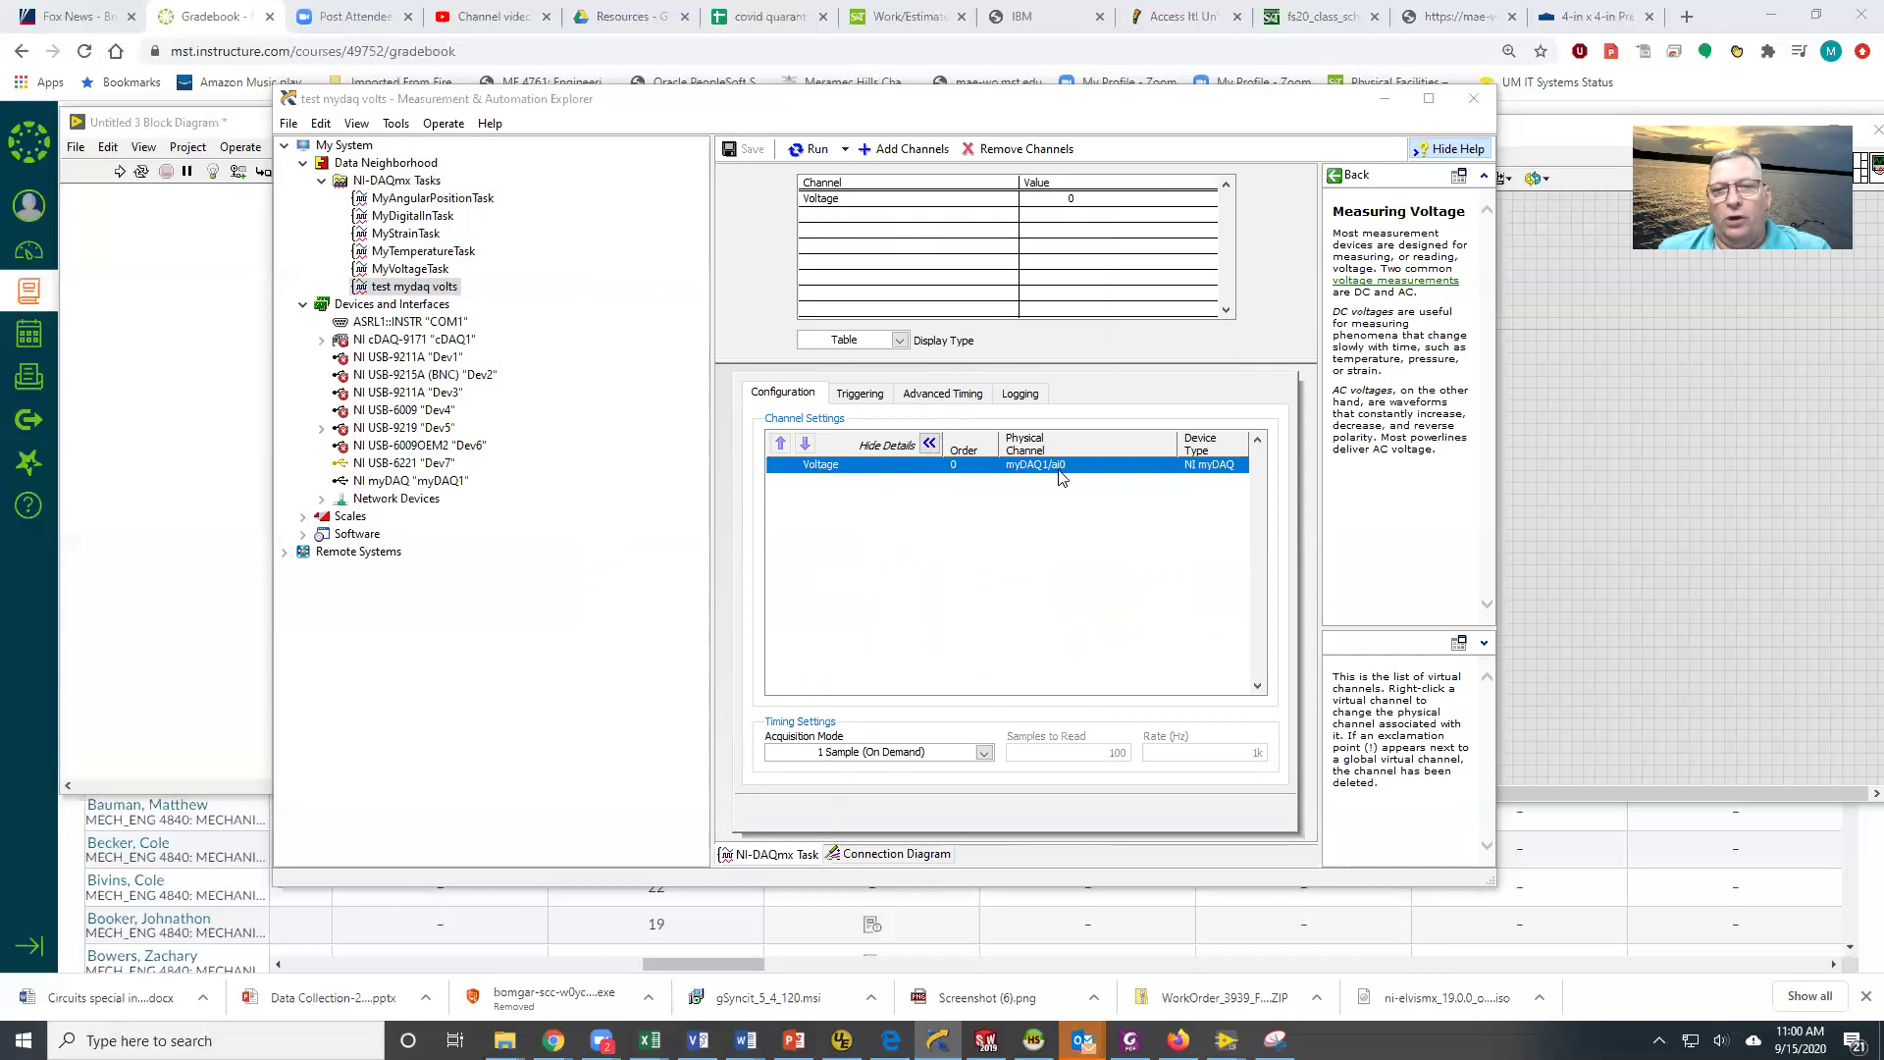
left_click(928, 444)
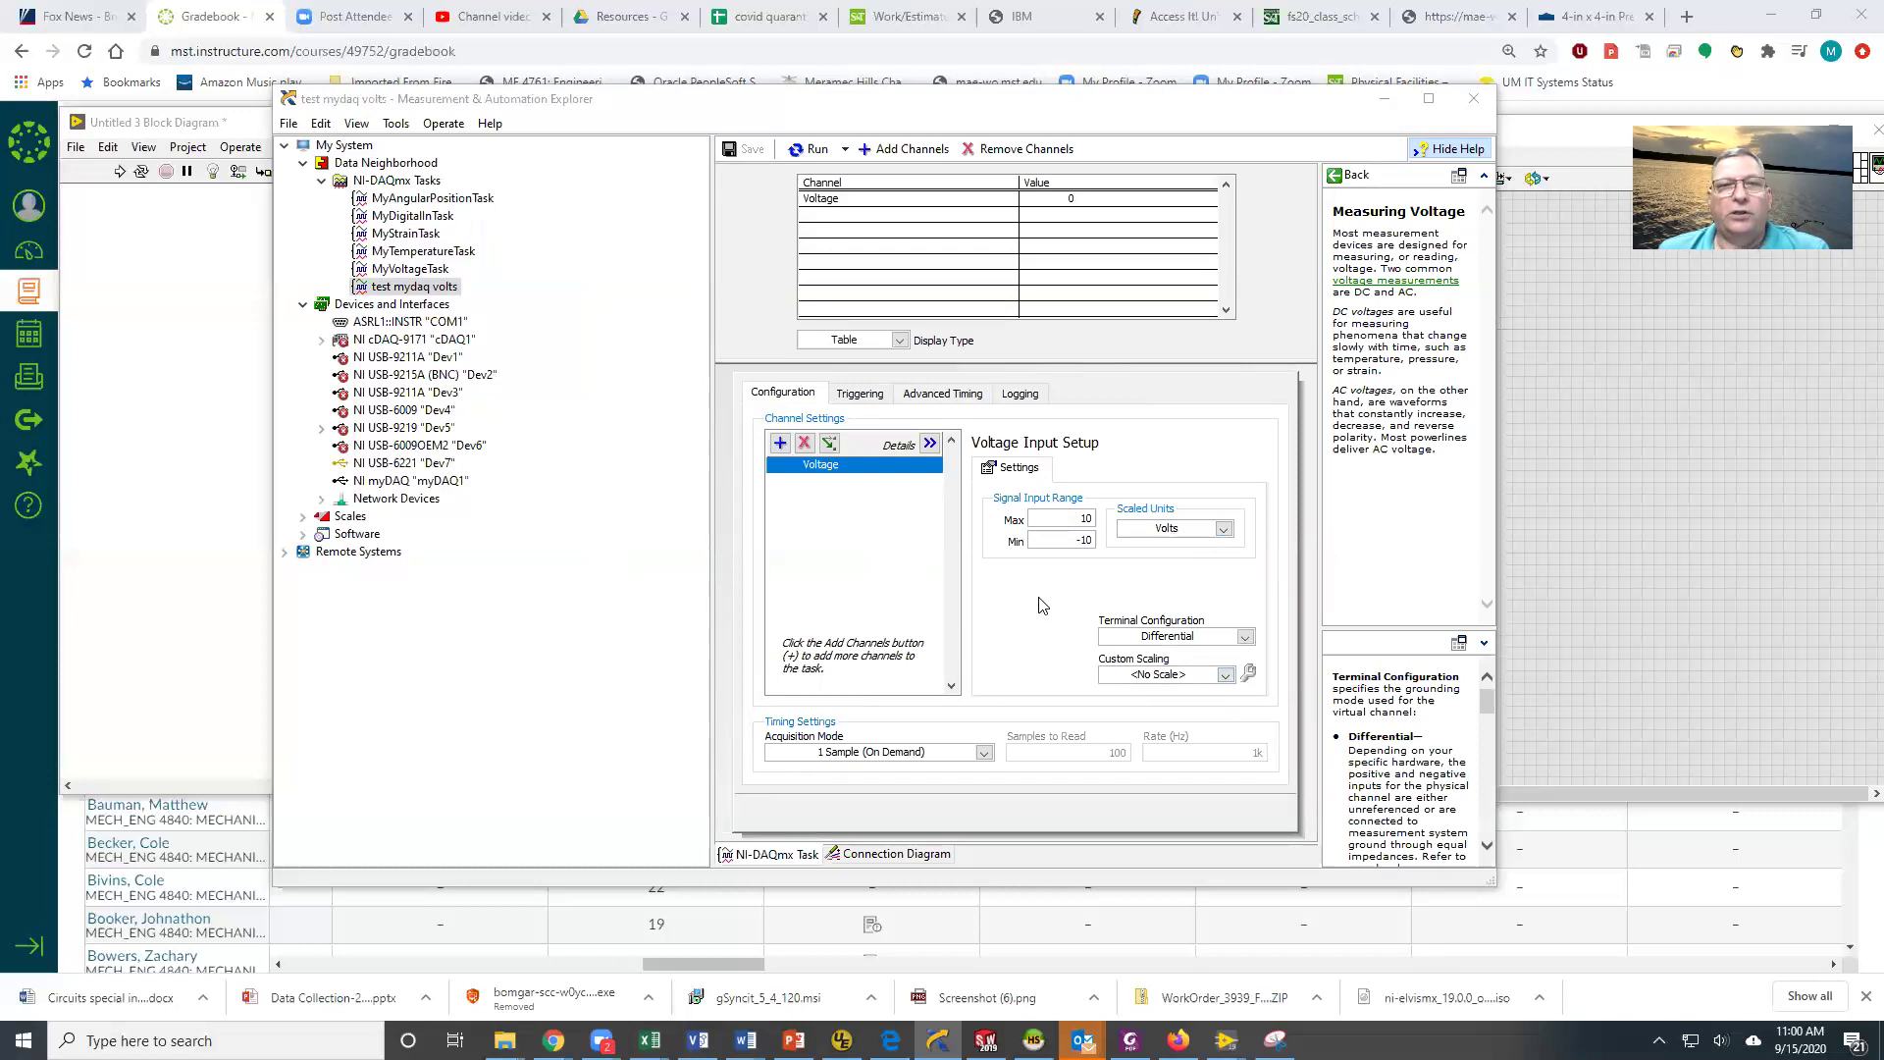
Set the display type to Chart, then run and stop a test voltage acquisition.
left_click(899, 341)
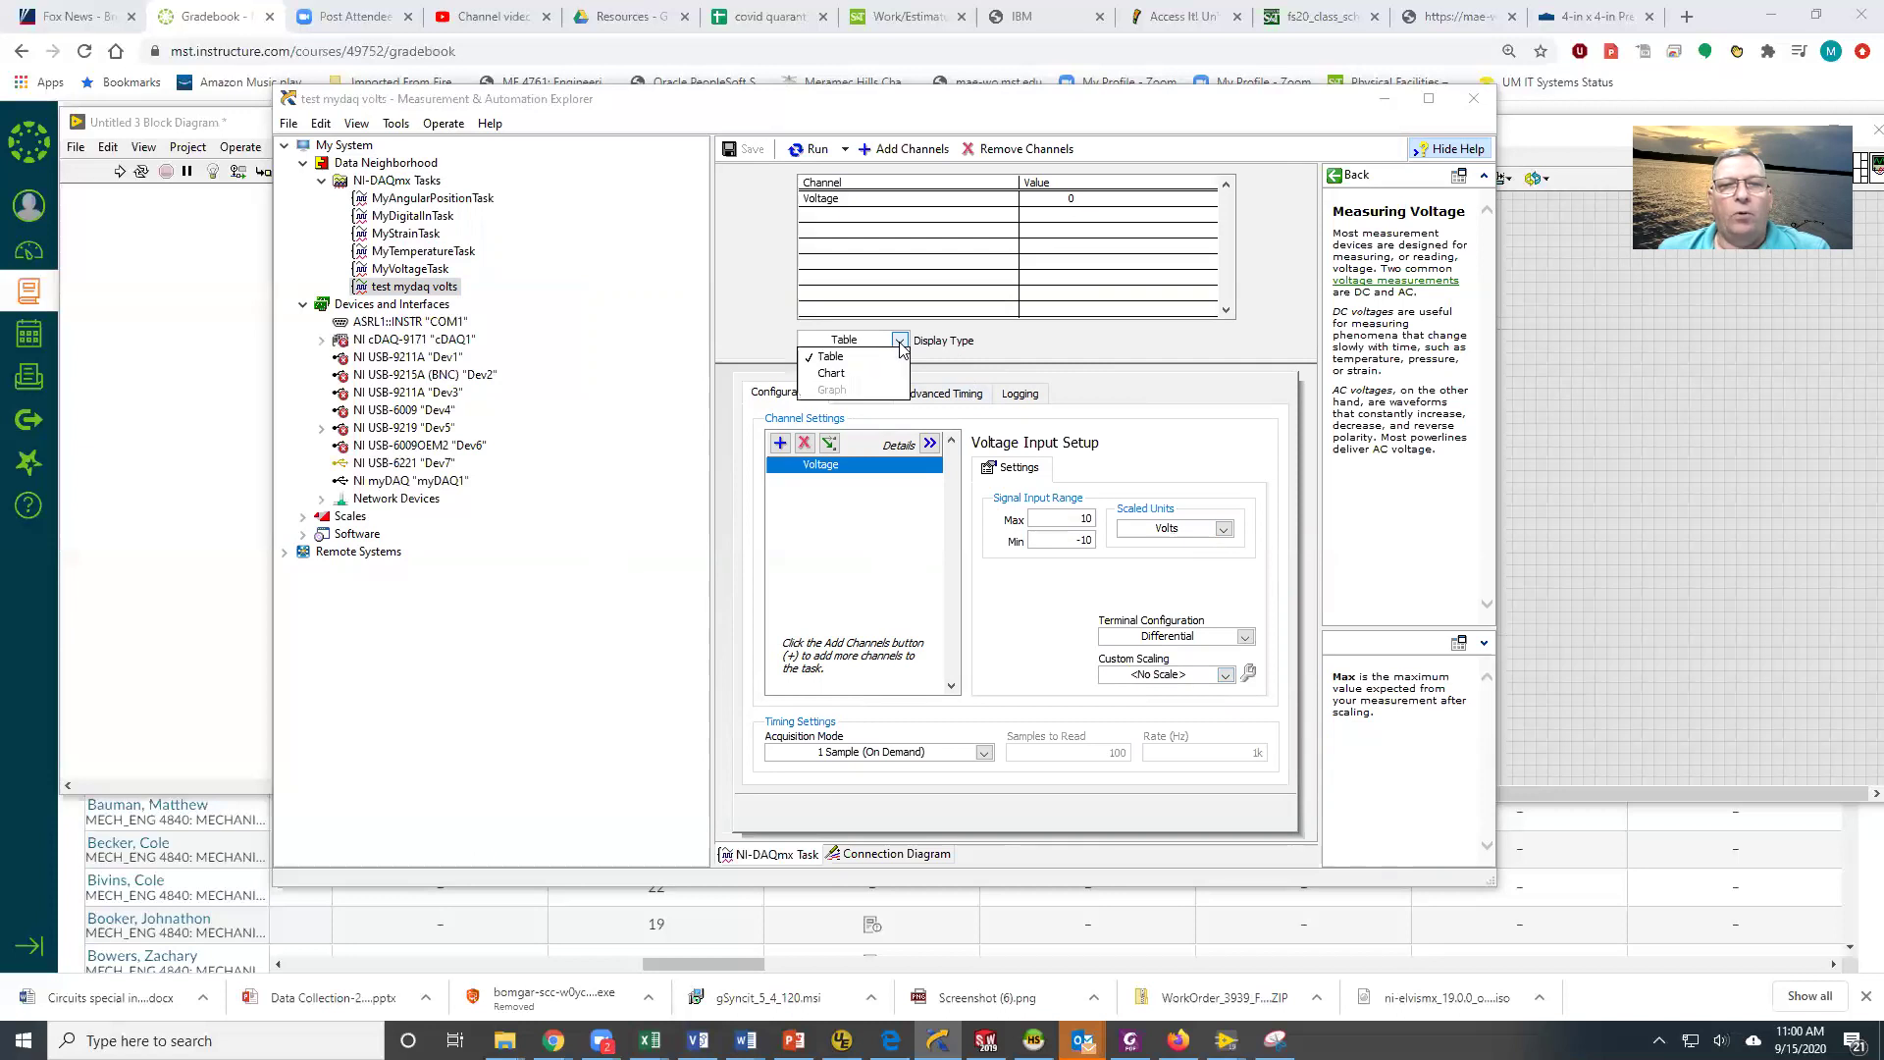
left_click(866, 382)
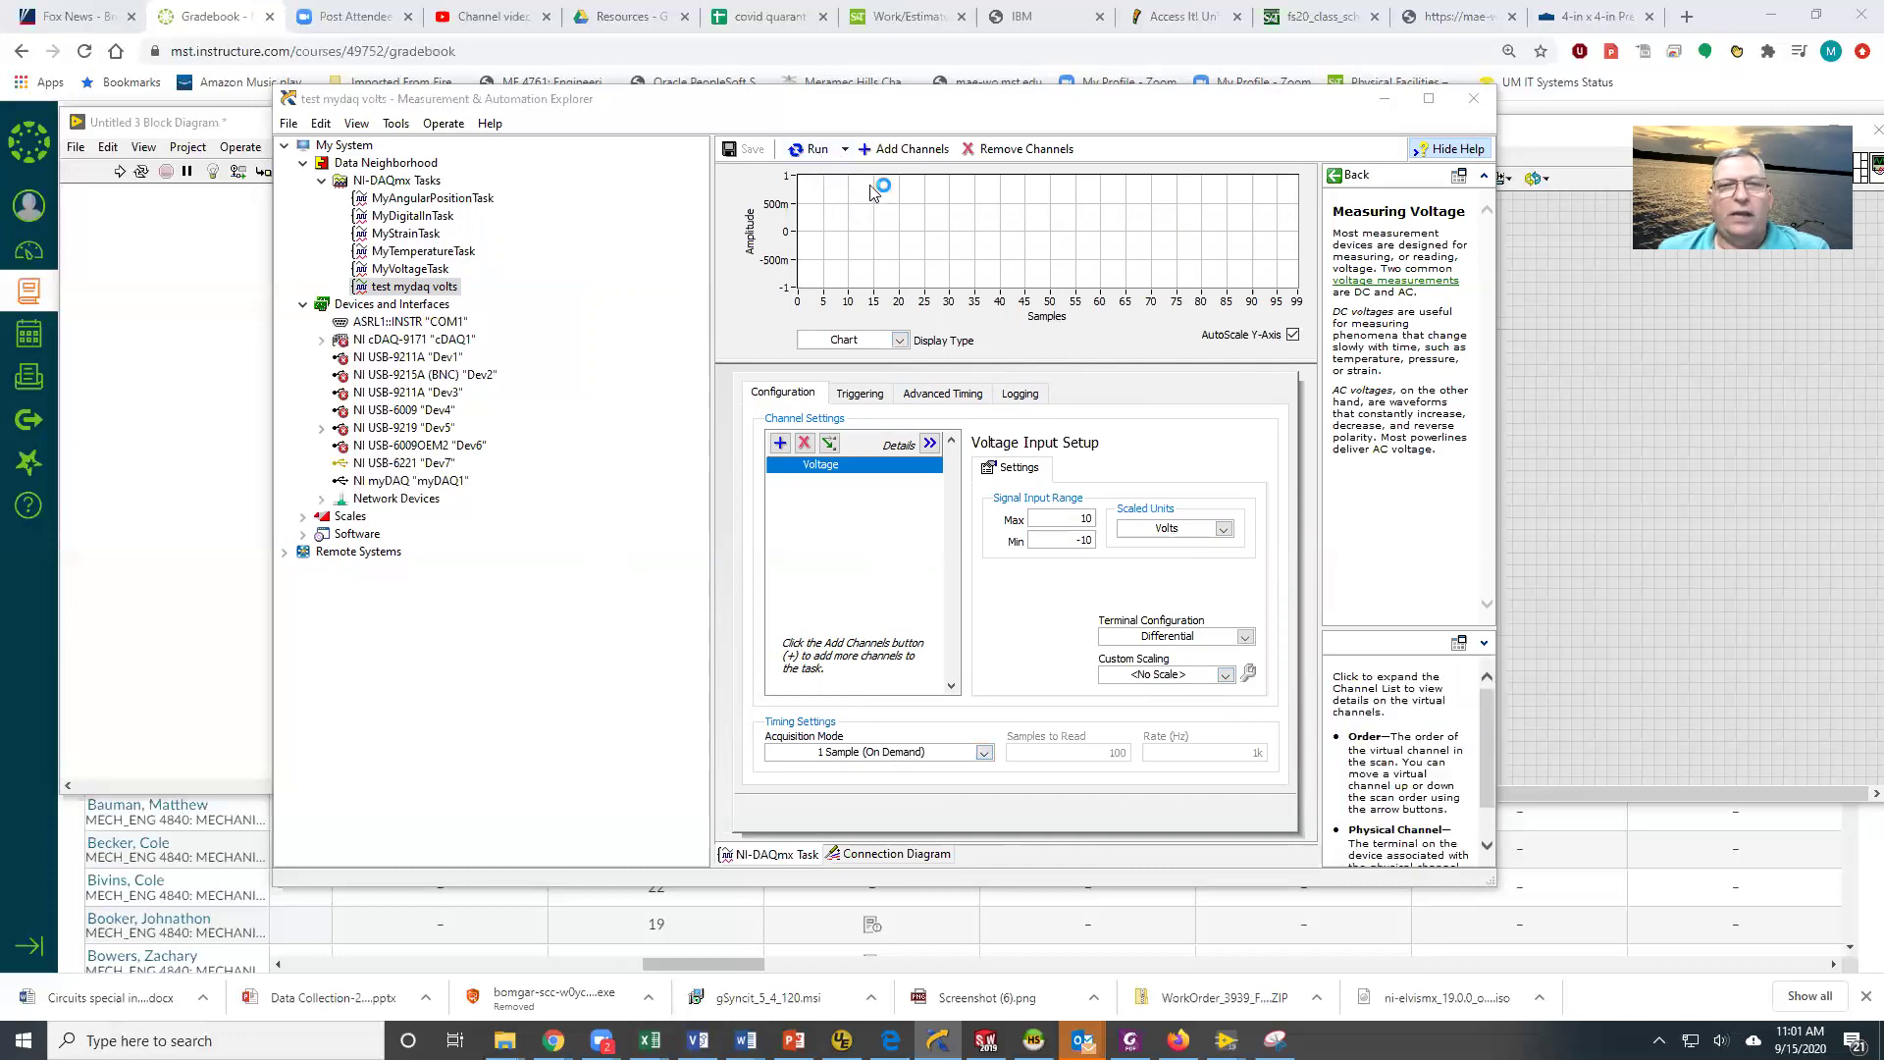
left_click(811, 149)
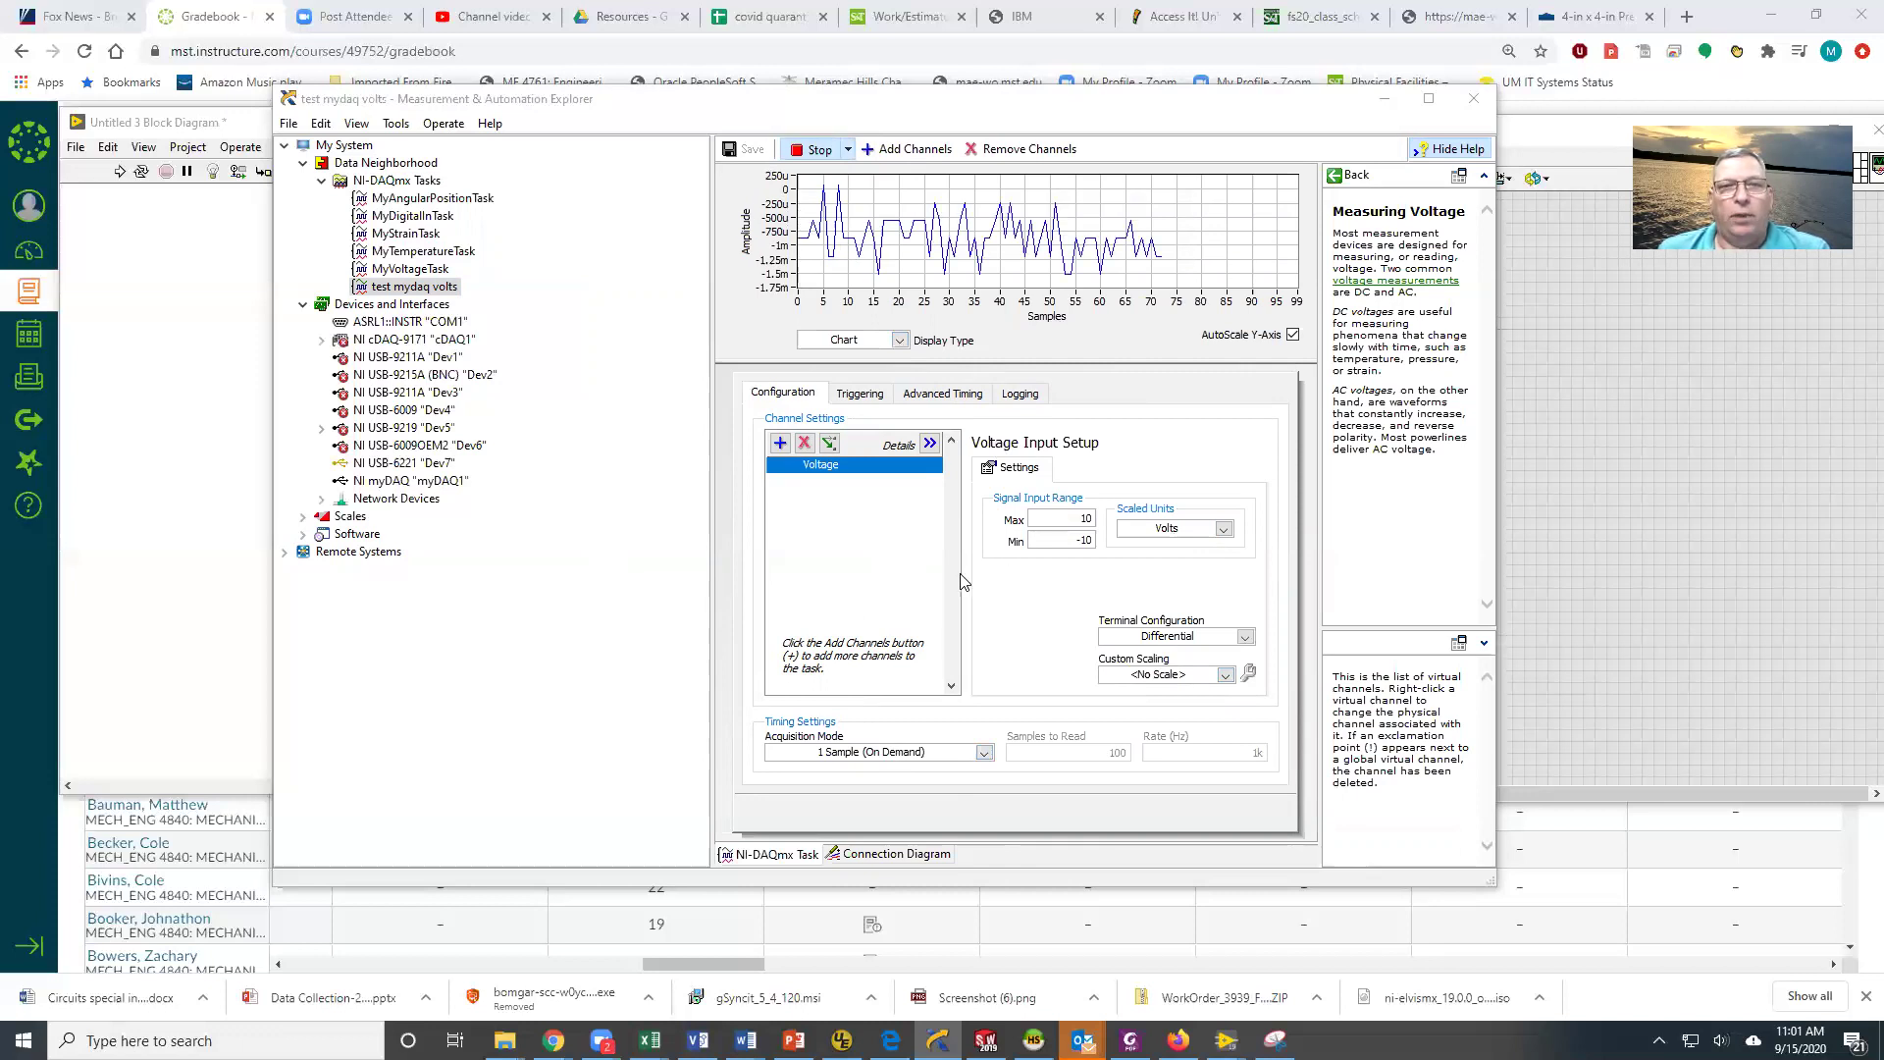
left_click(813, 153)
left_click(984, 754)
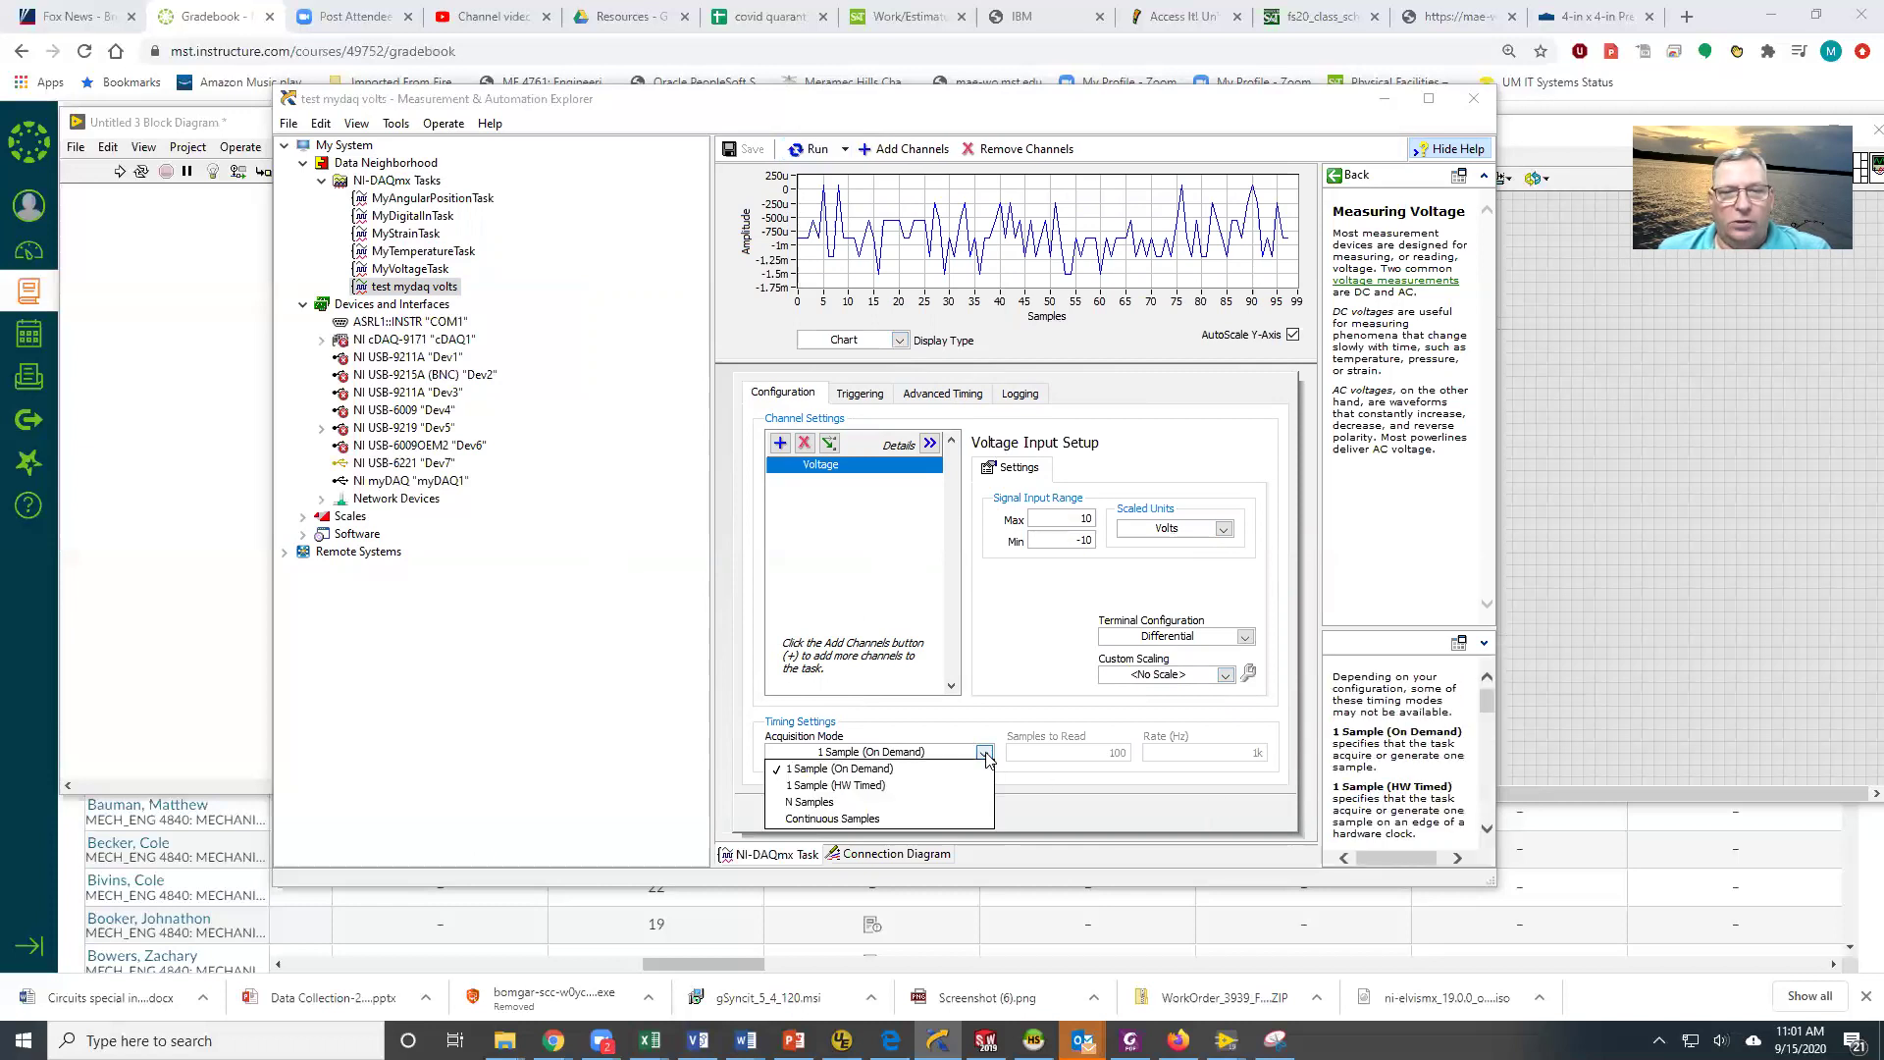
Set acquisition to N Samples with 20 samples at 500 Hz and save the task.
left_click(940, 803)
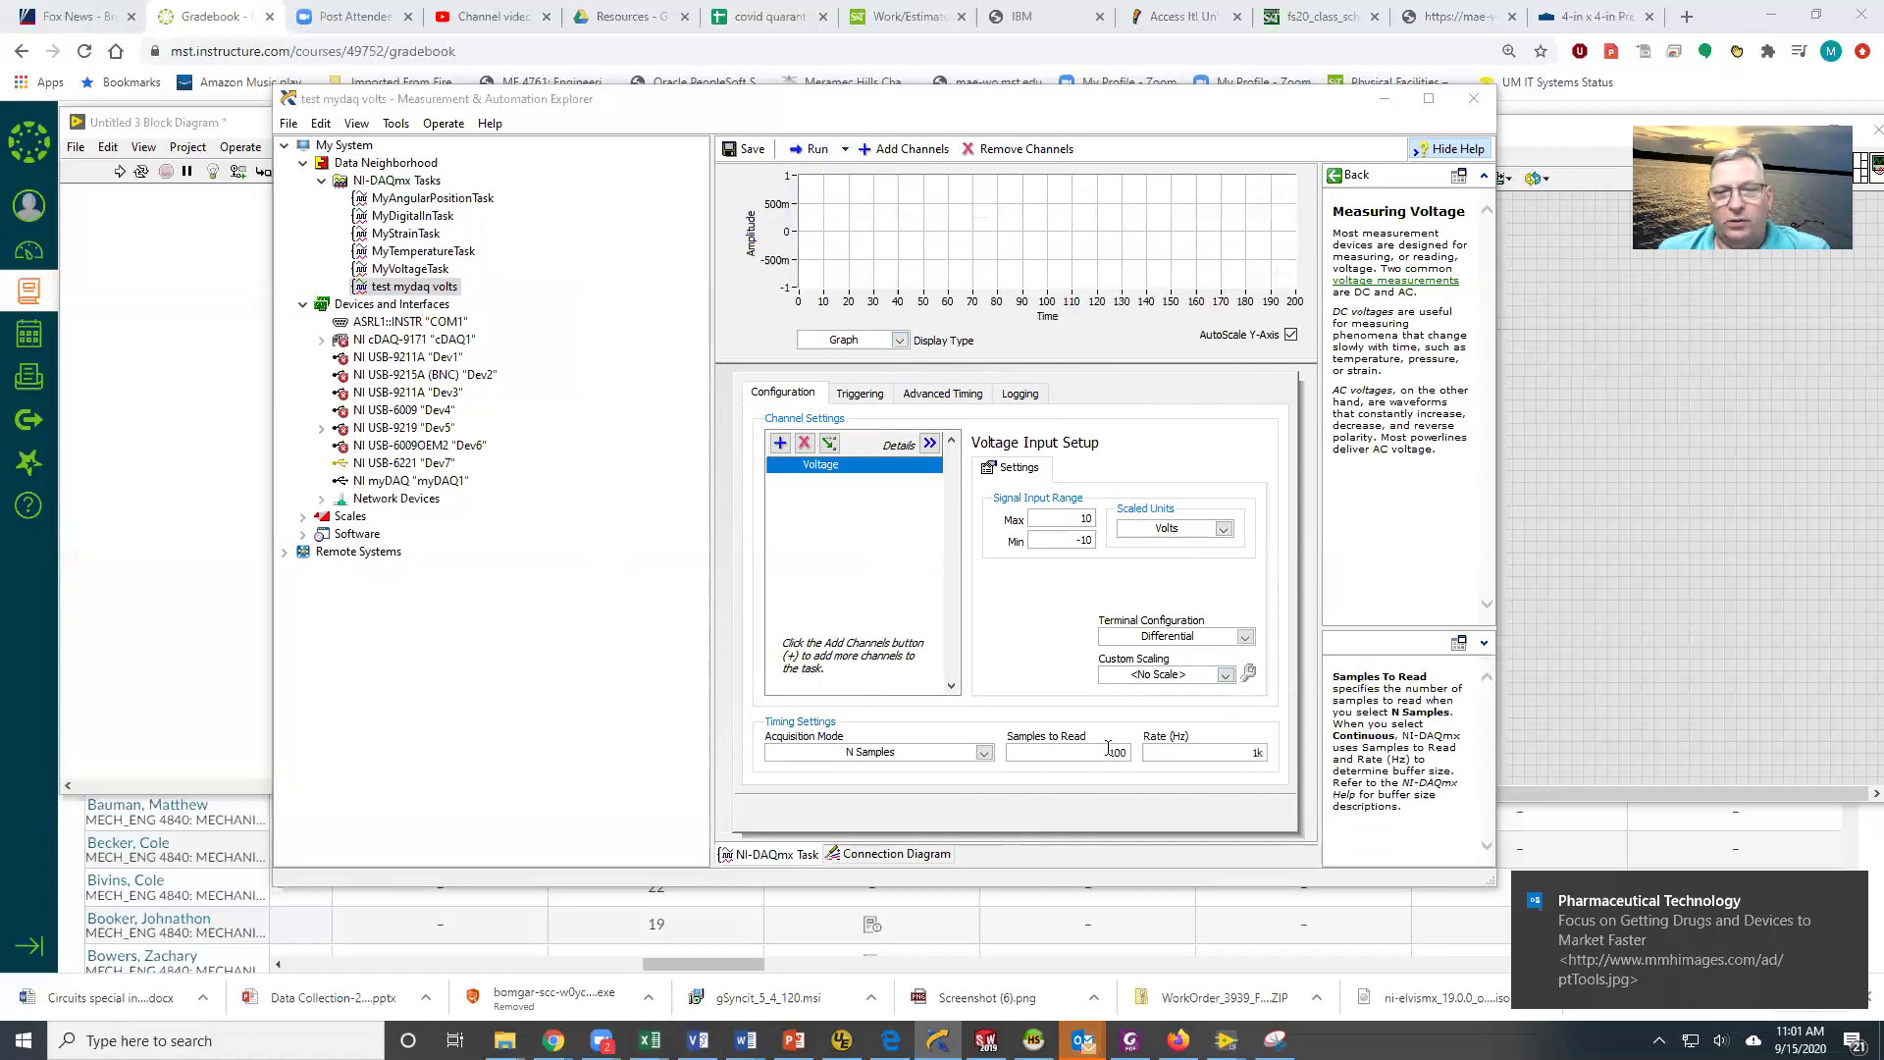
double_click(1129, 756)
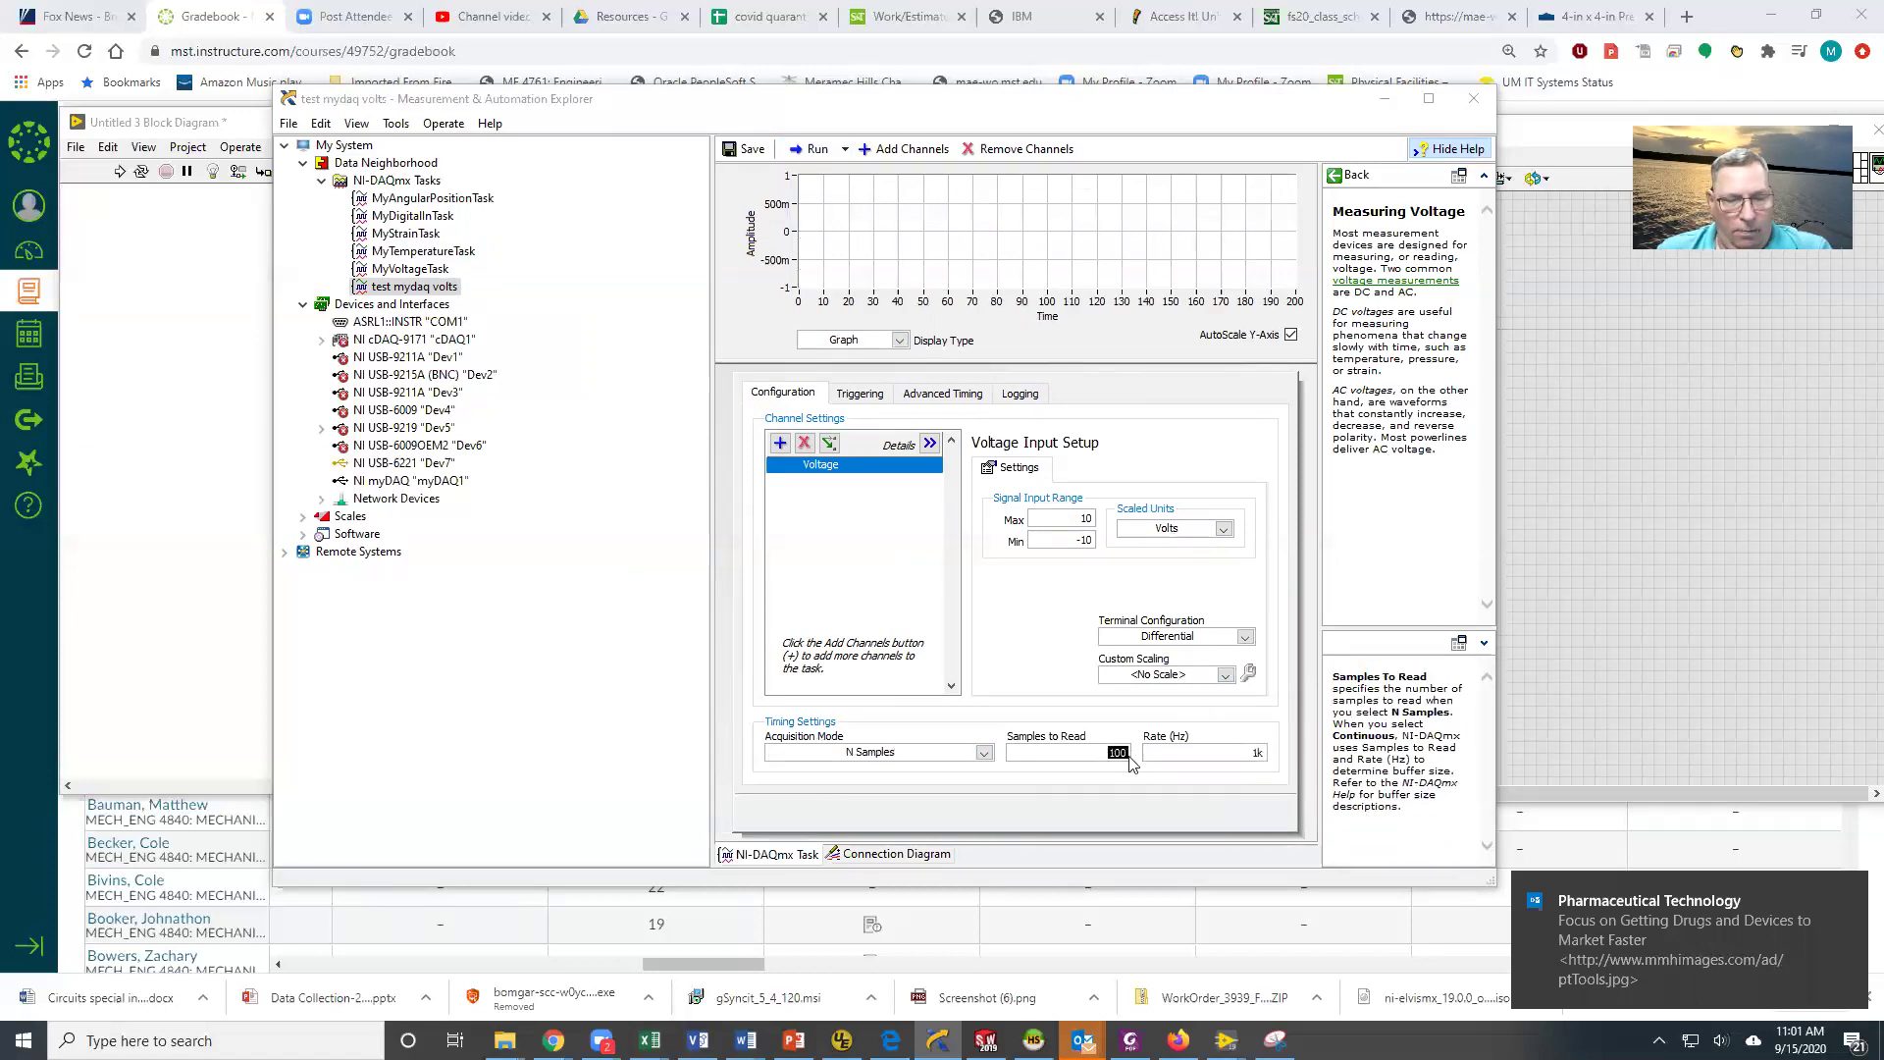
type("2")
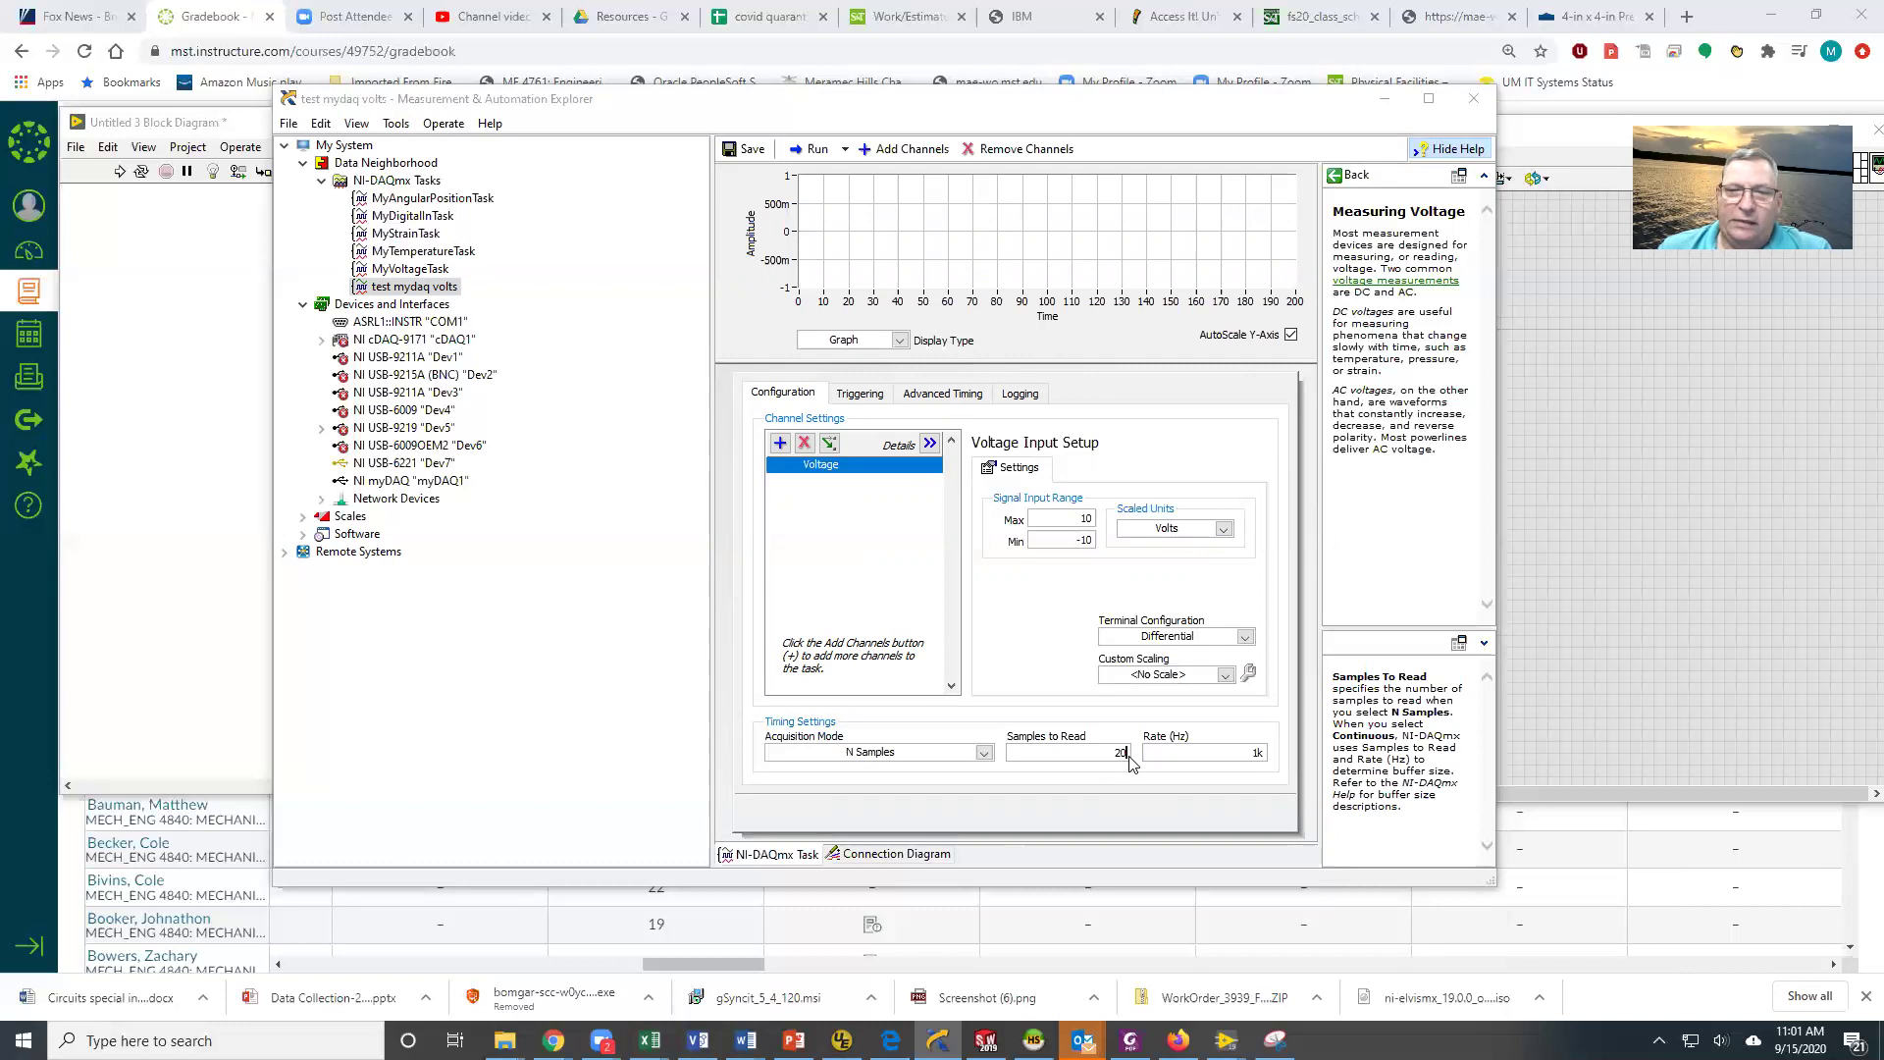
type("0")
double_click(1253, 751)
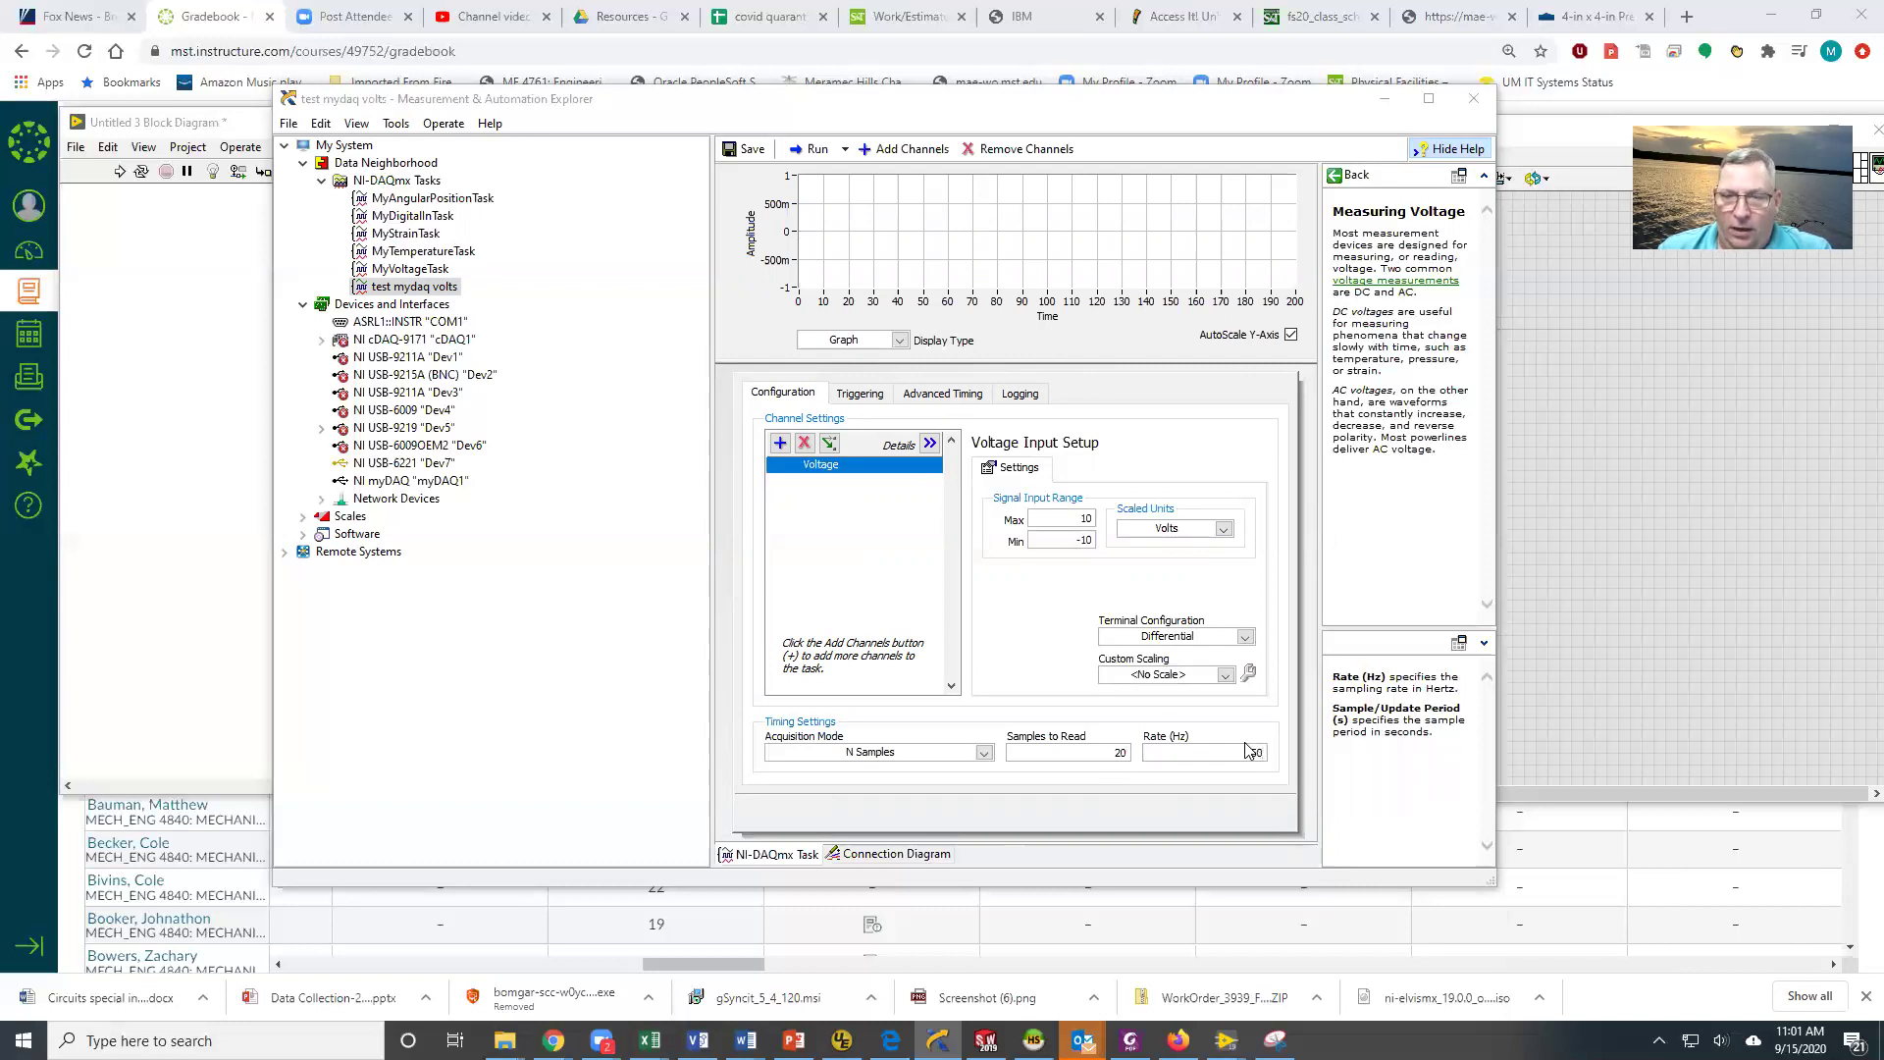
type("500")
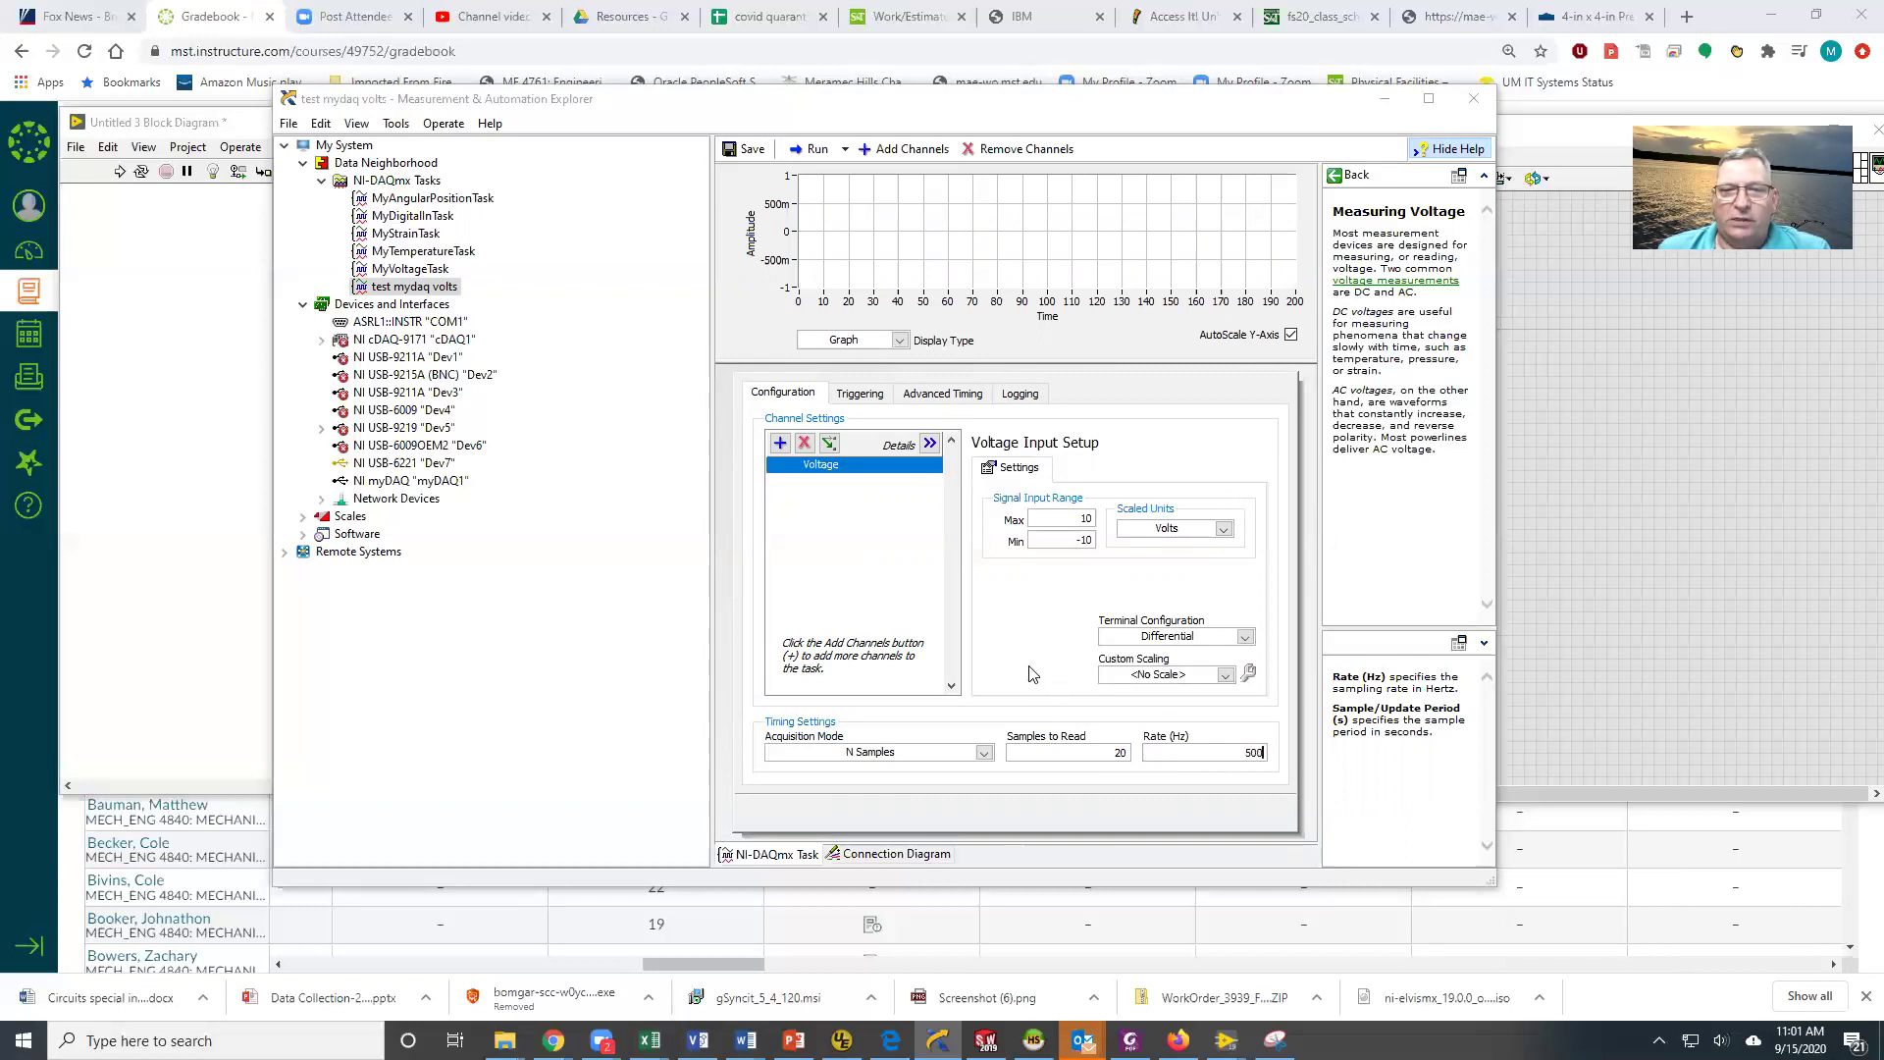
left_click(824, 175)
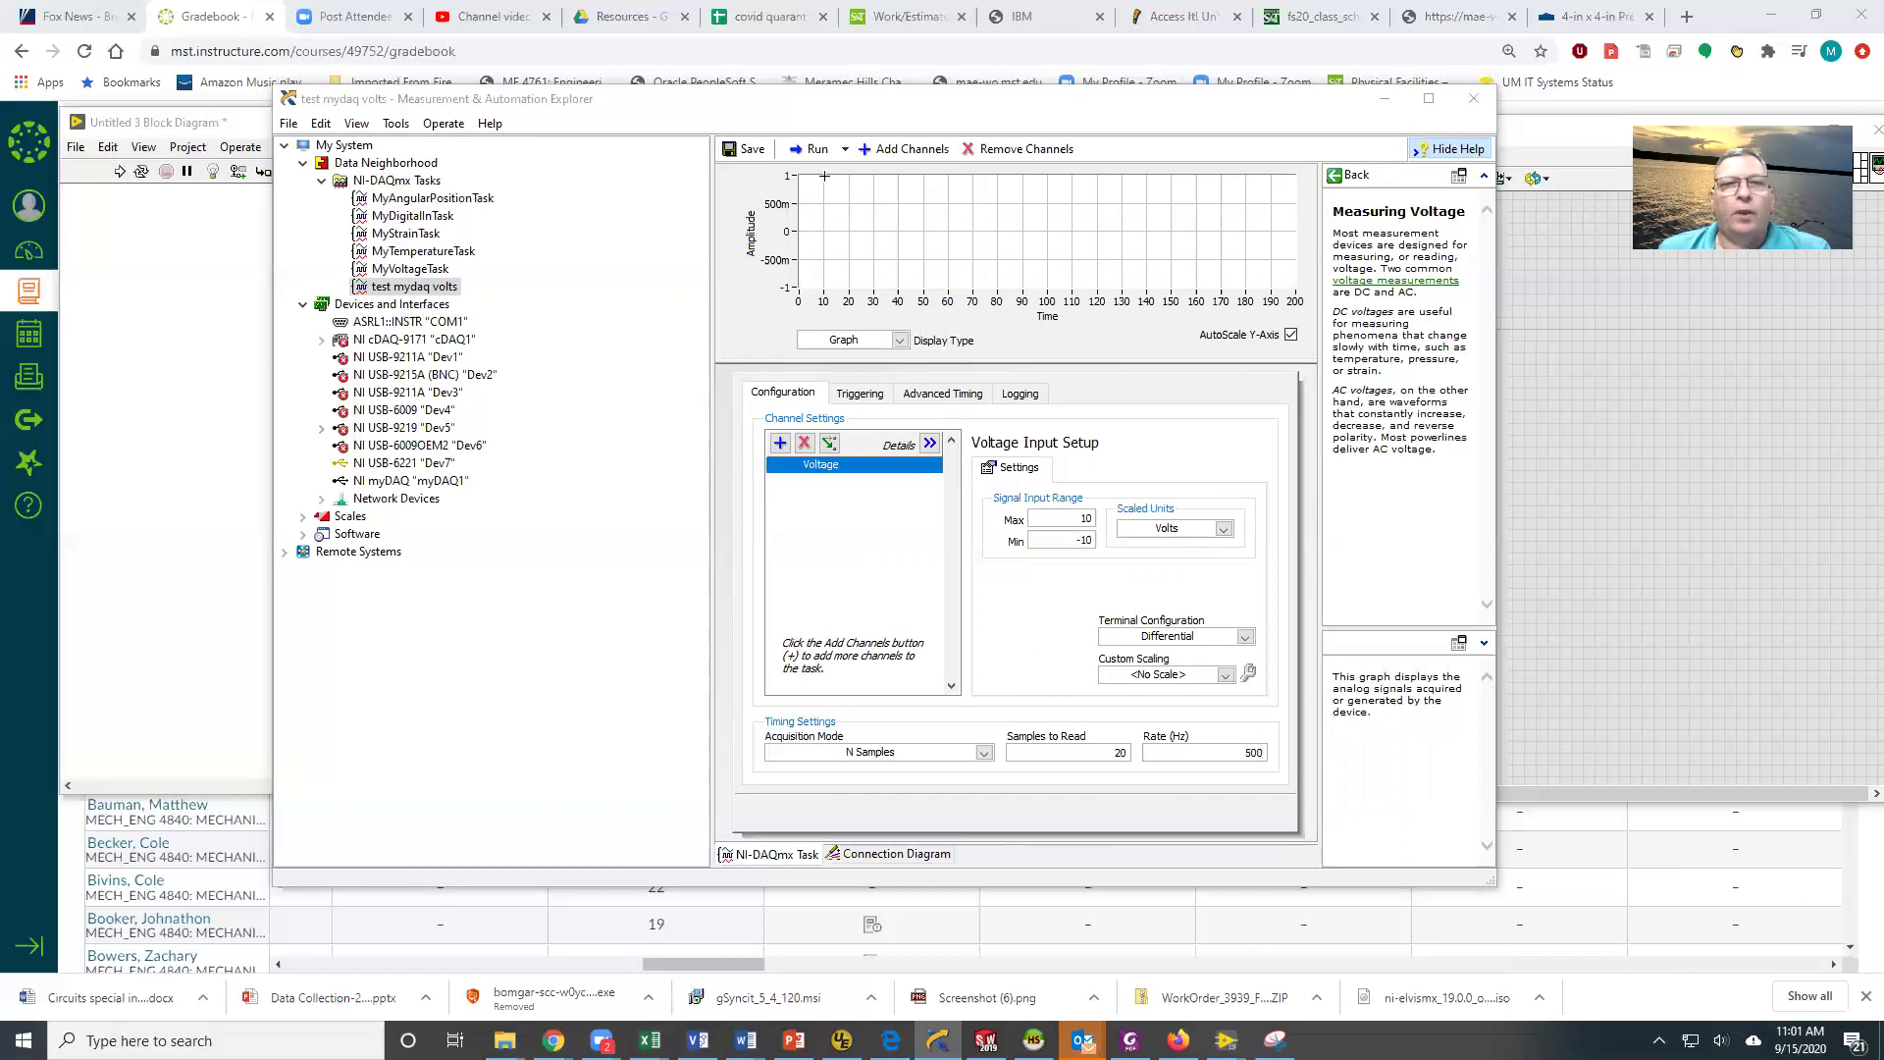
left_click(752, 152)
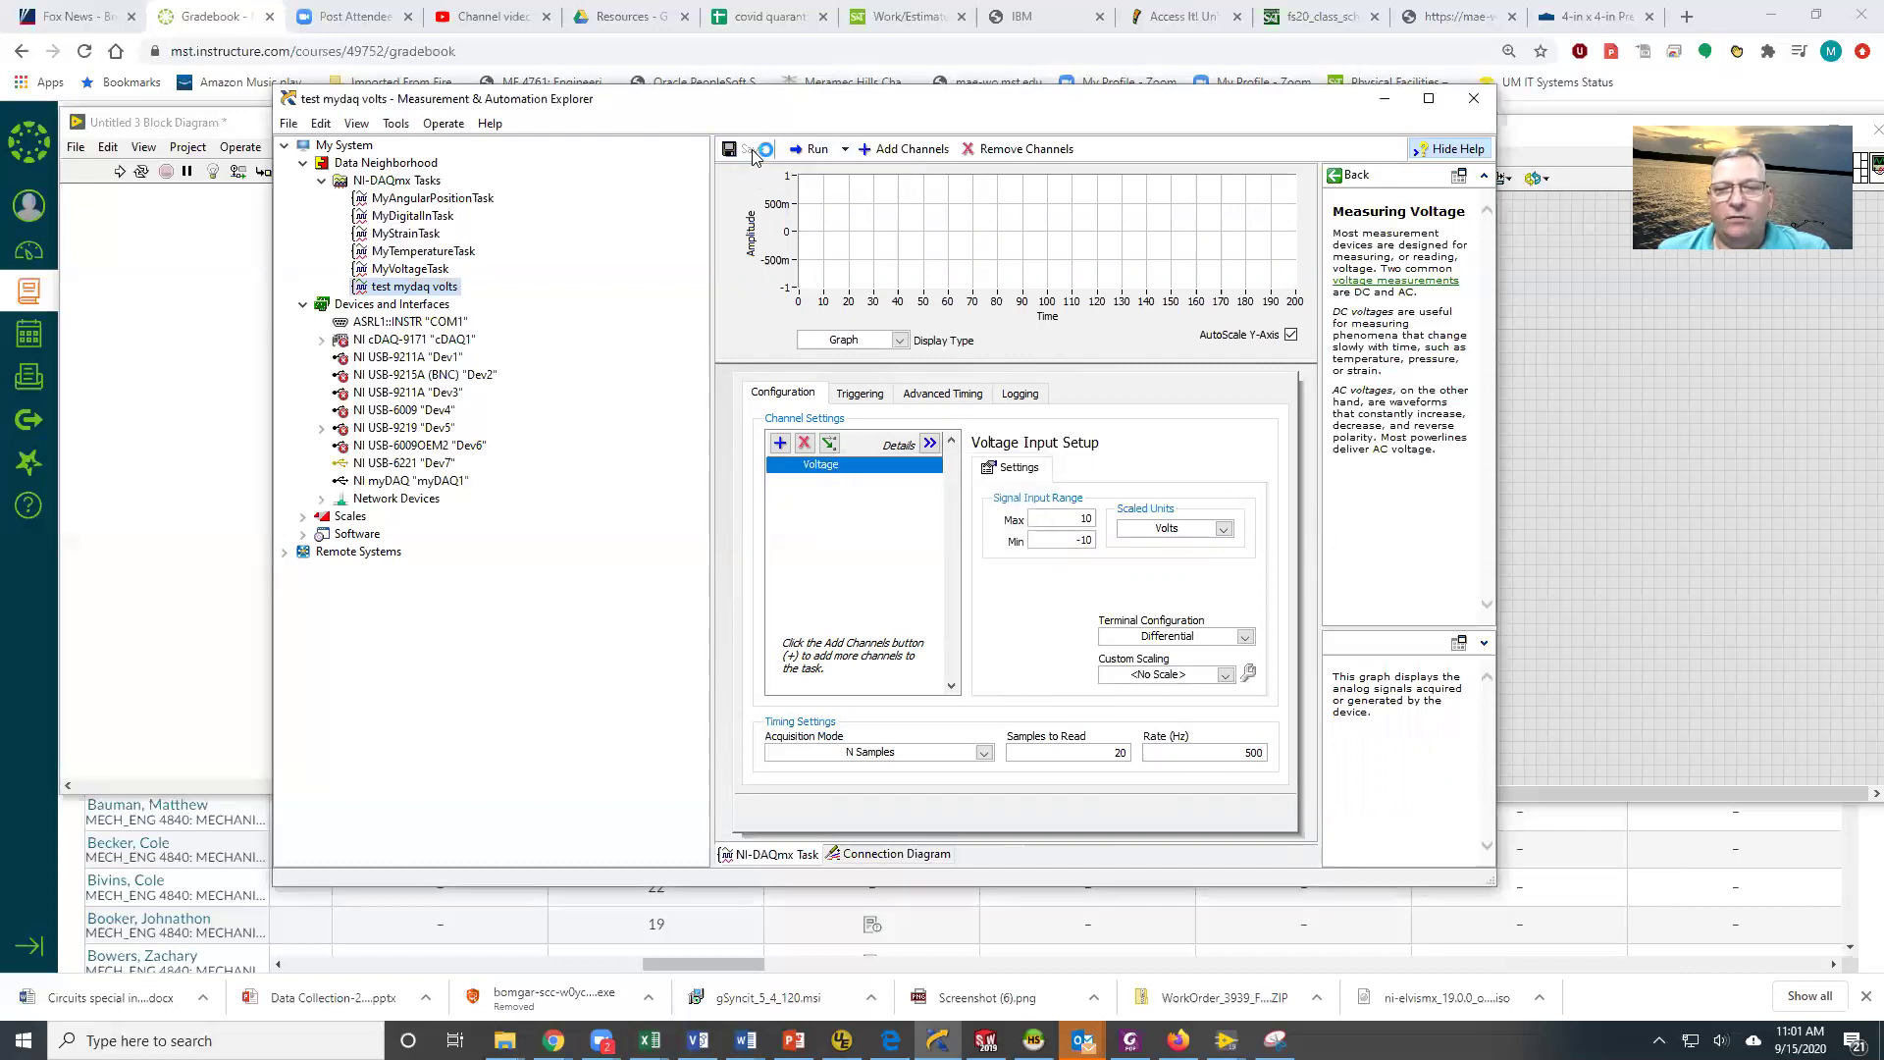
Run the task three times to graph test voltage waveforms.
left_click(814, 149)
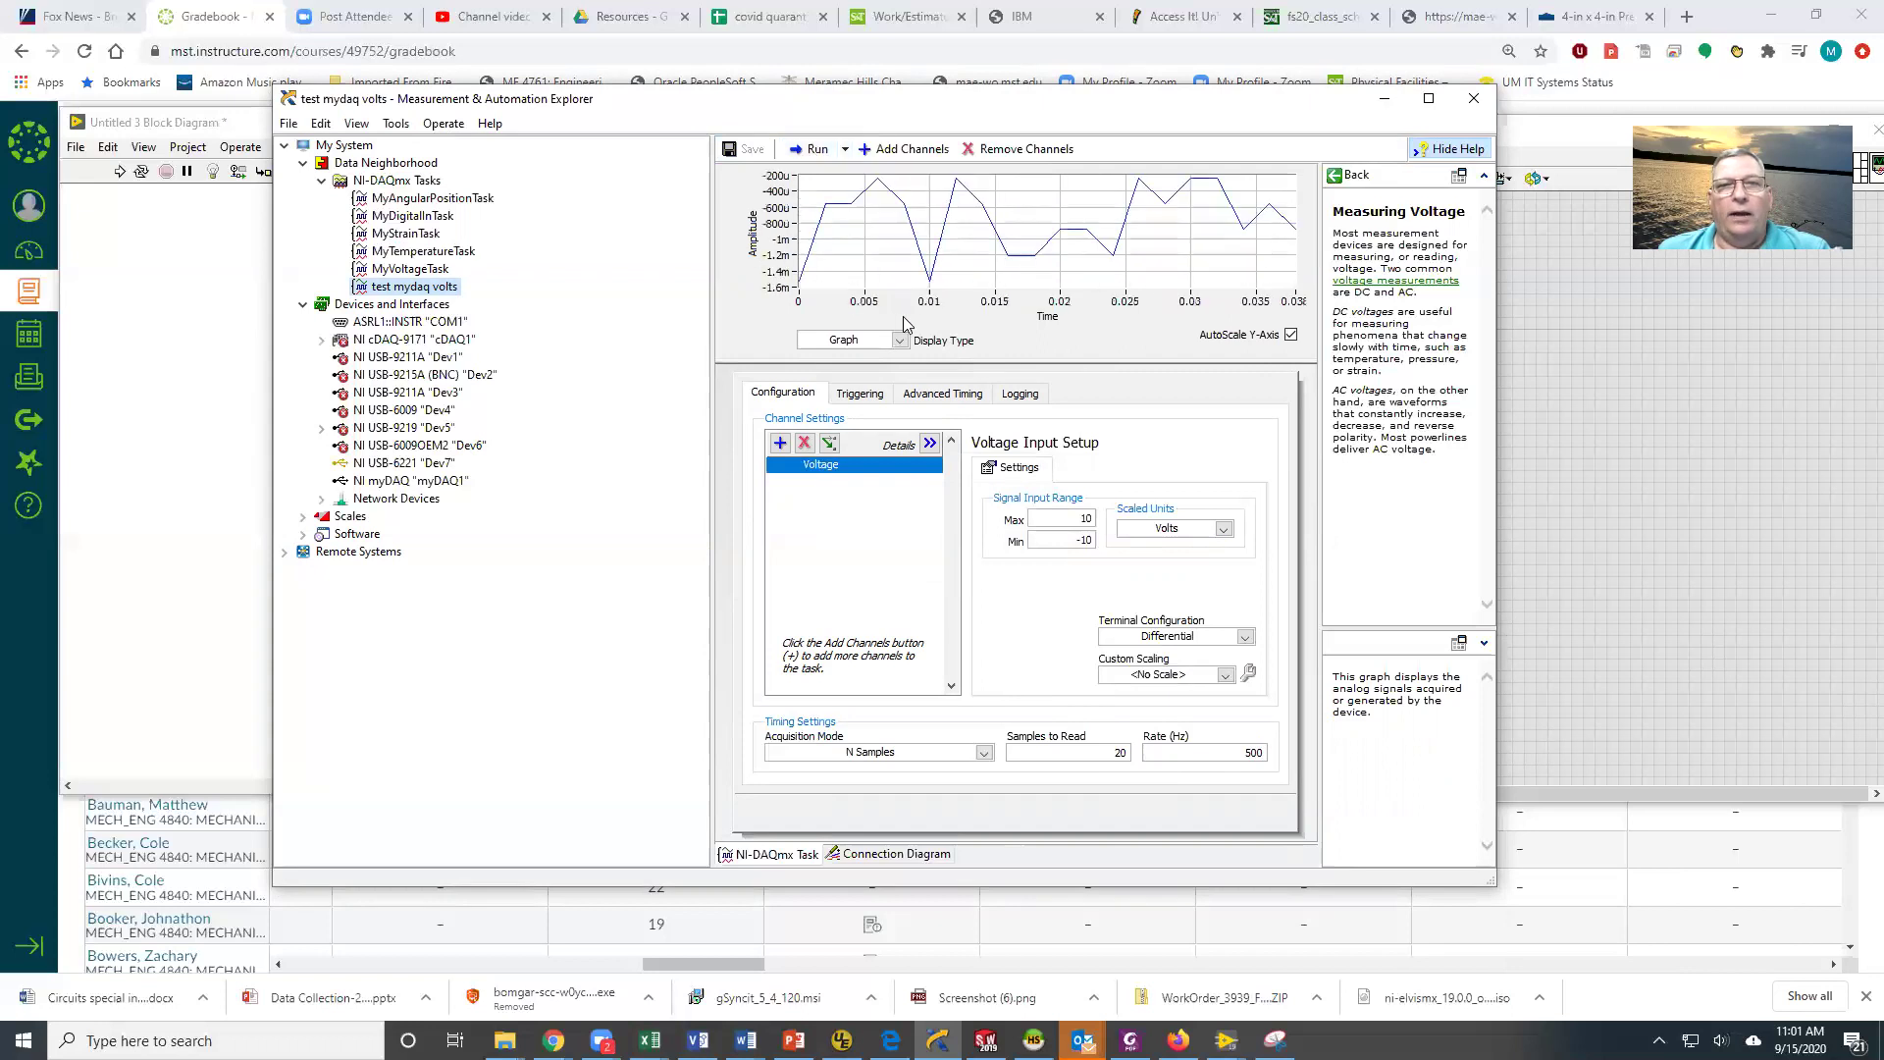
left_click(808, 151)
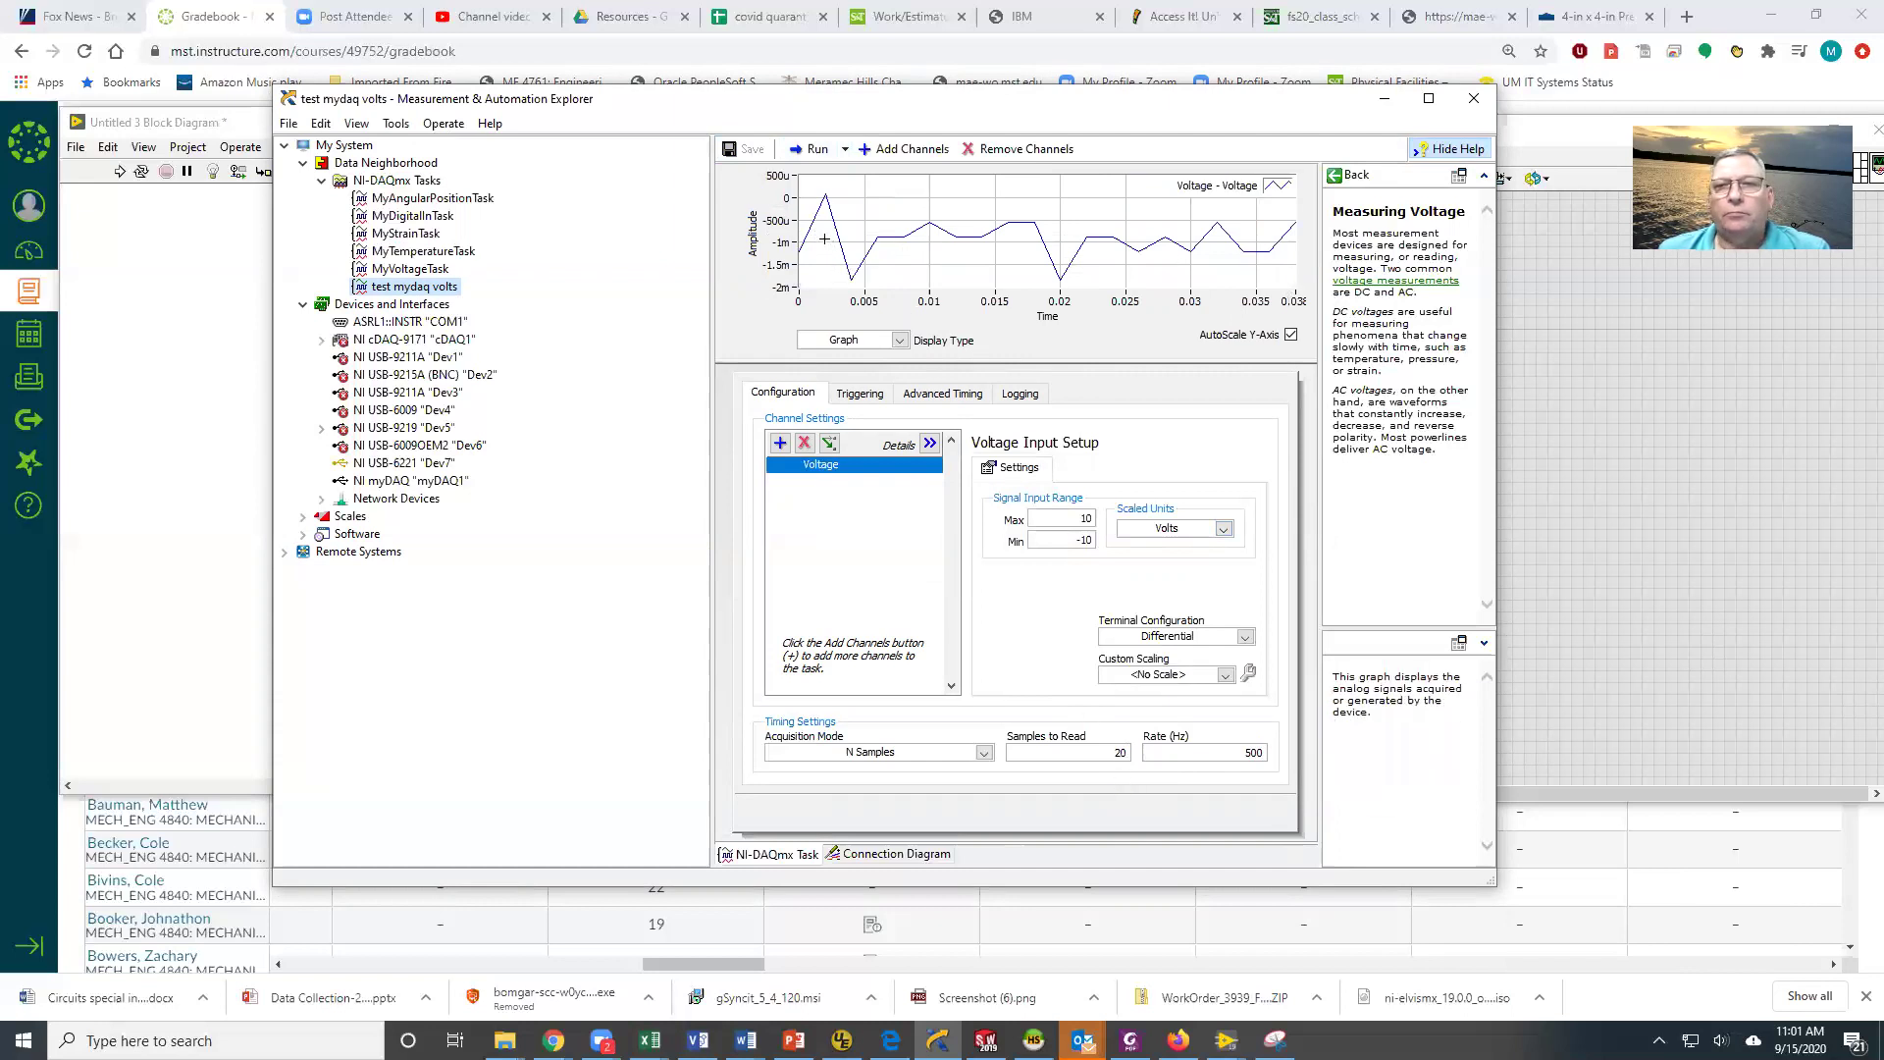
left_click(810, 151)
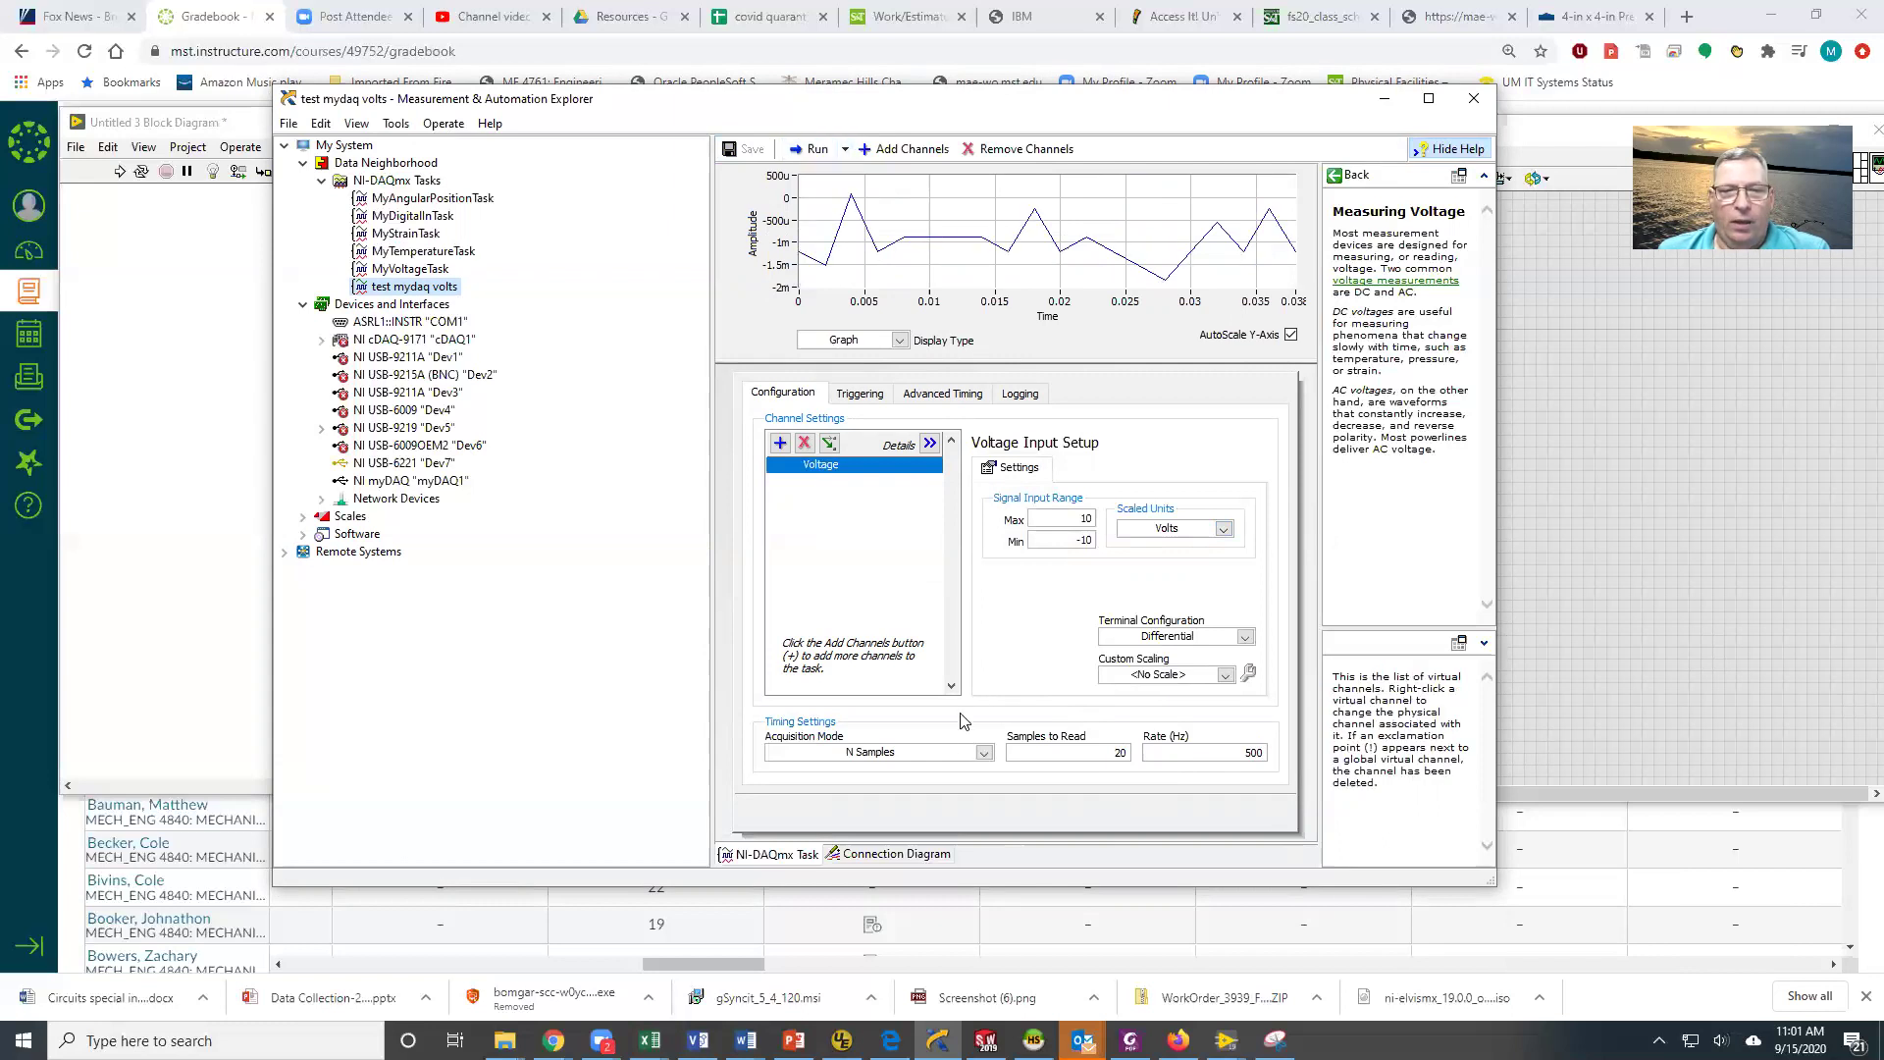
left_click(983, 753)
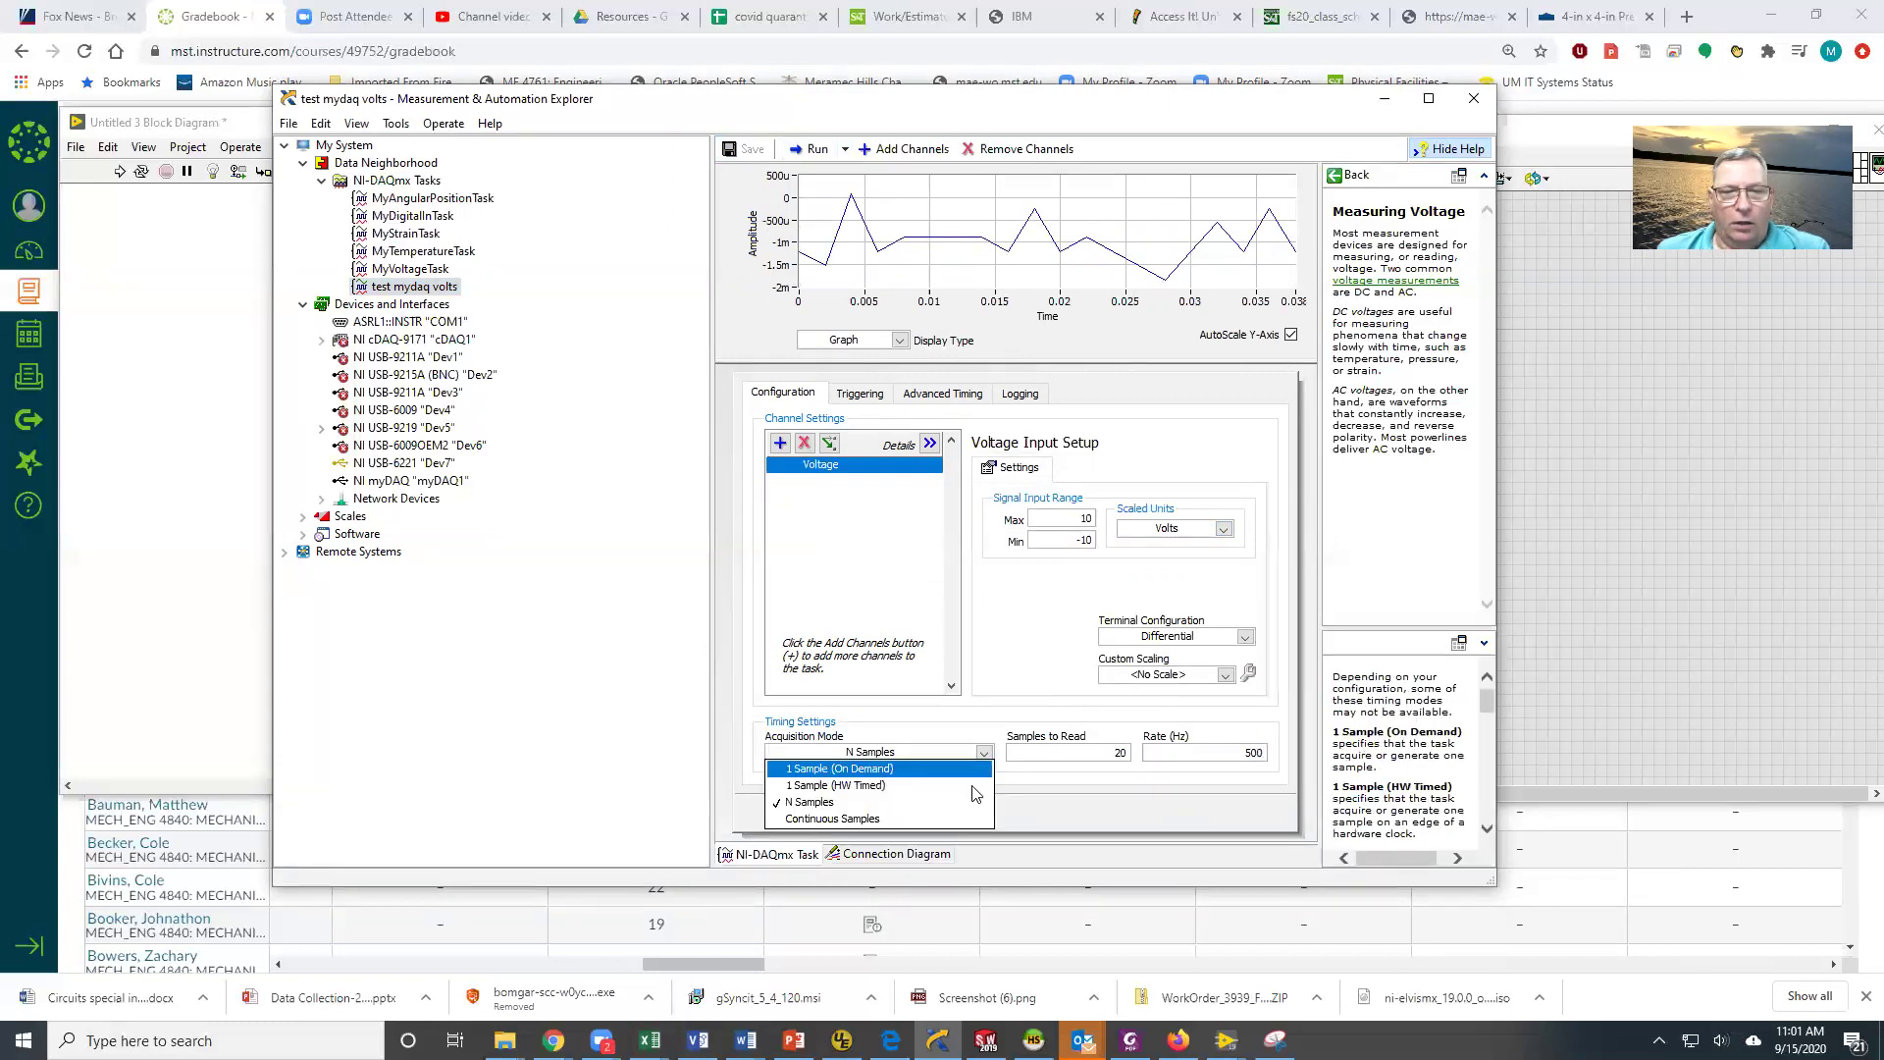
Switch to Continuous Samples at 500 Hz, save, then run and stop continuous acquisition.
left_click(949, 821)
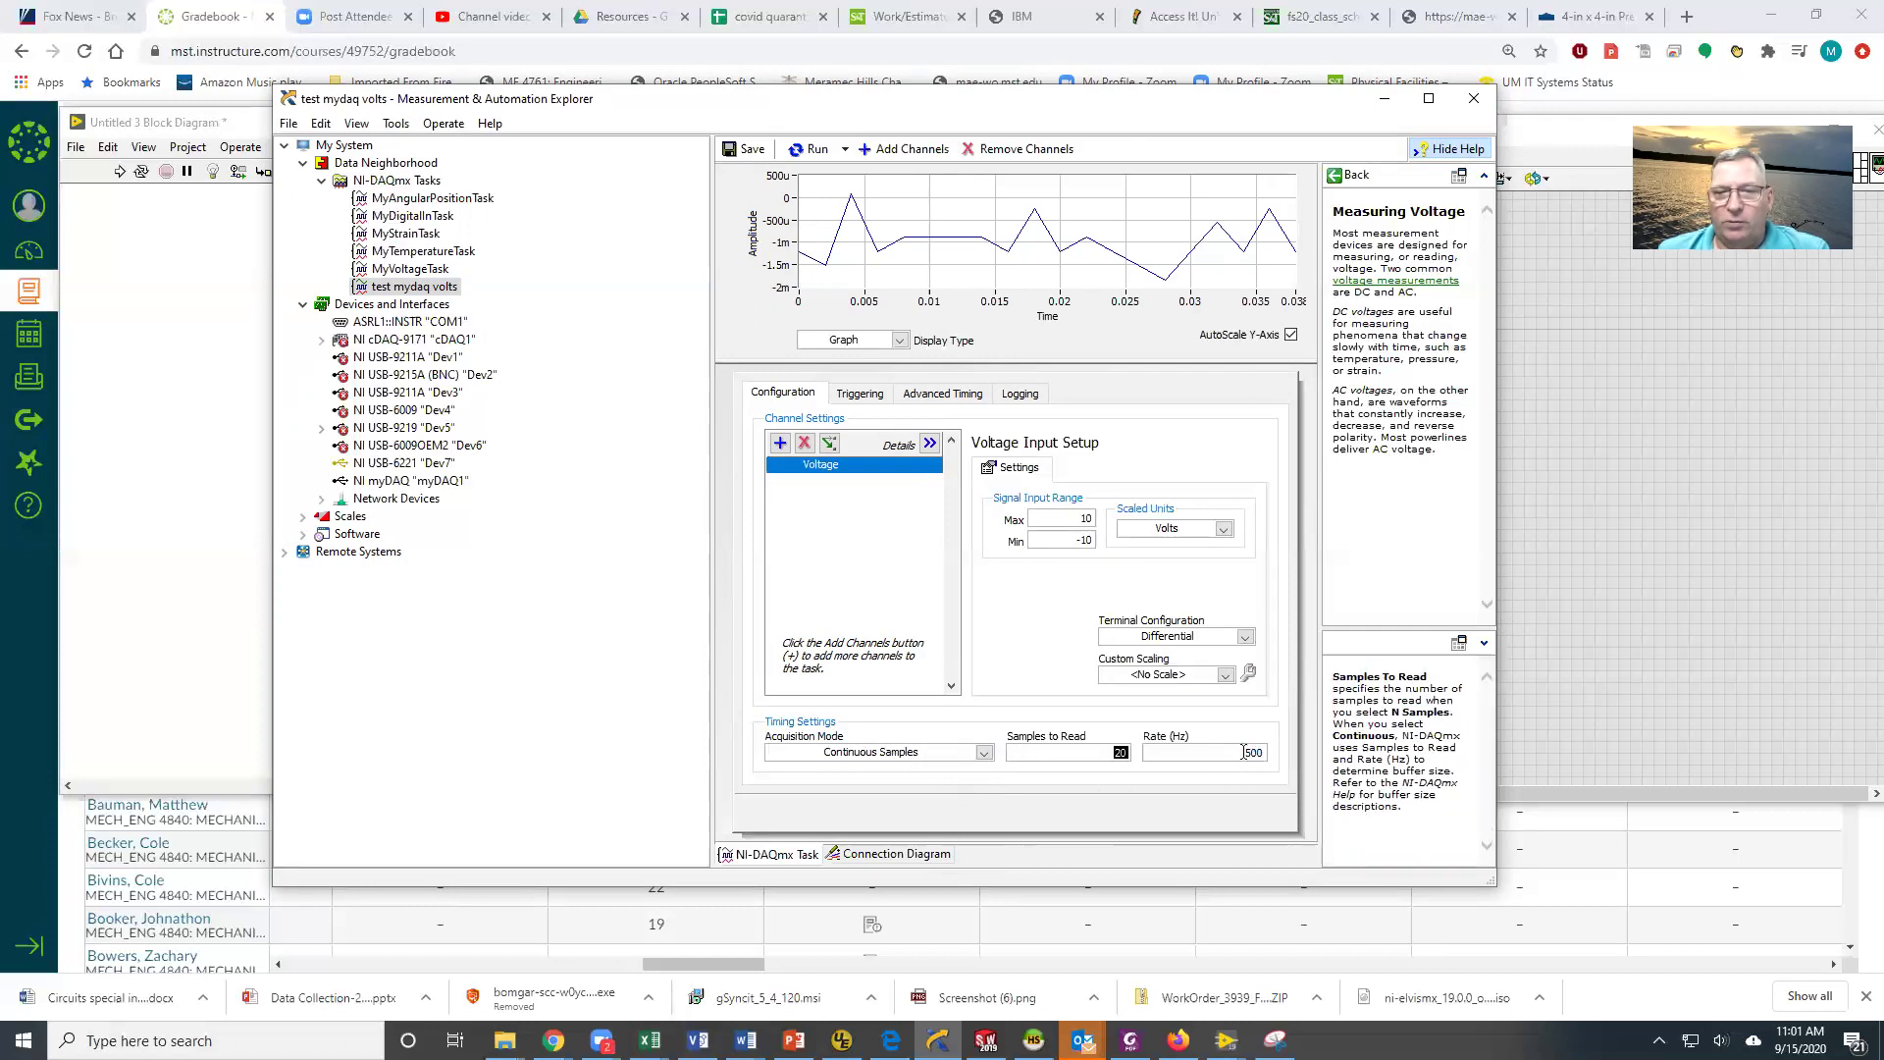
key("Tab")
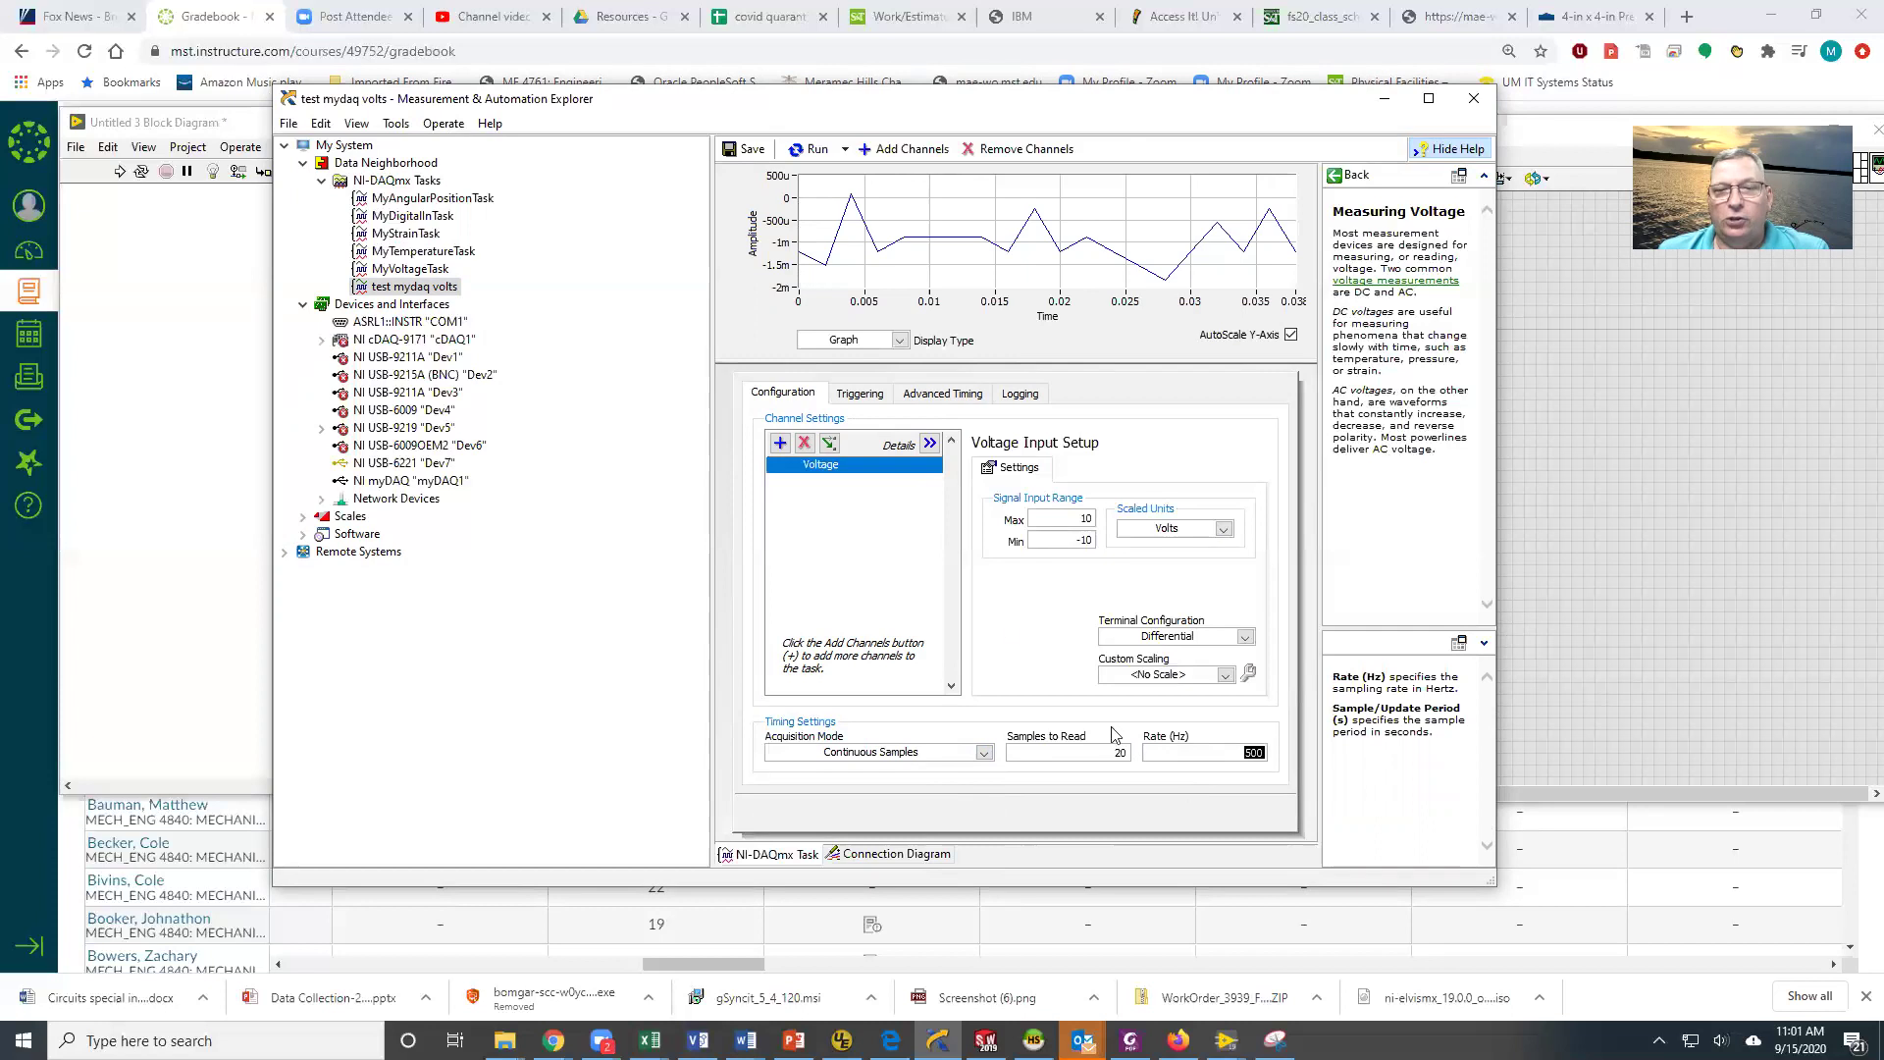
left_click(1016, 636)
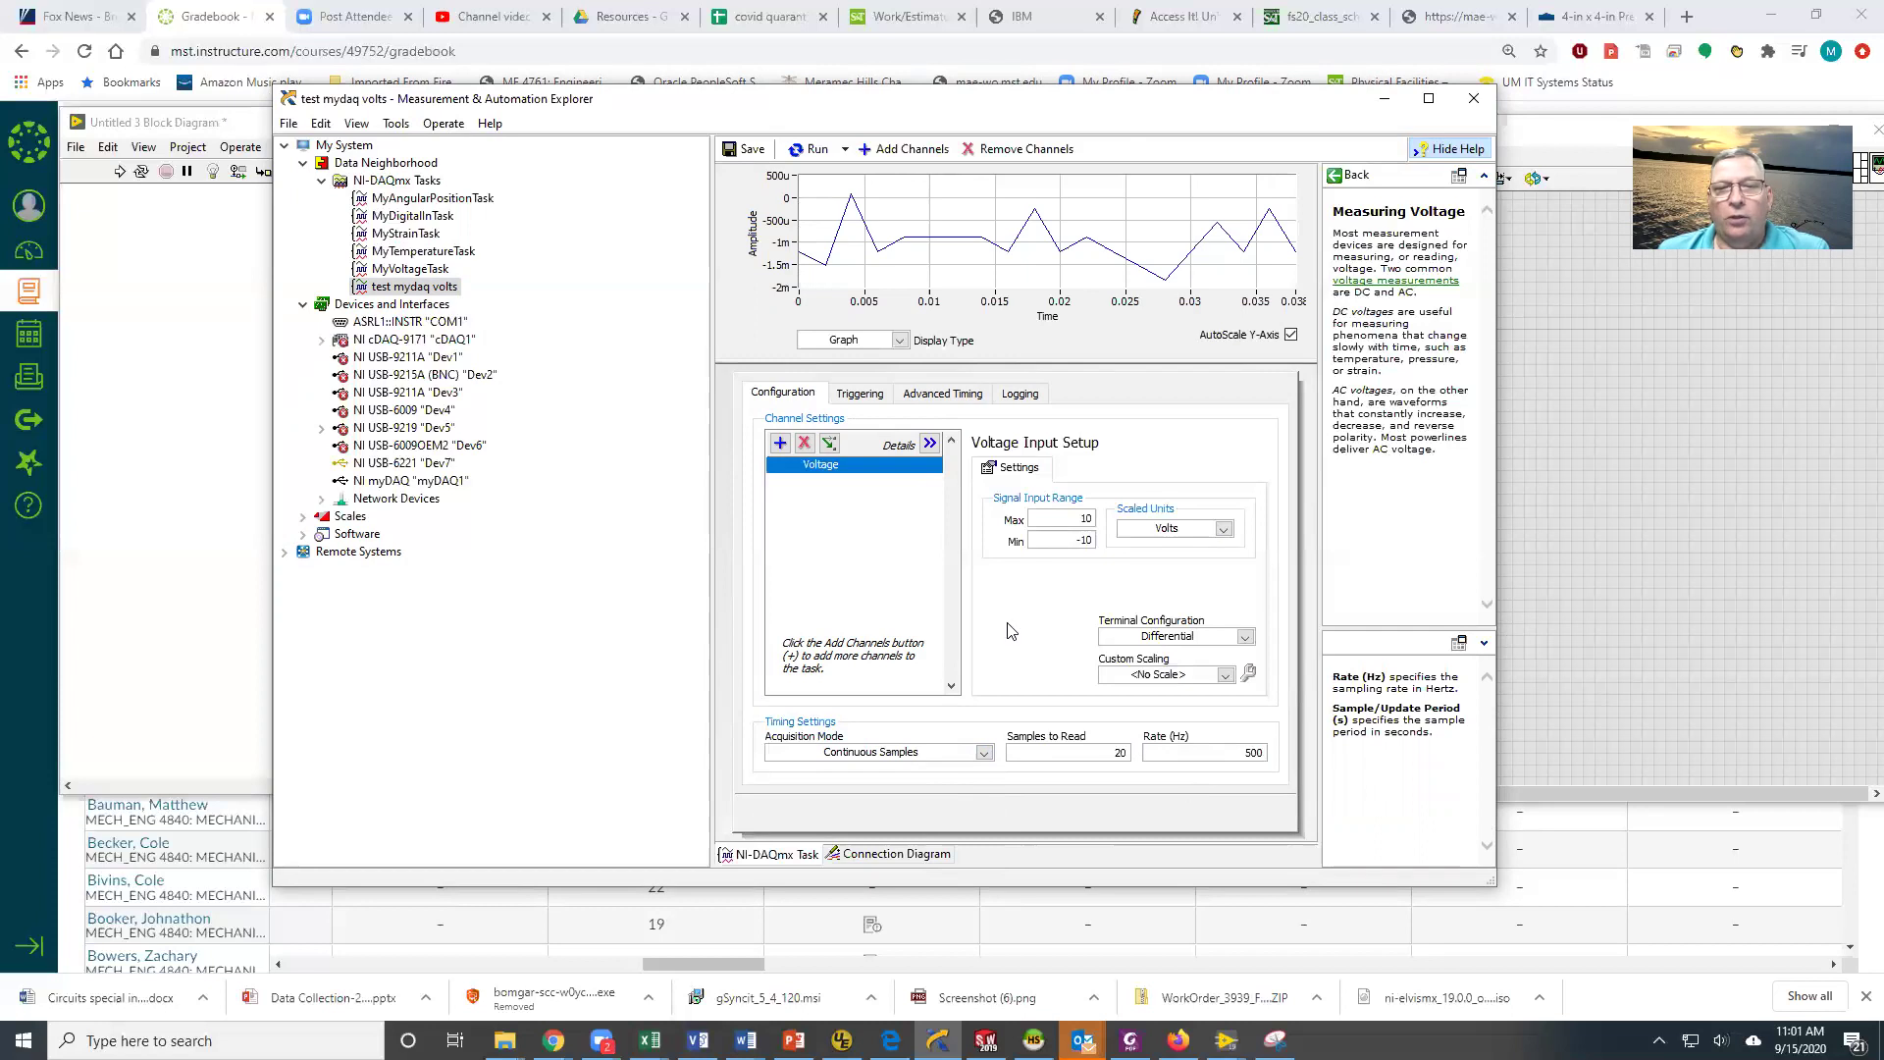
left_click(770, 150)
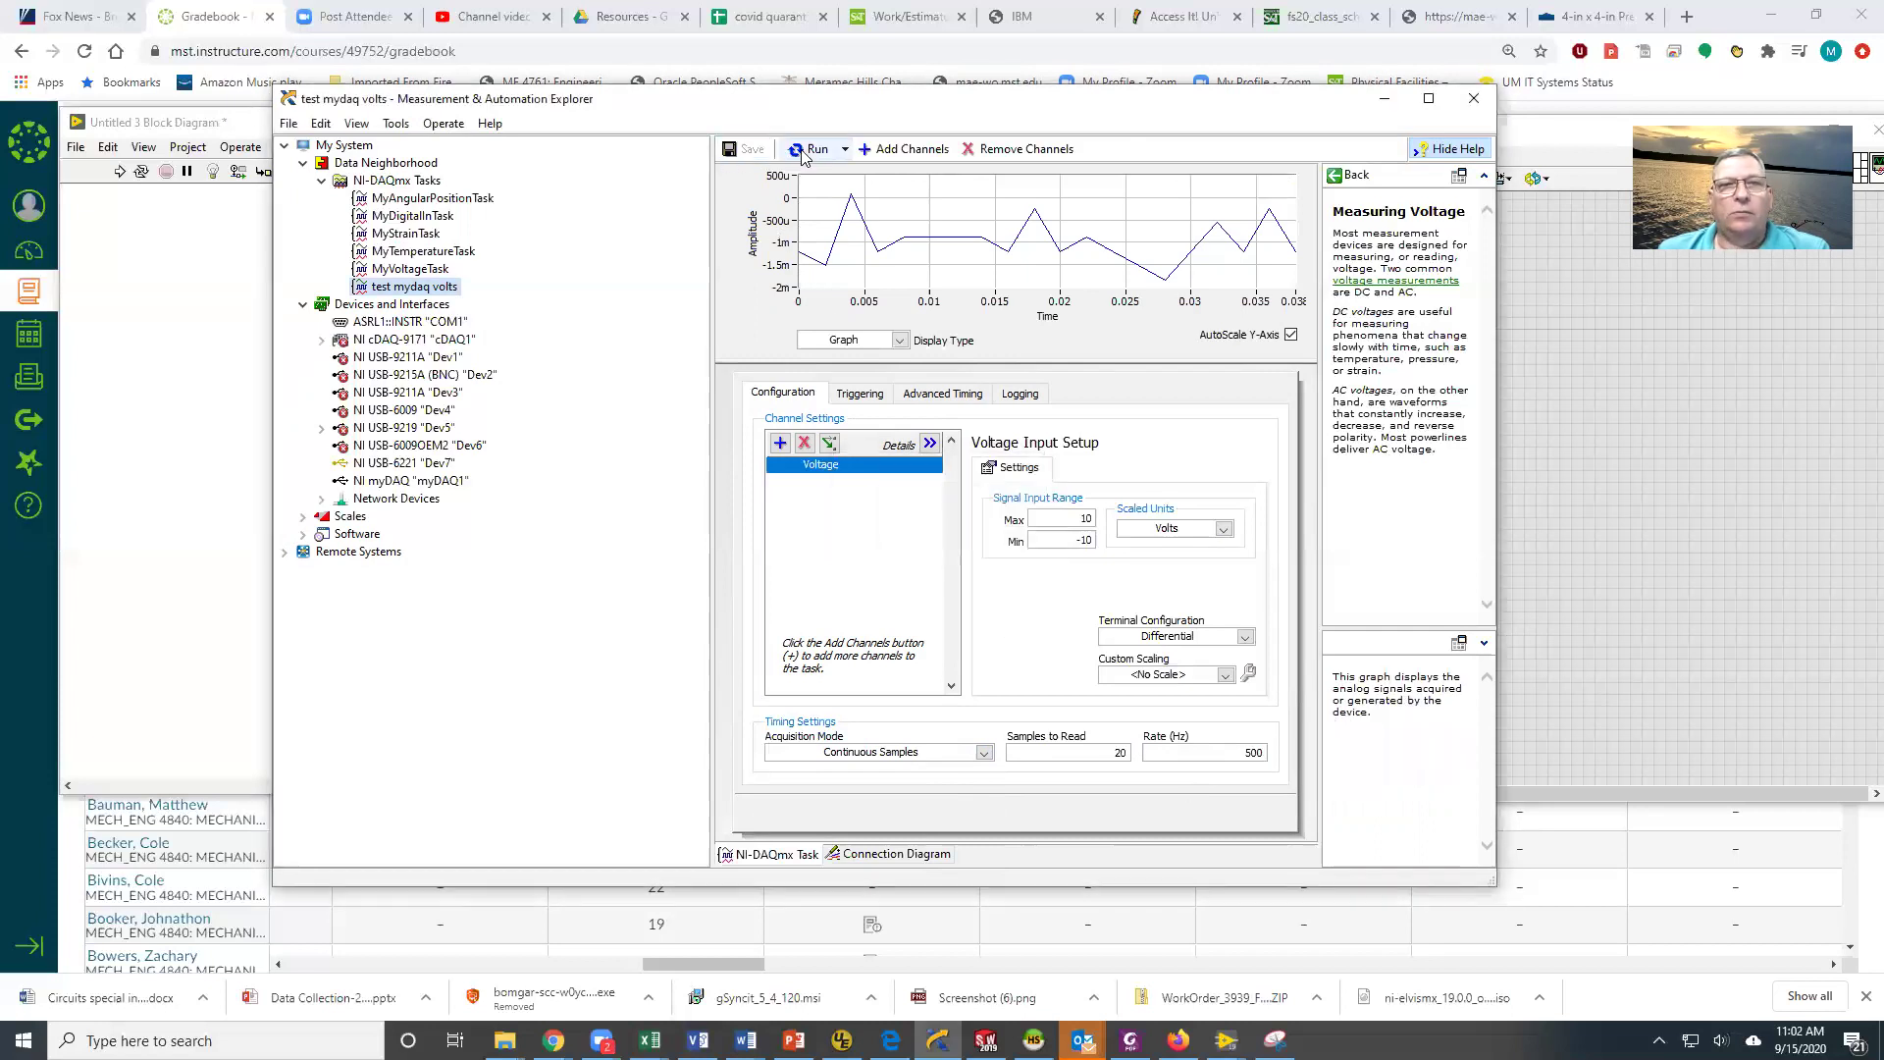
left_click(805, 149)
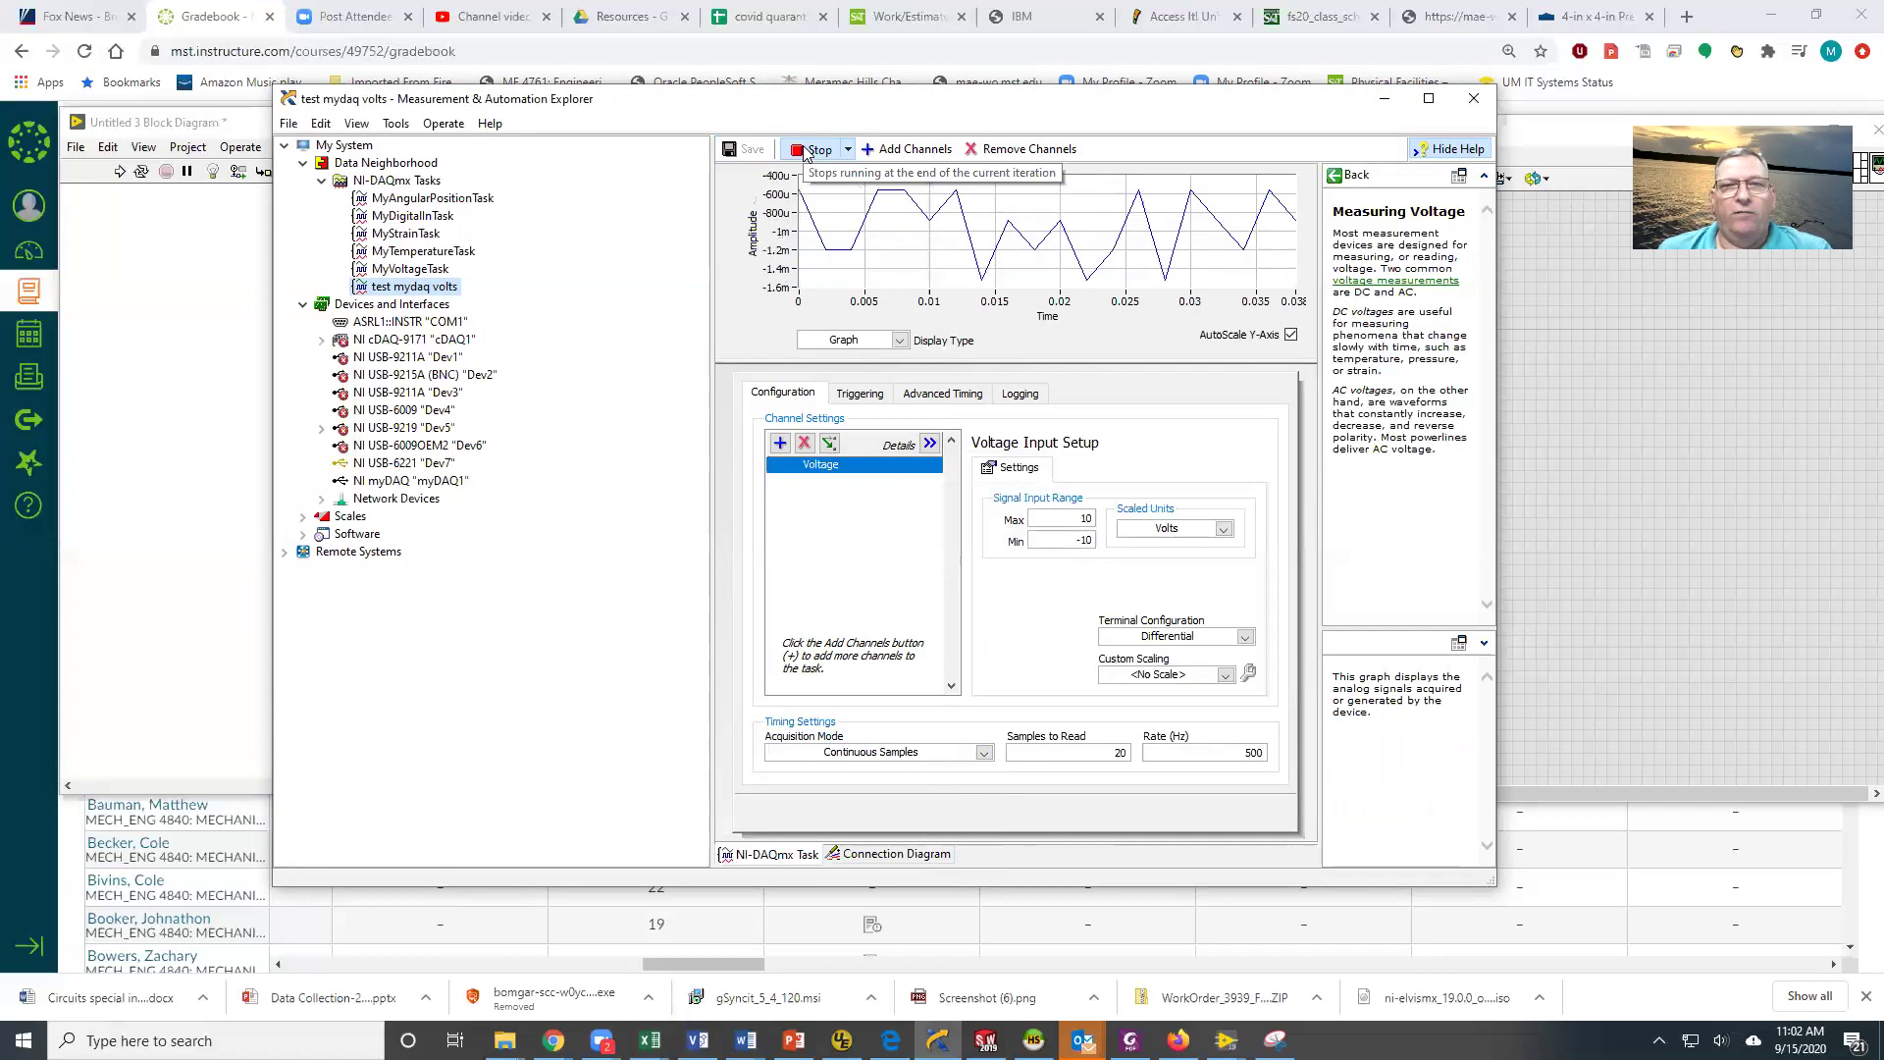
left_click(804, 150)
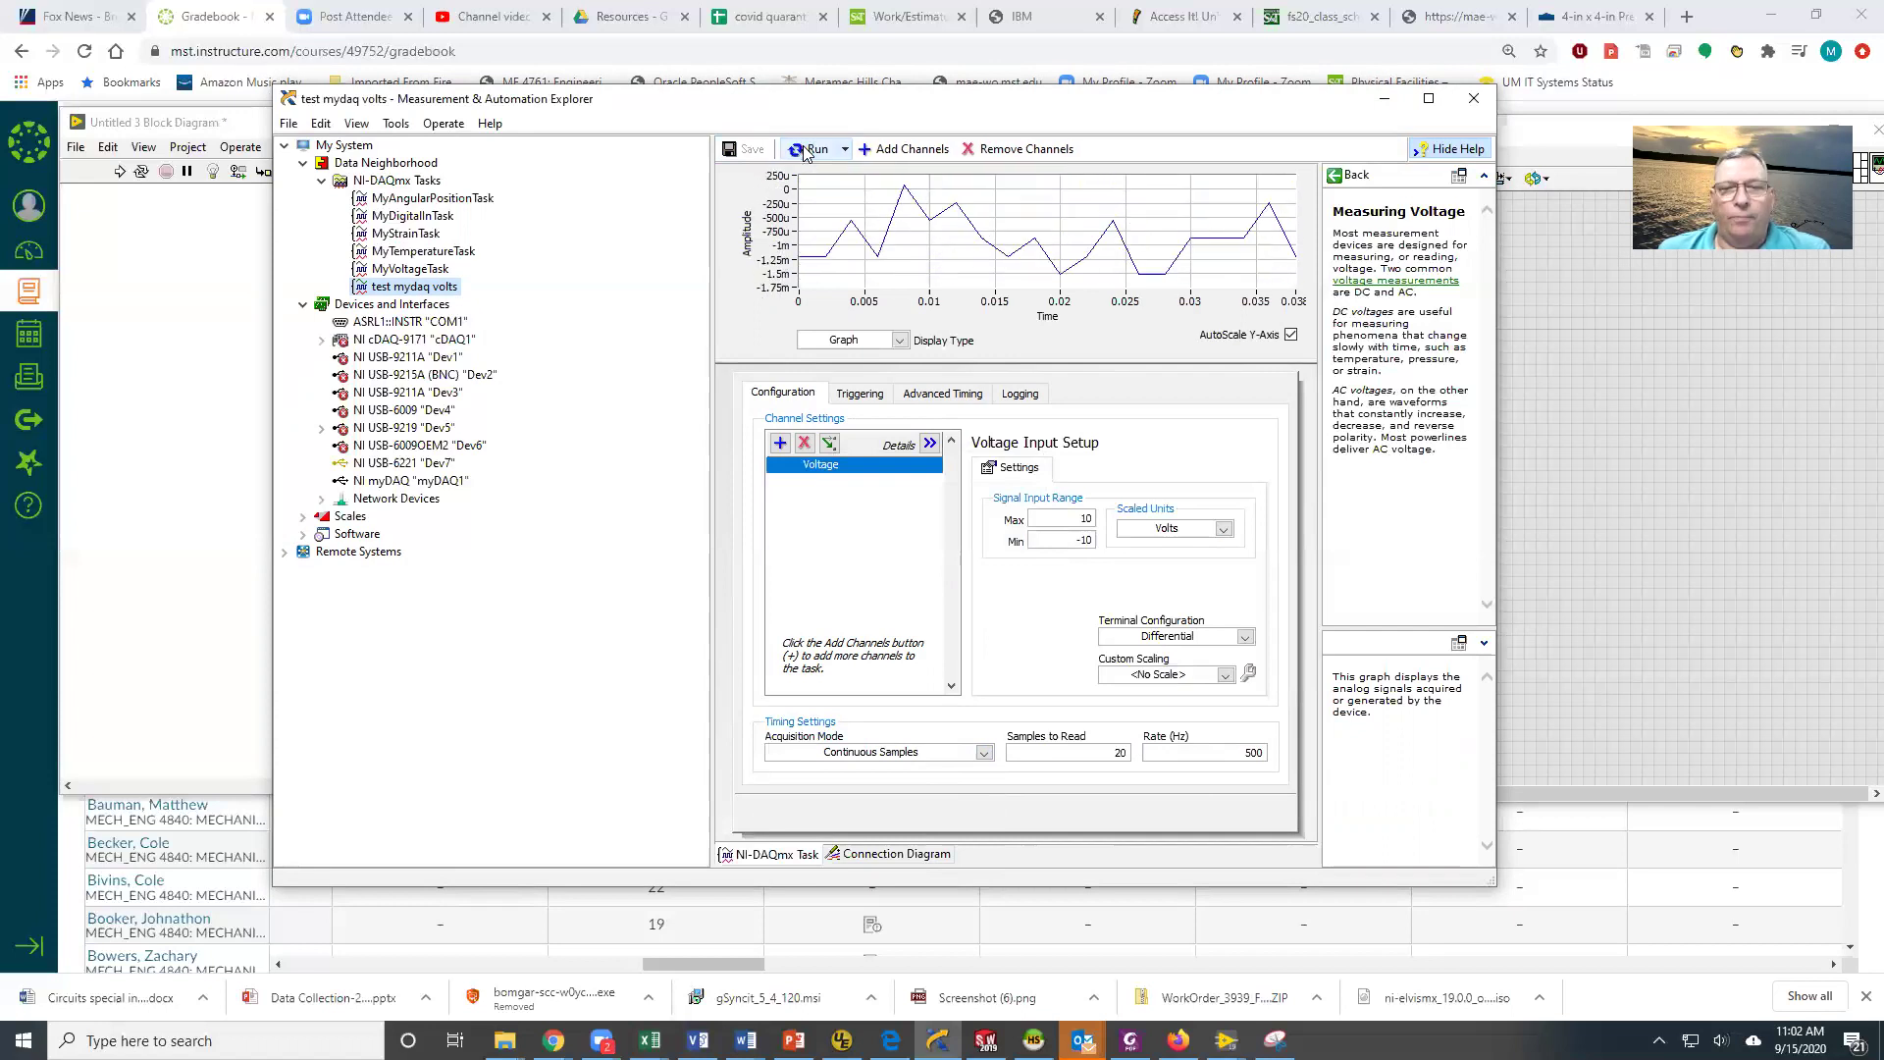
Save the task as N Samples, 500 at 500 Hz, then bring up LabVIEW's block diagram.
left_click(983, 753)
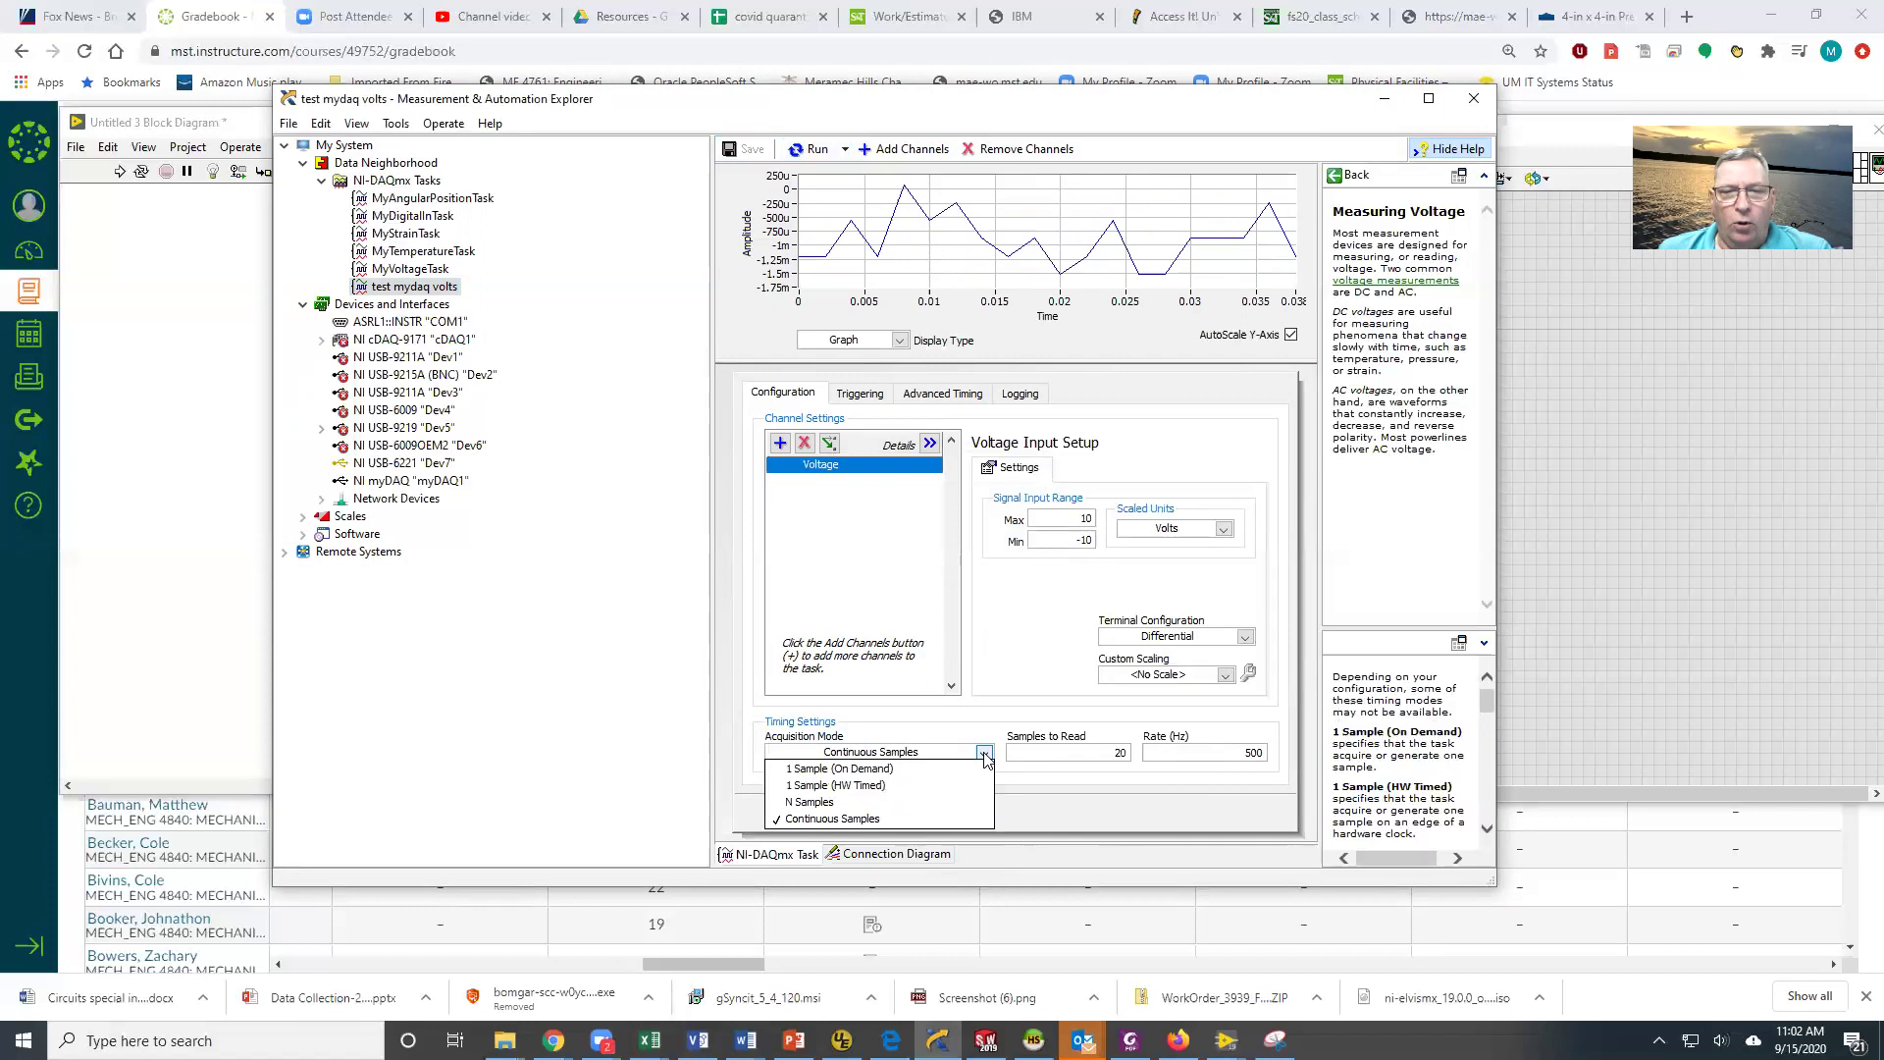
left_click(940, 803)
double_click(1121, 753)
type("50")
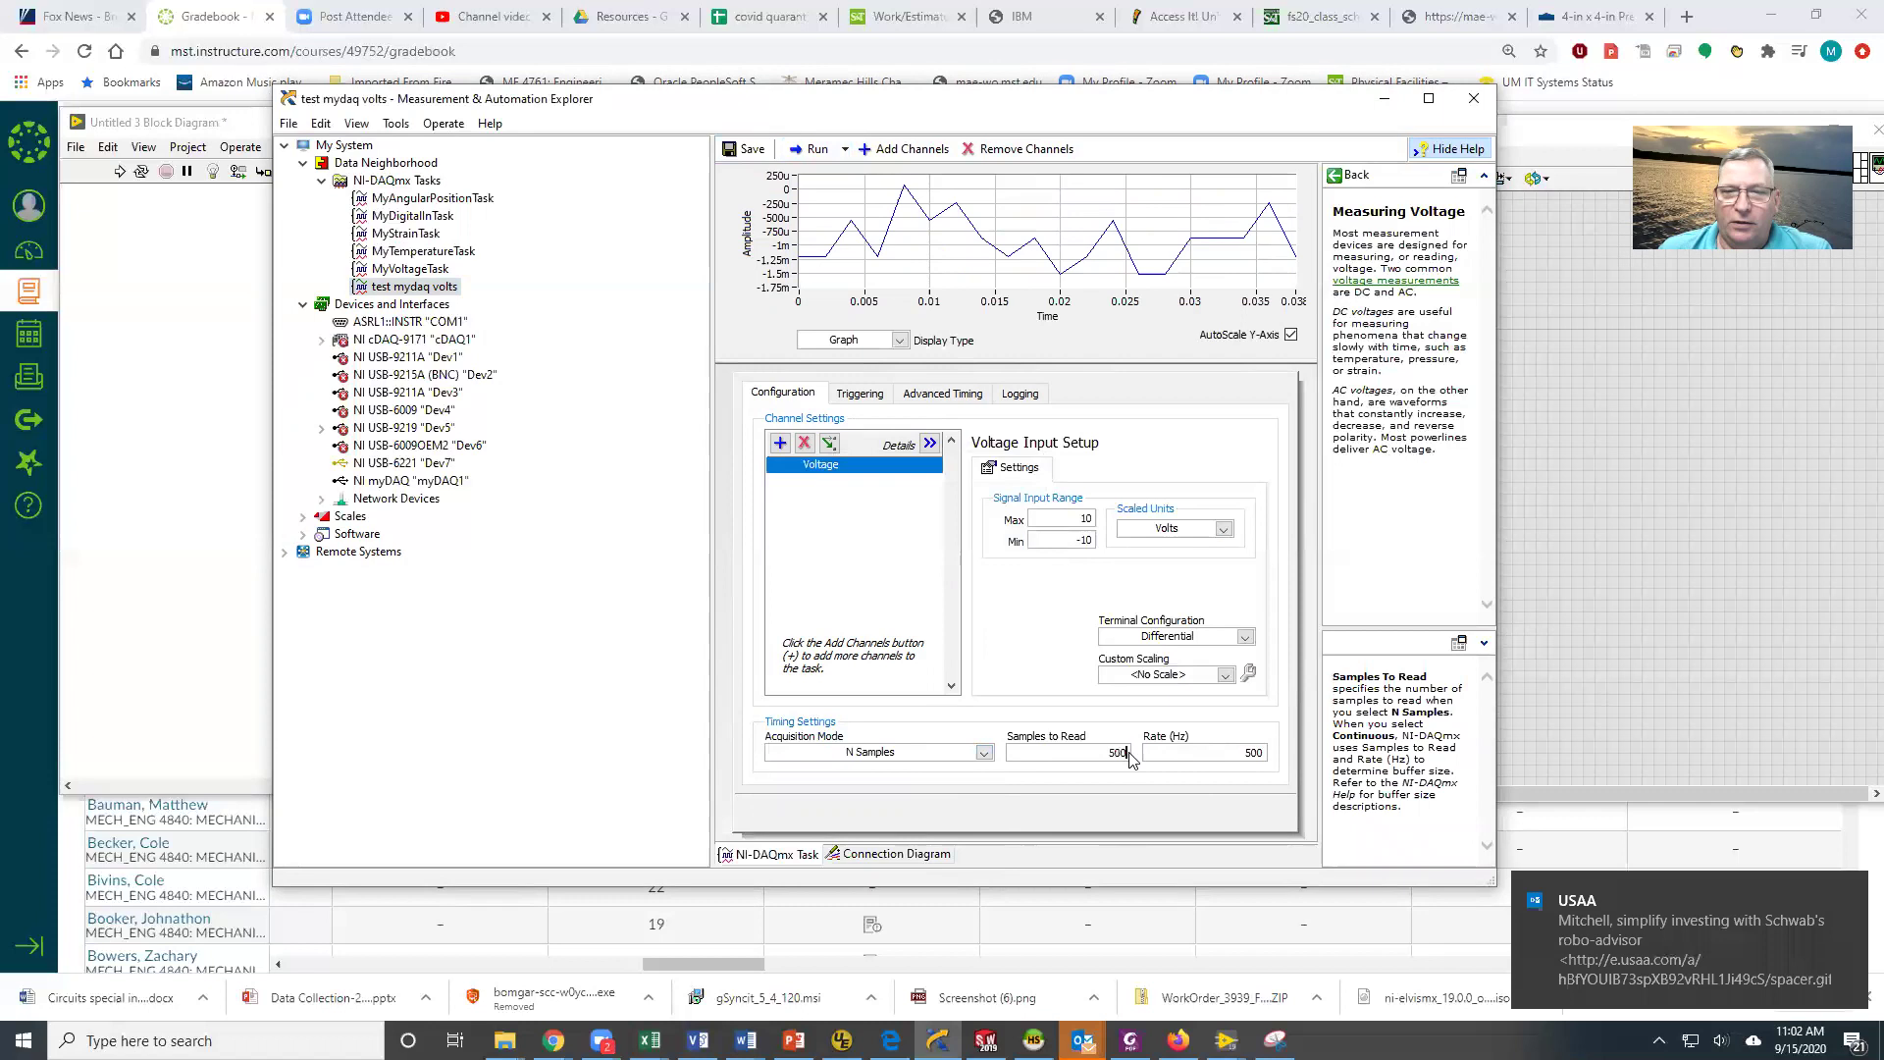
type("0")
left_click(1182, 752)
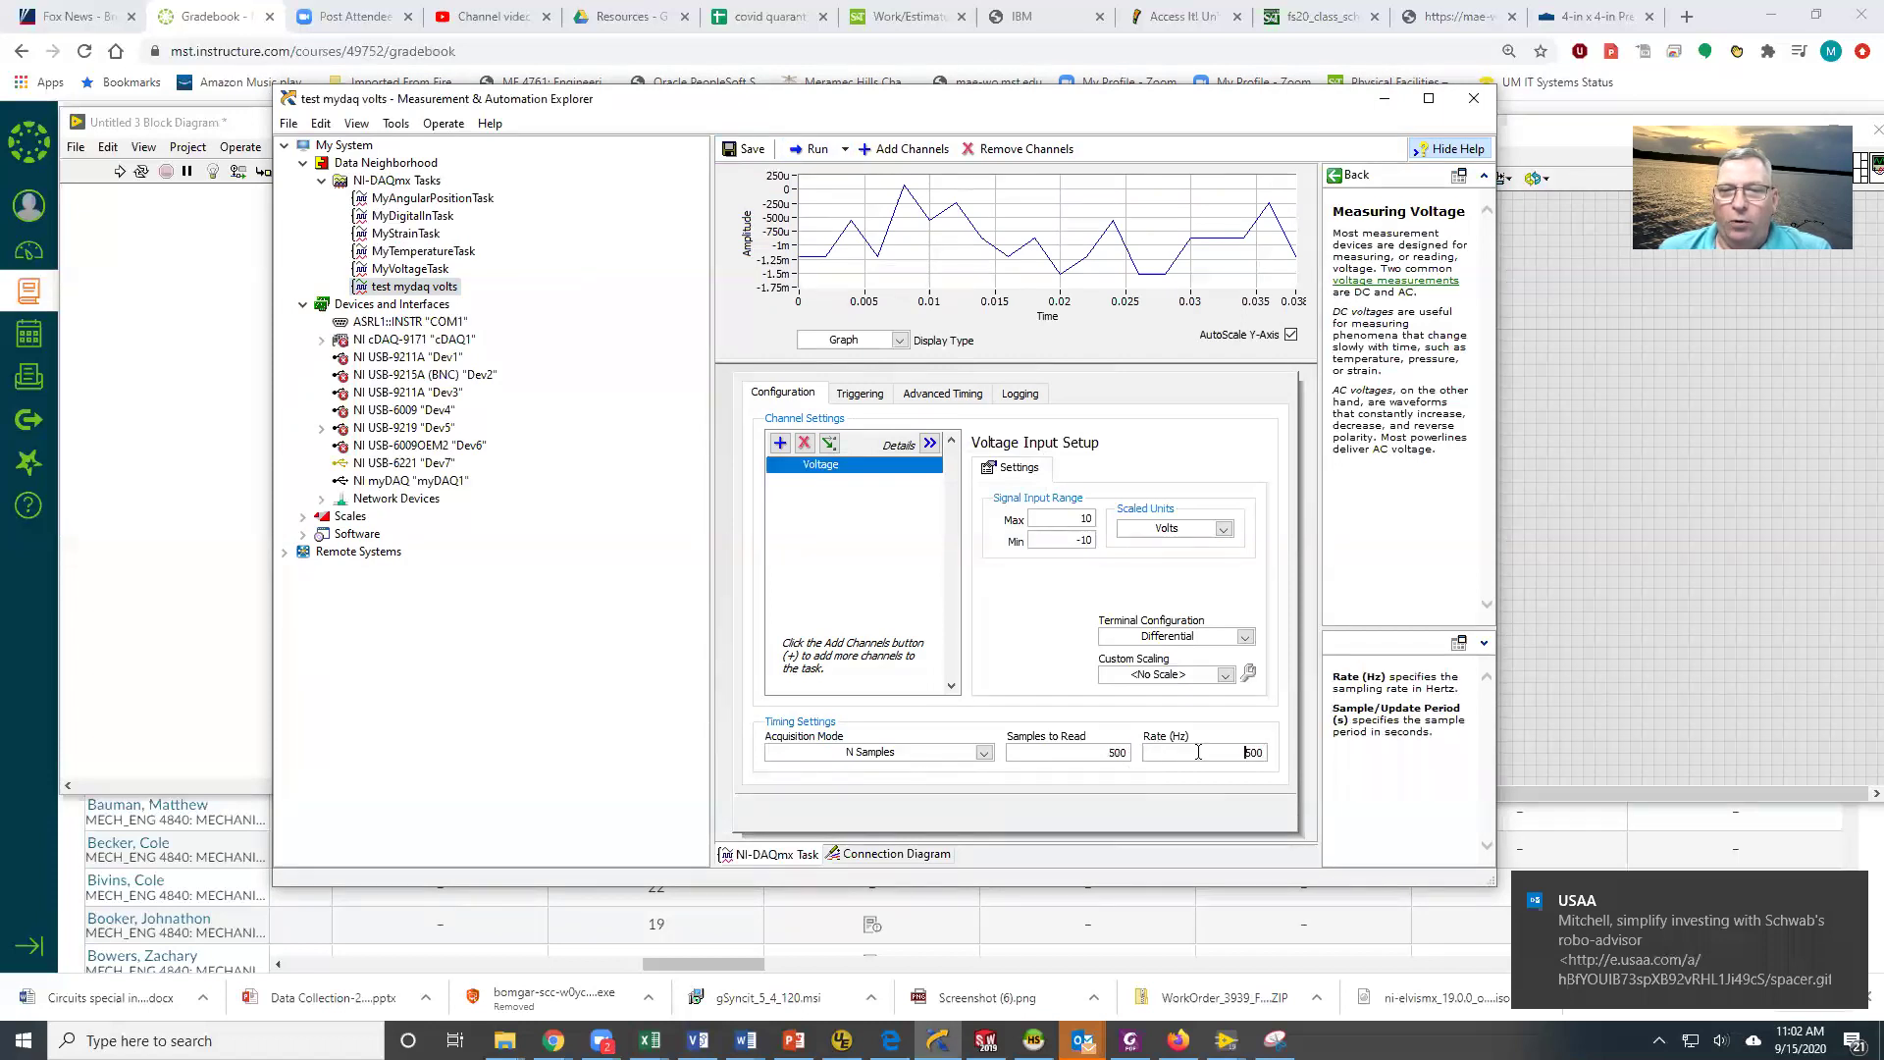
left_click(751, 152)
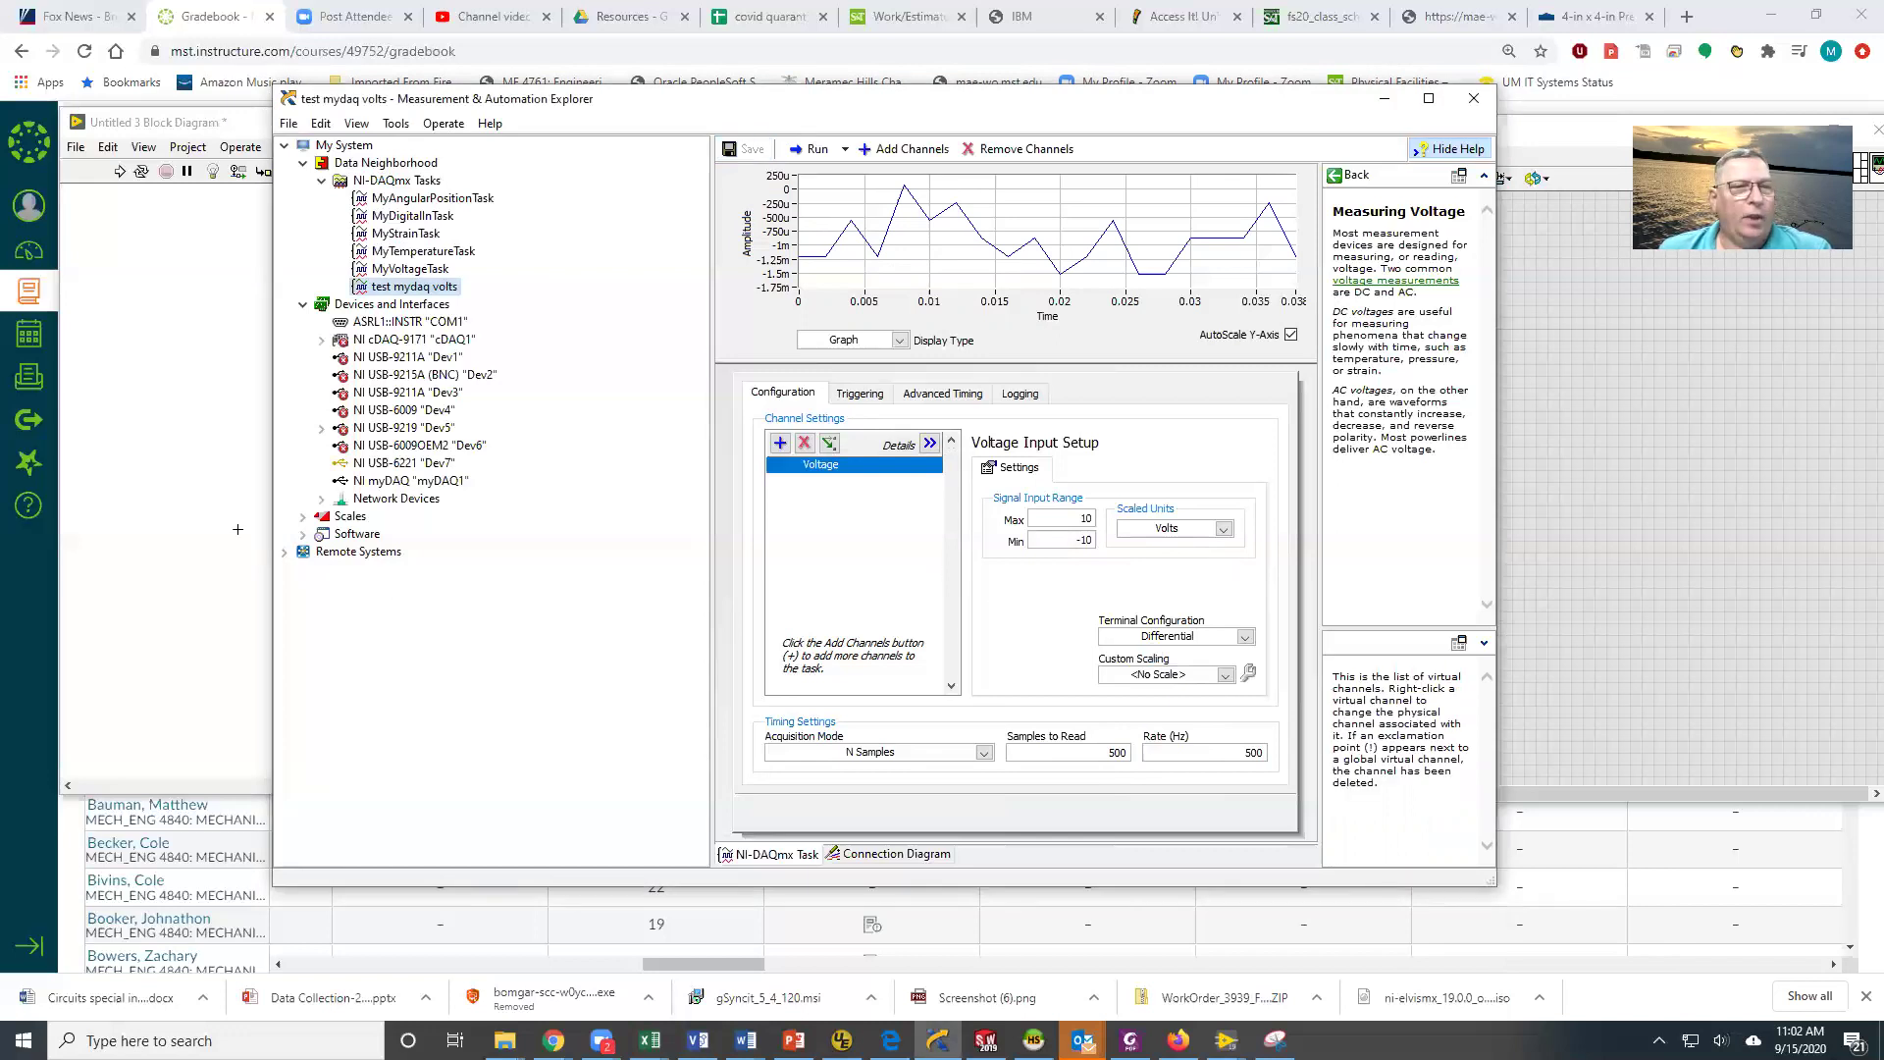
left_click(180, 519)
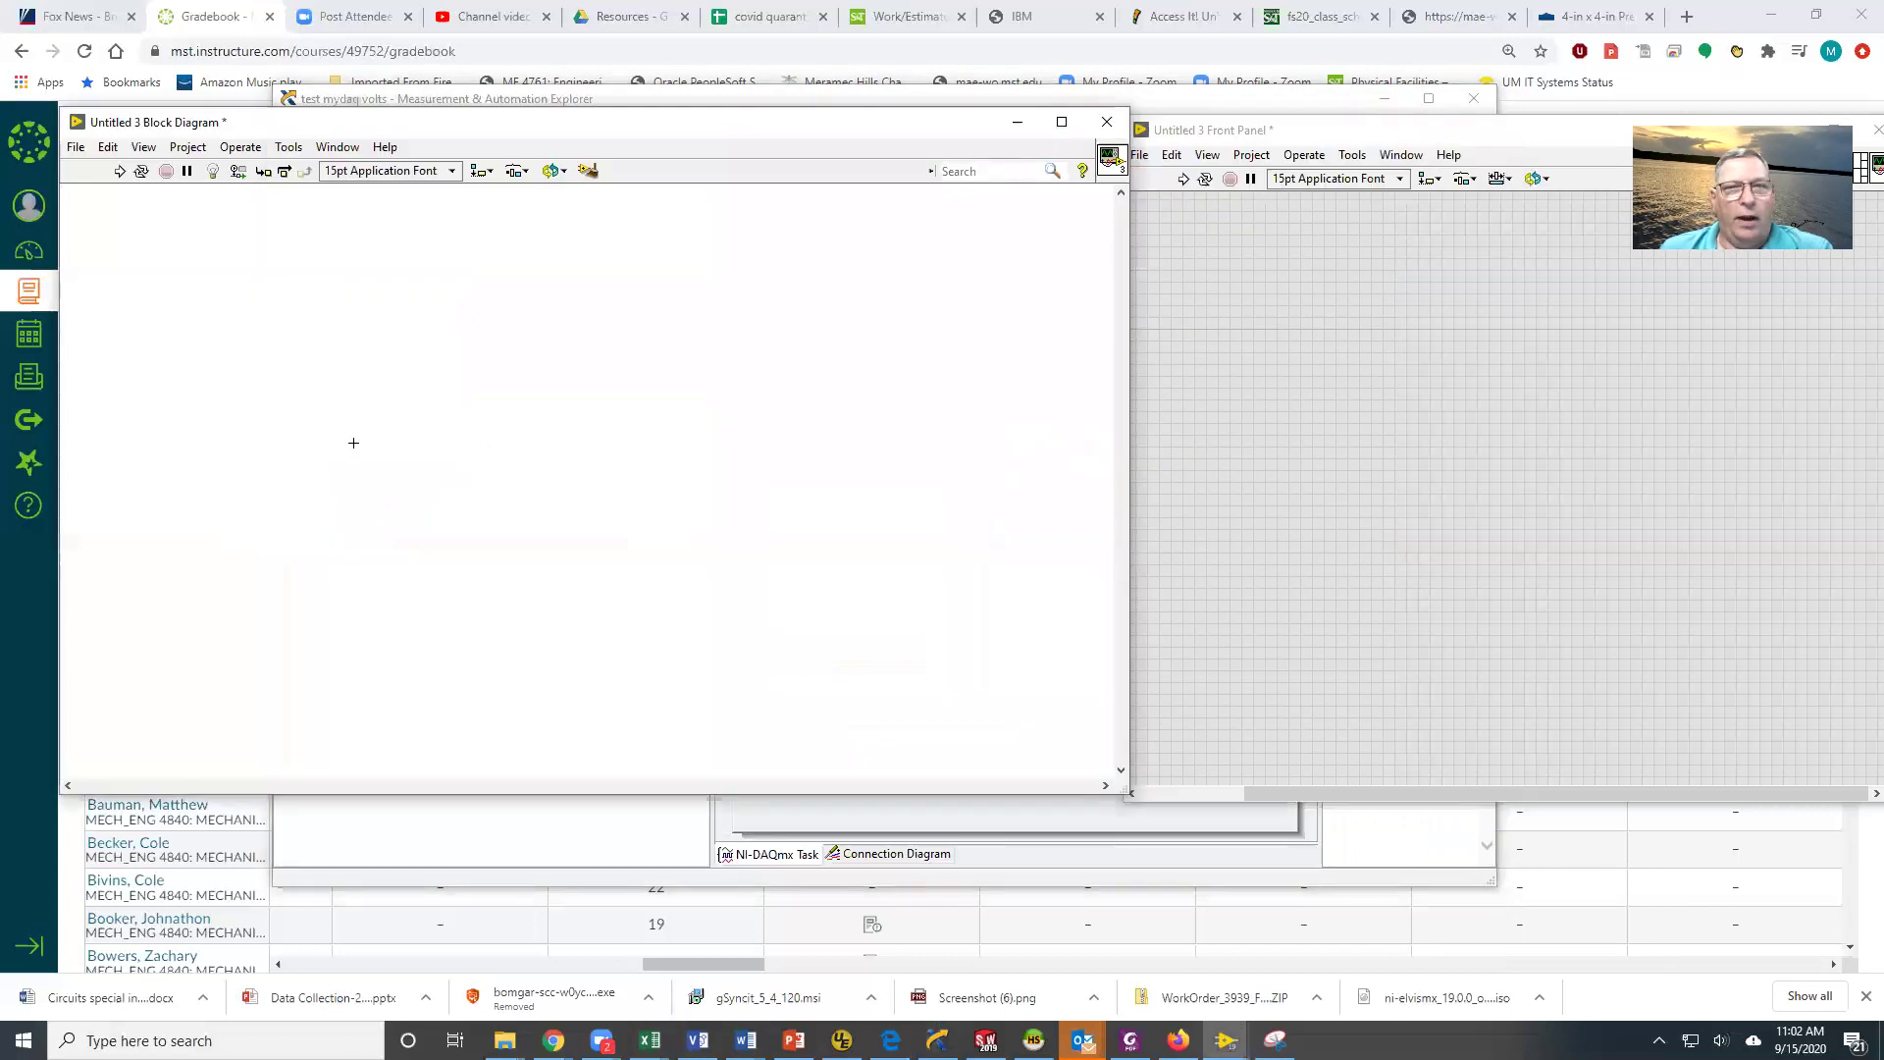
Place a DAQmx Read from Measurement I/O > NI DAQmx on the block diagram.
right_click(477, 440)
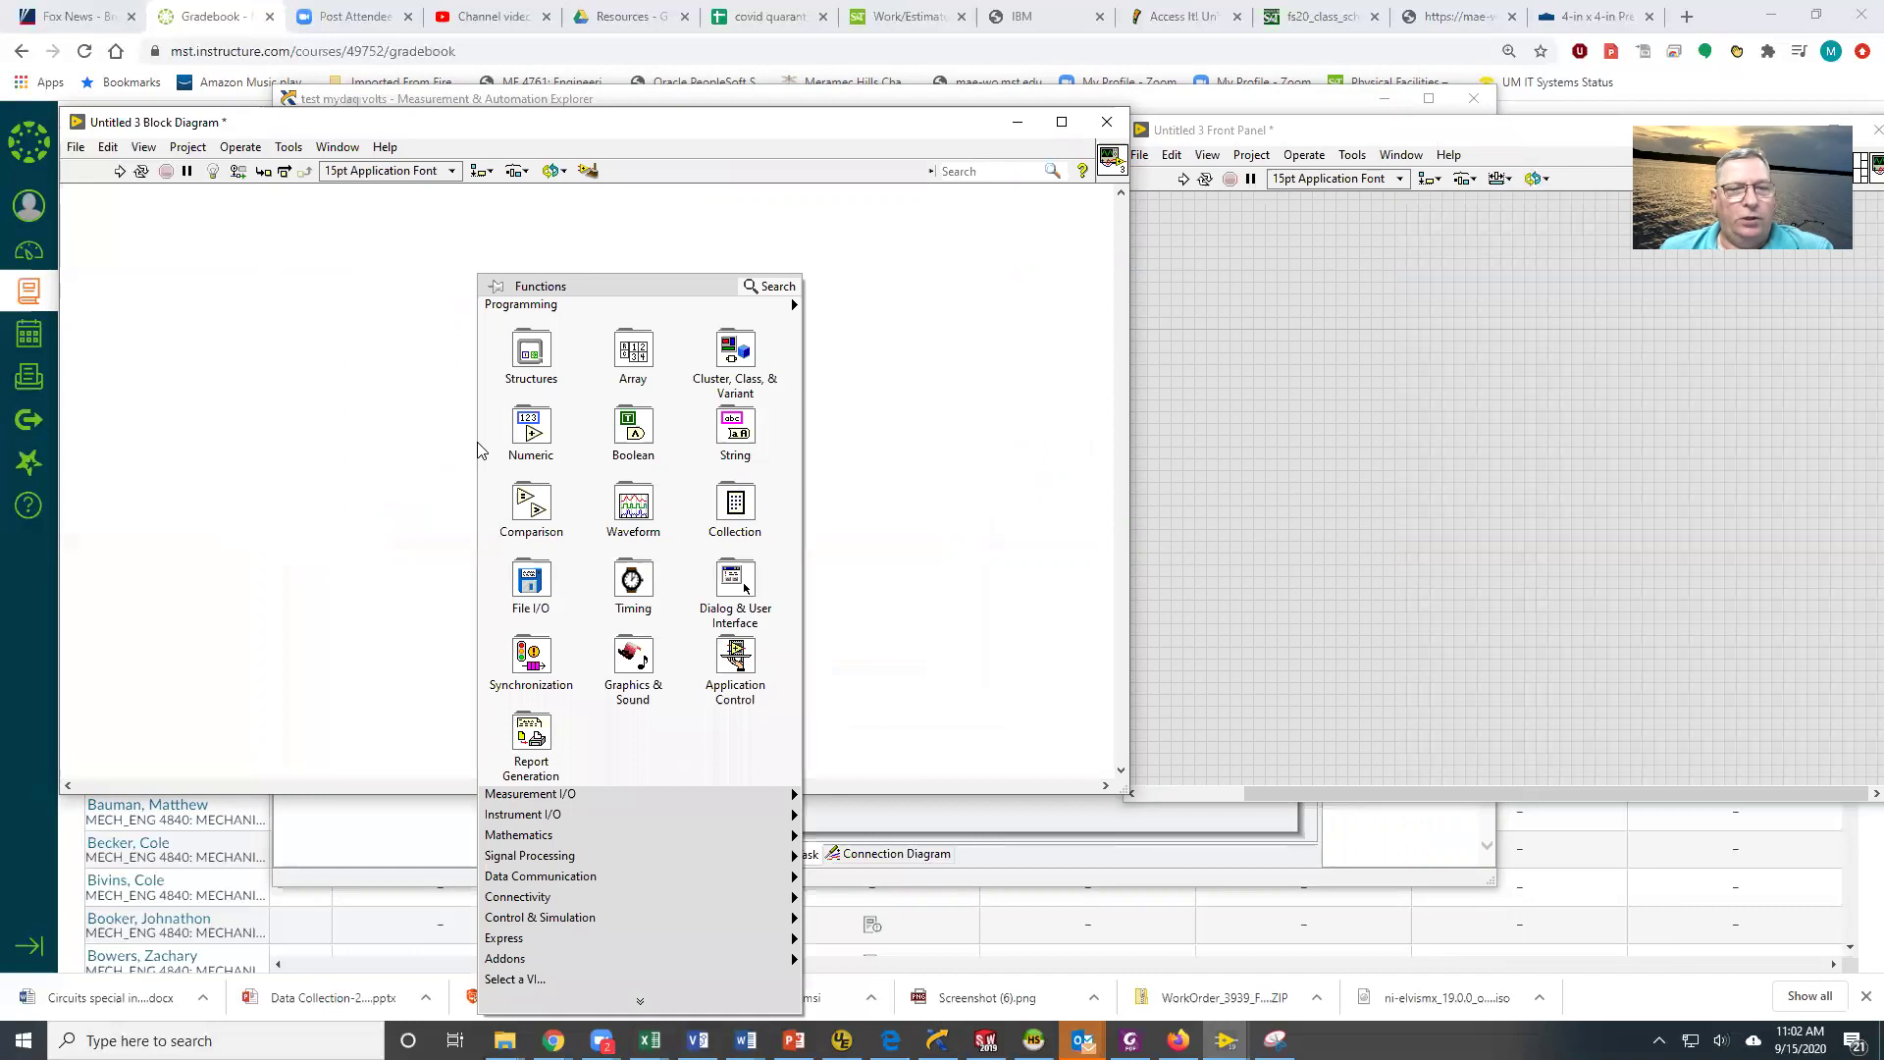
mouse_move(537, 795)
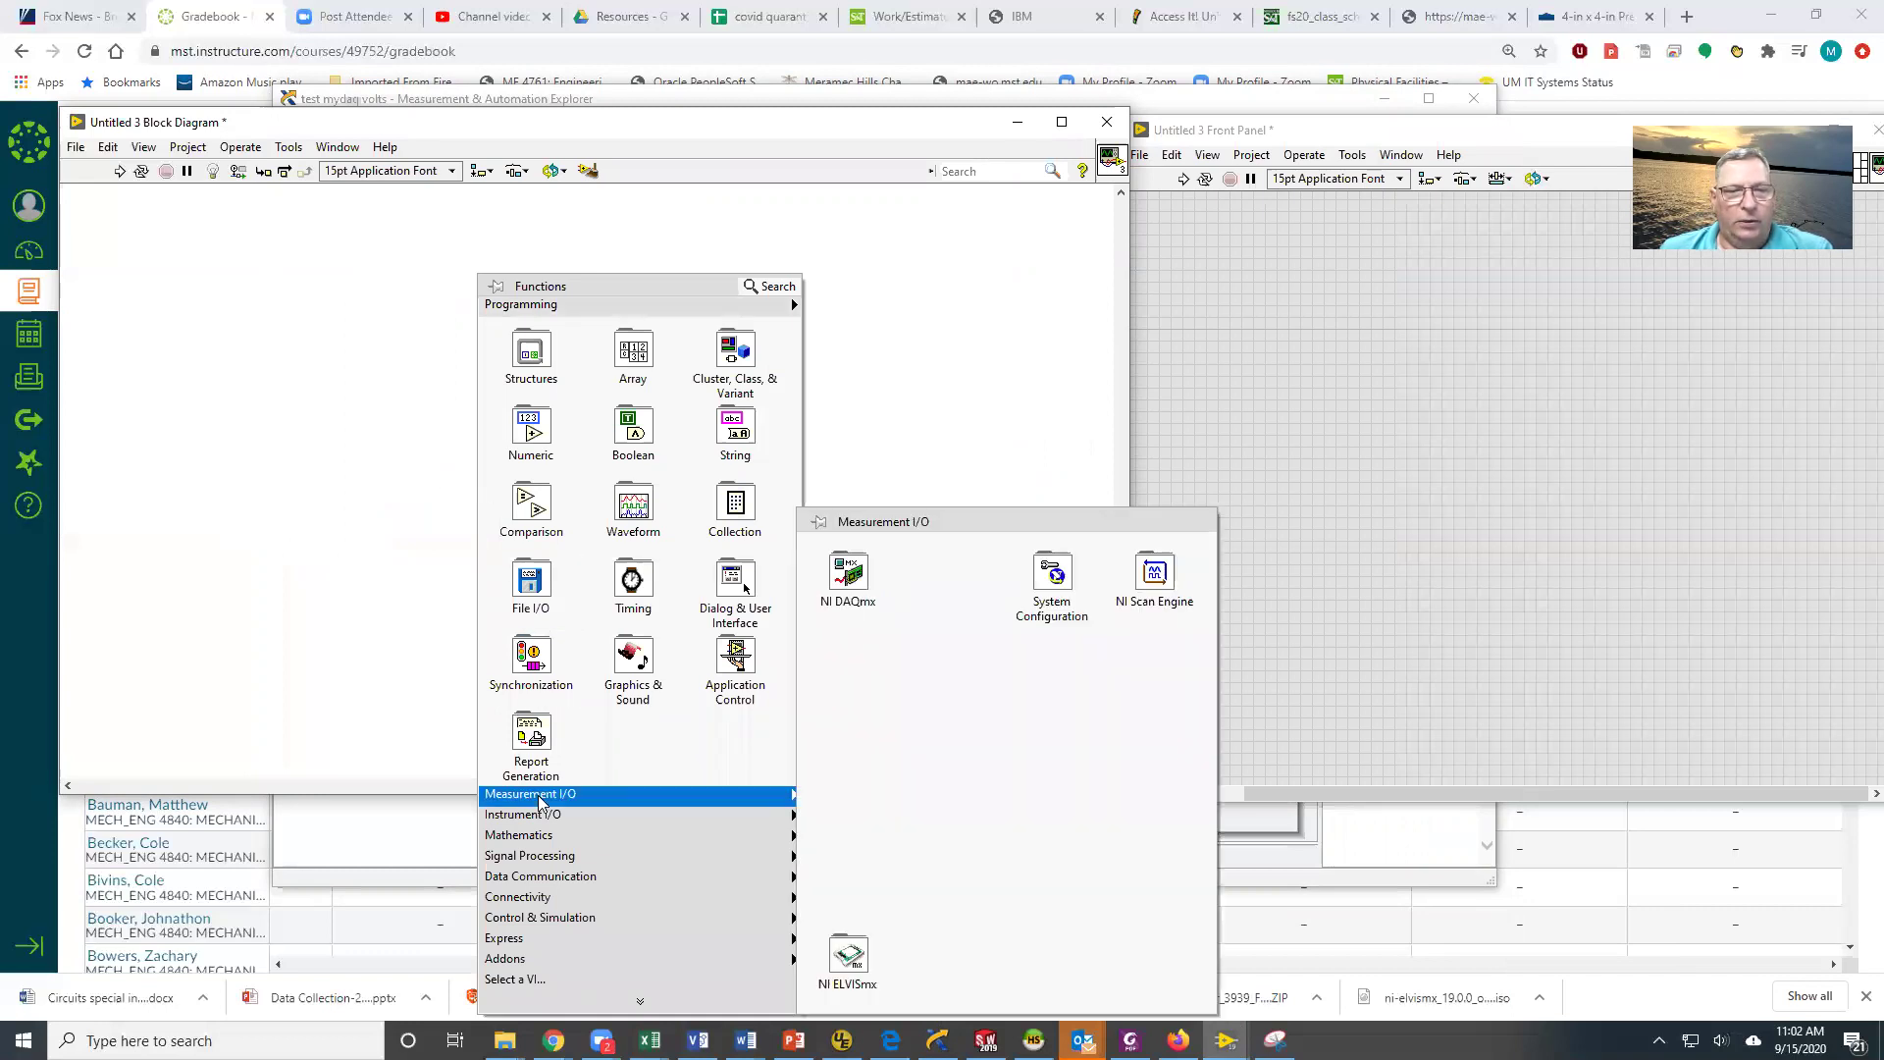
mouse_move(853, 580)
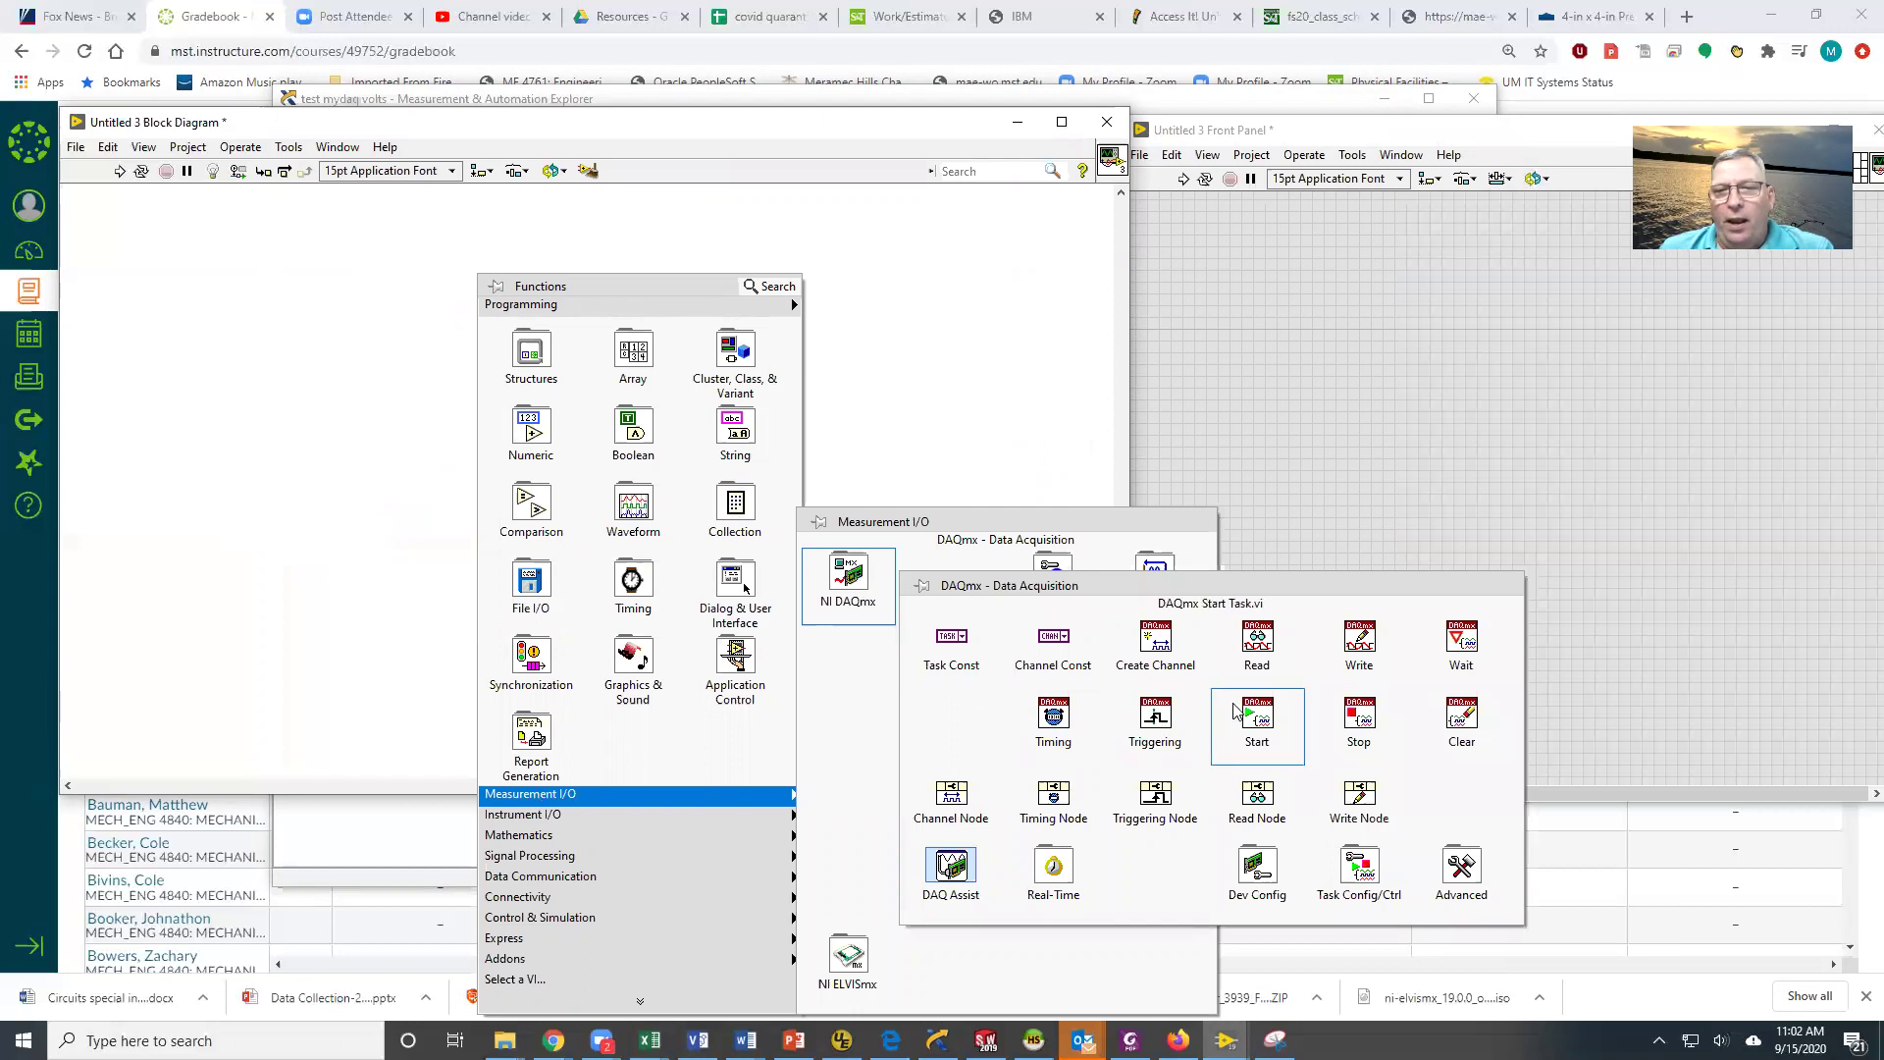
left_click_drag(1259, 645, 576, 343)
right_click(625, 413, "shift")
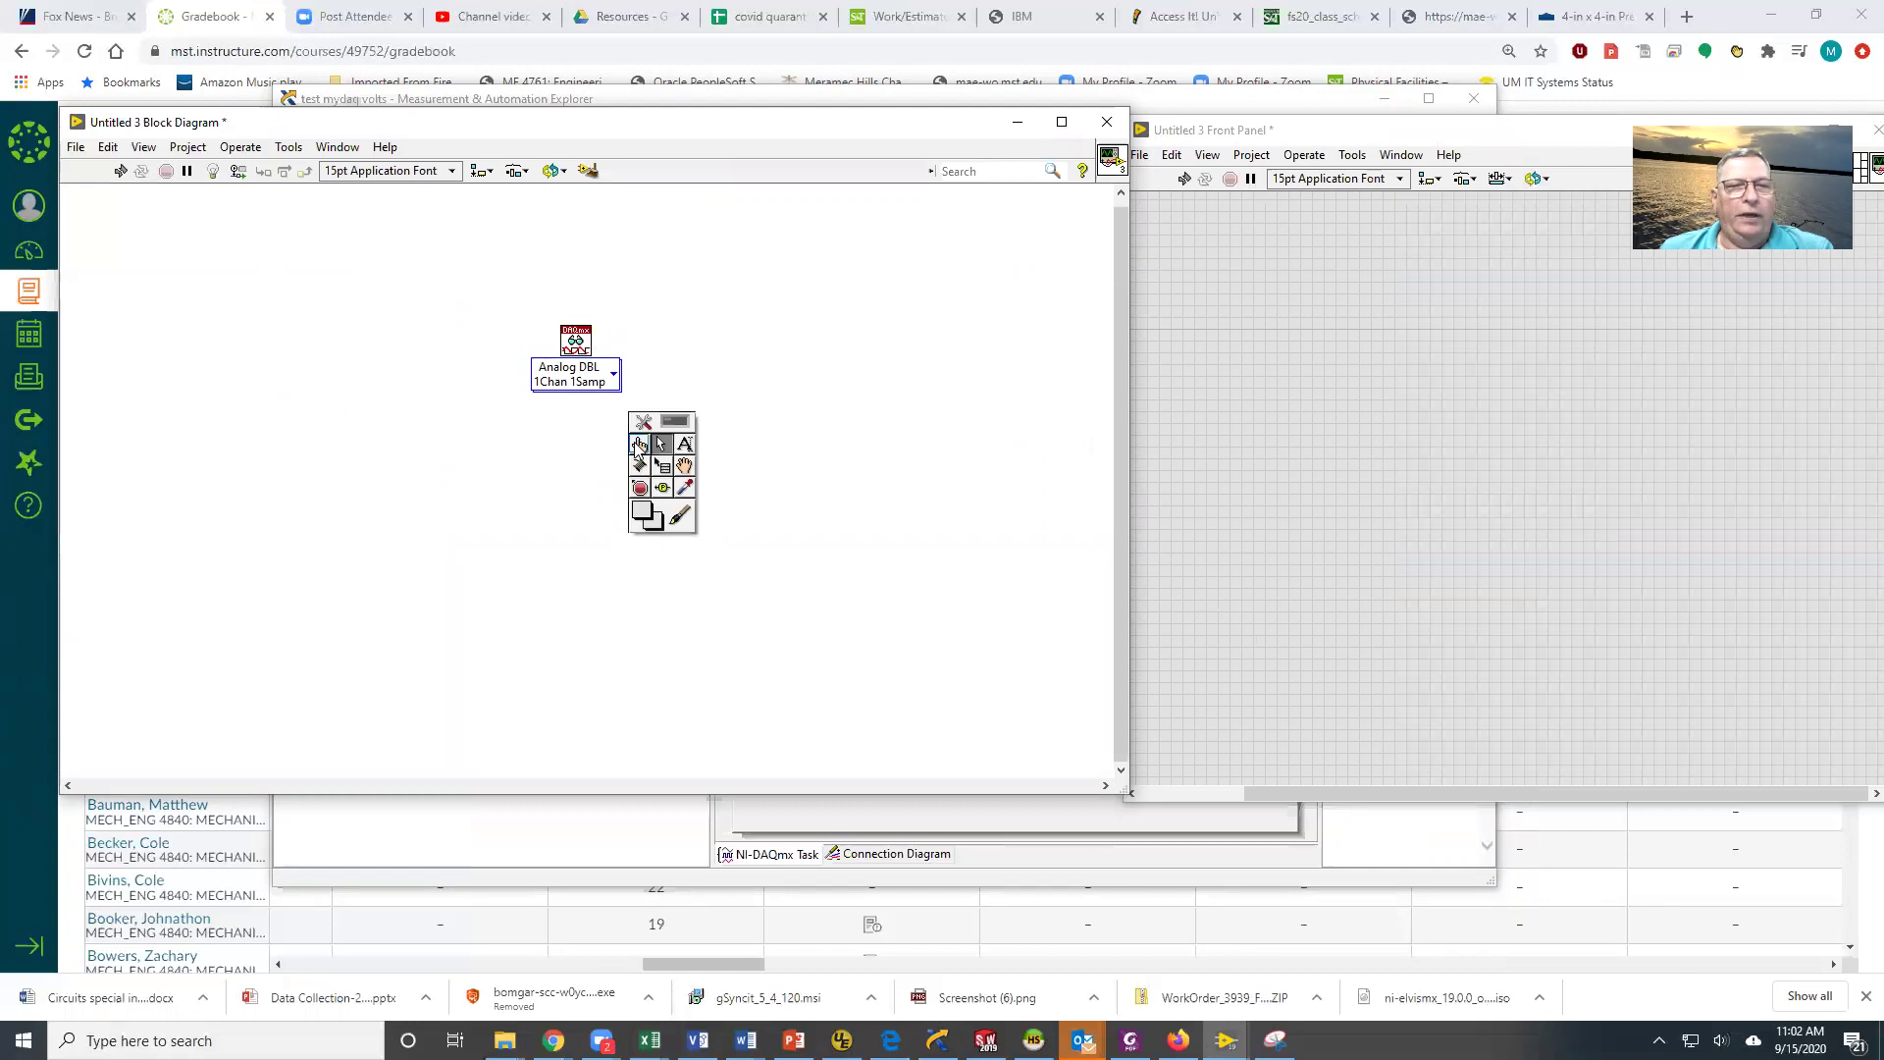
left_click(640, 450)
Set the DAQmx Read selector to Analog 1D DBL 1Chan NSamp.
left_click(609, 373)
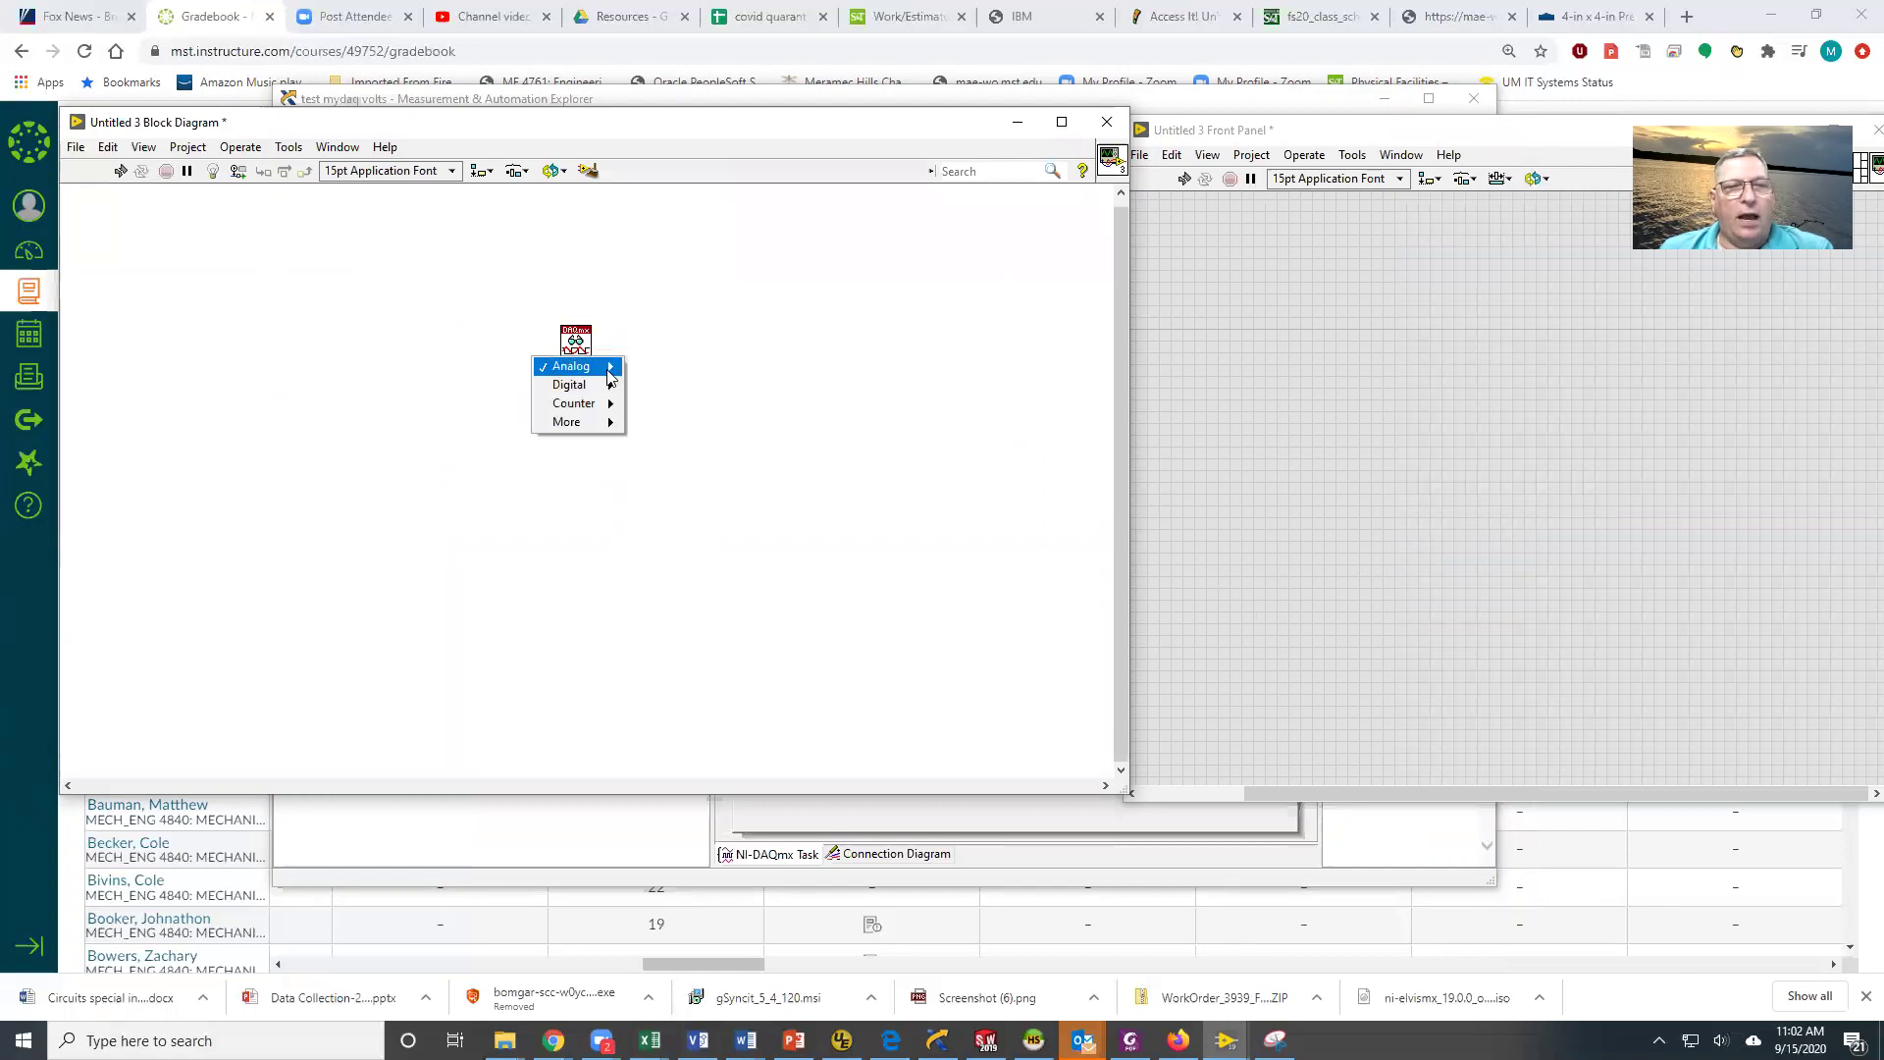
mouse_move(608, 374)
mouse_move(675, 371)
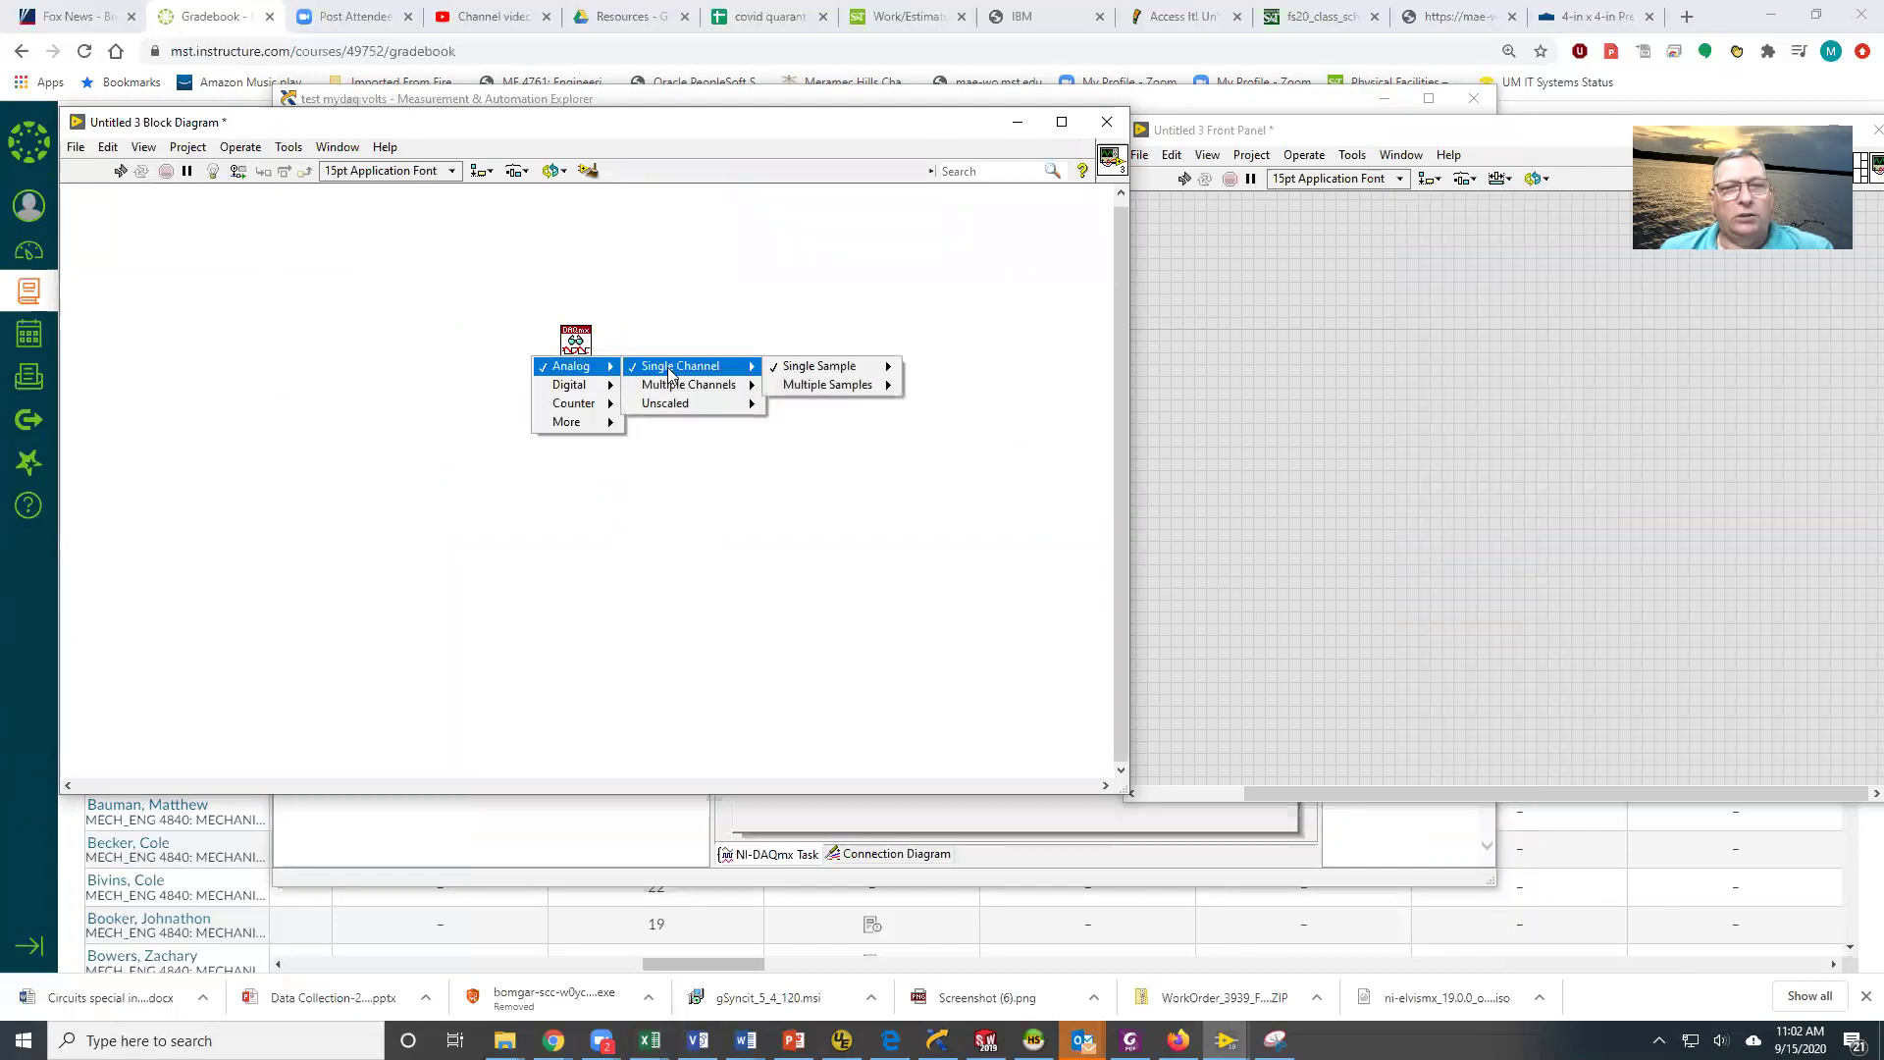
mouse_move(816, 389)
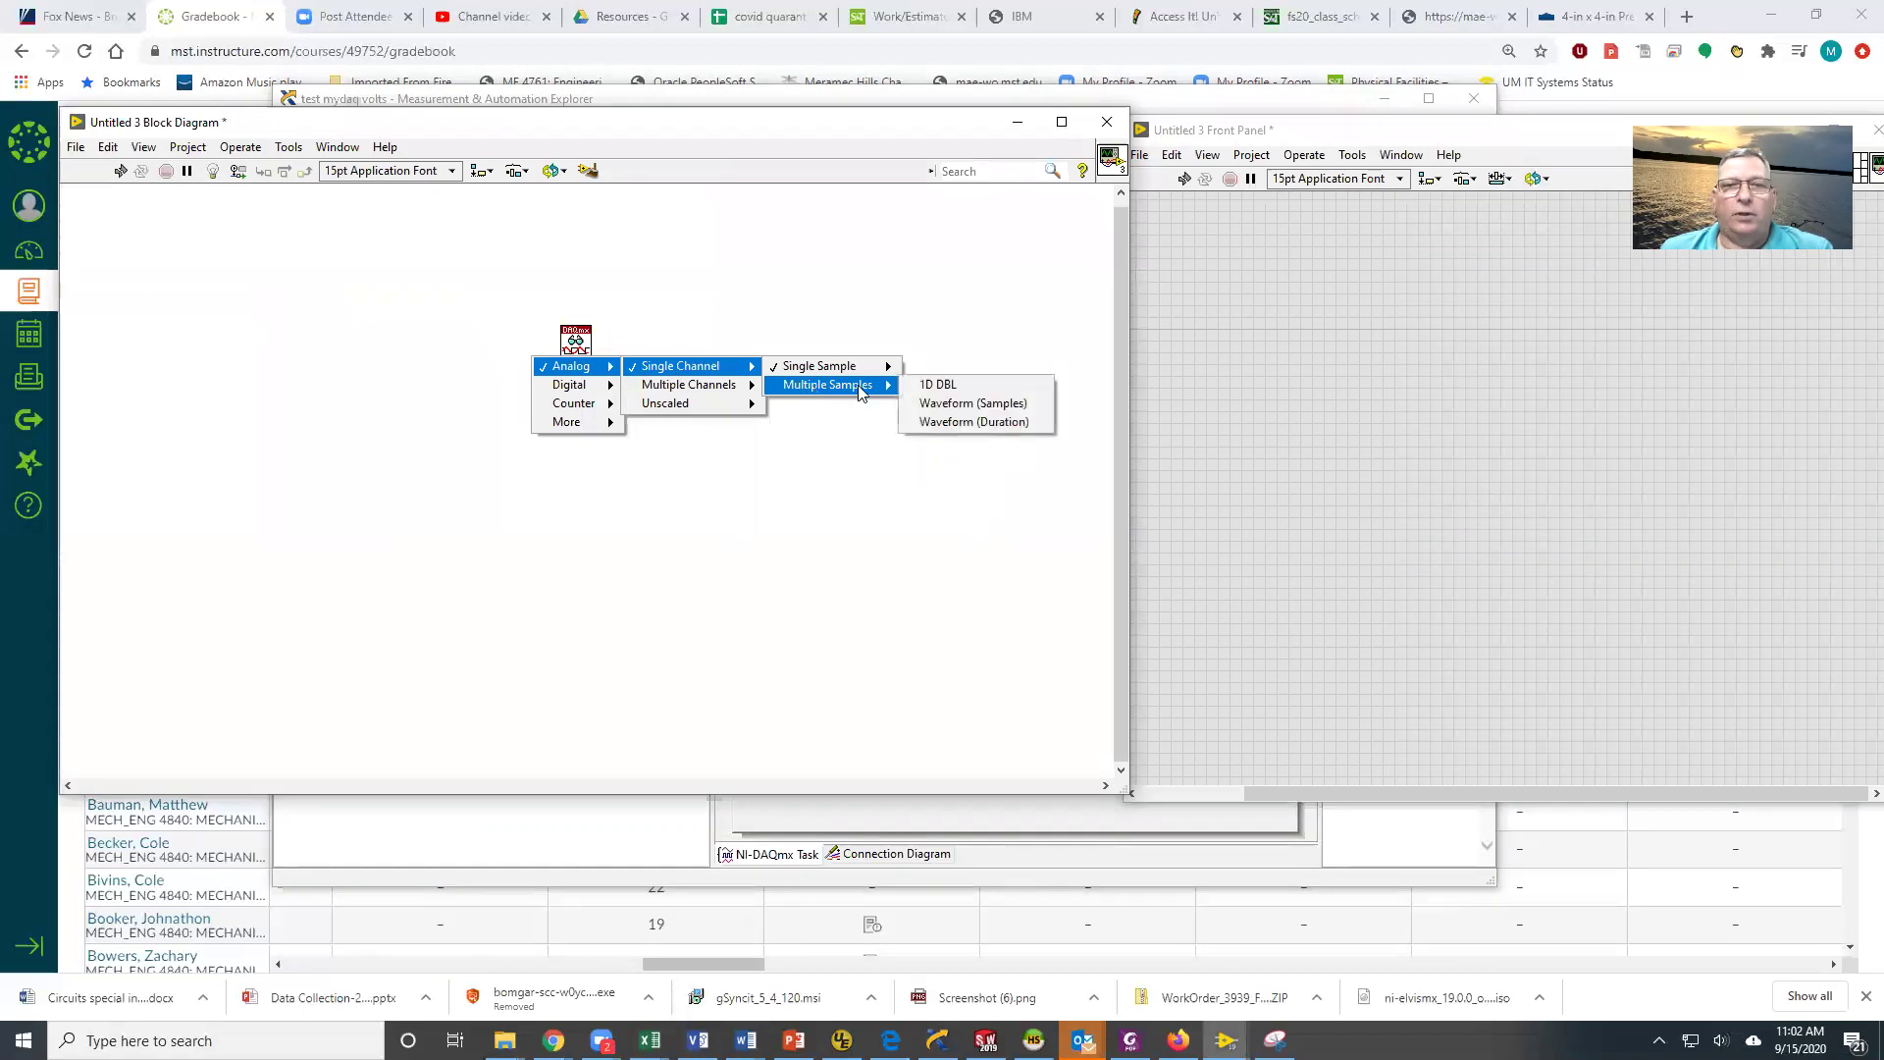
left_click(931, 390)
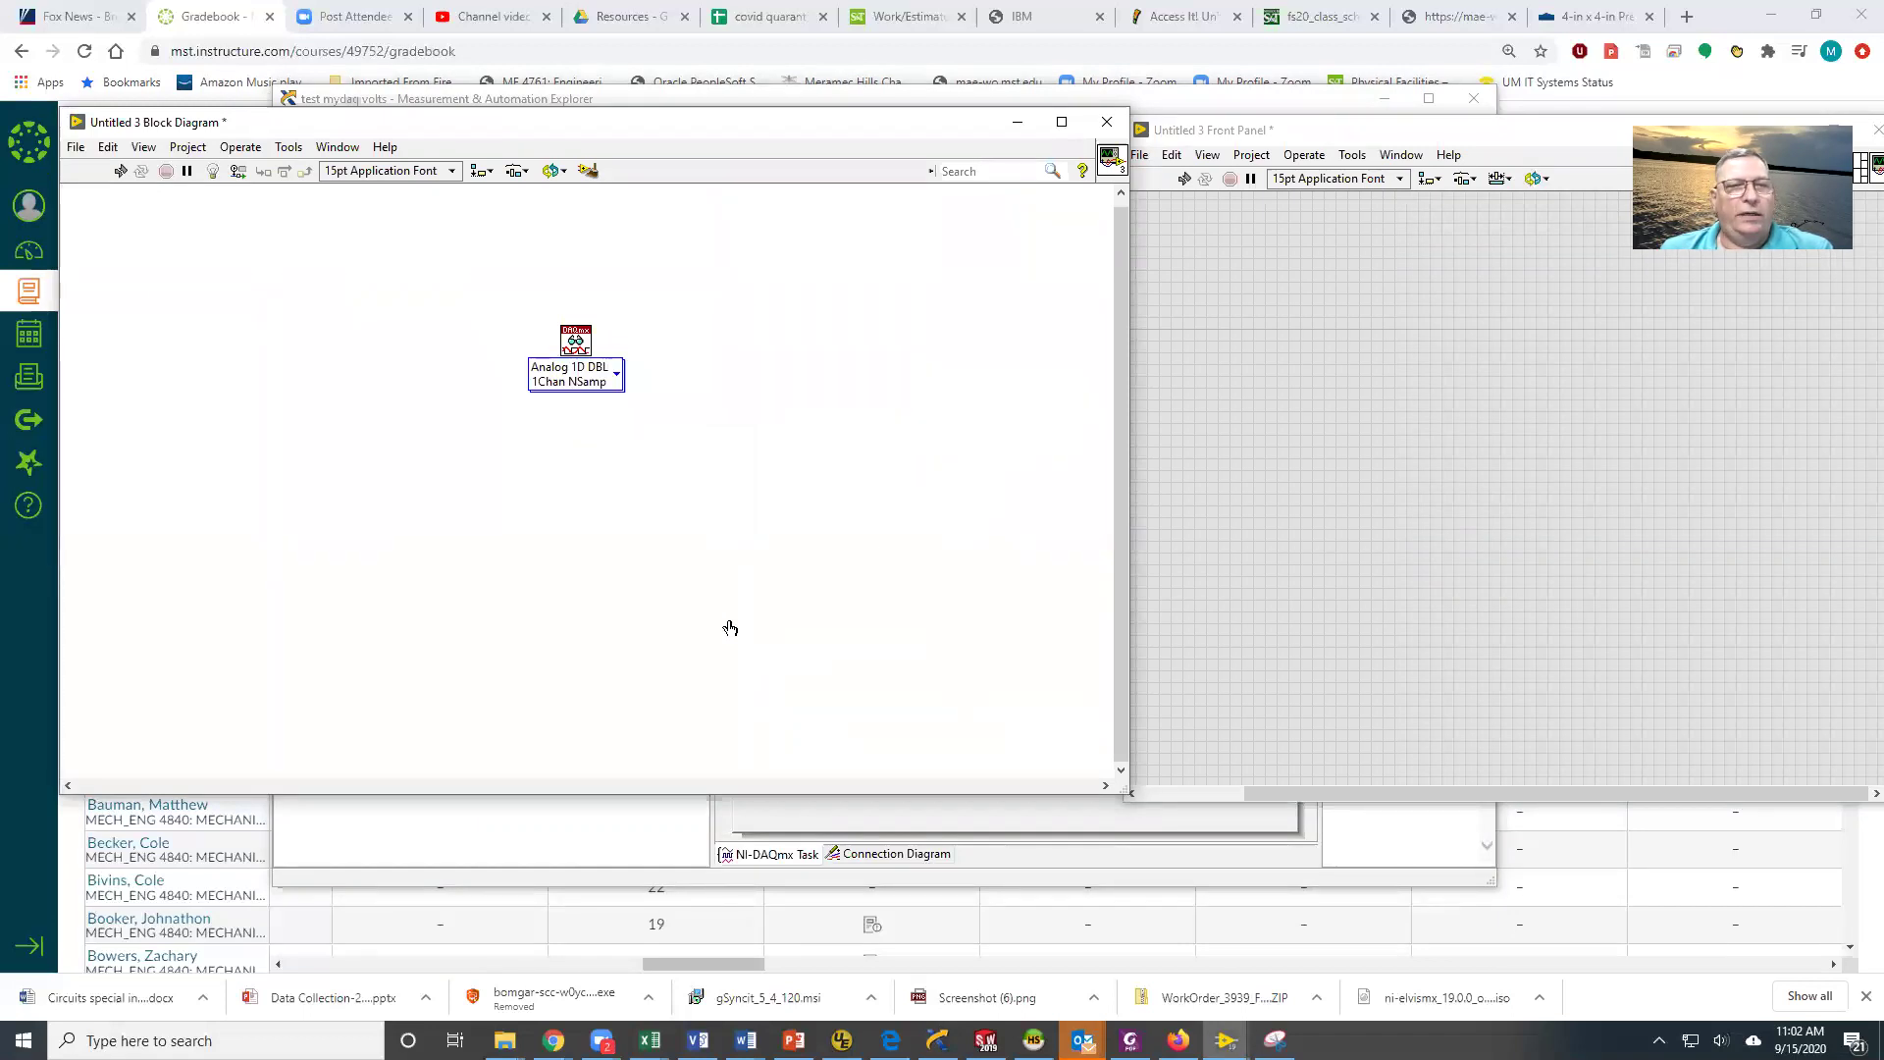
right_click(487, 499, "shift")
left_click(504, 549)
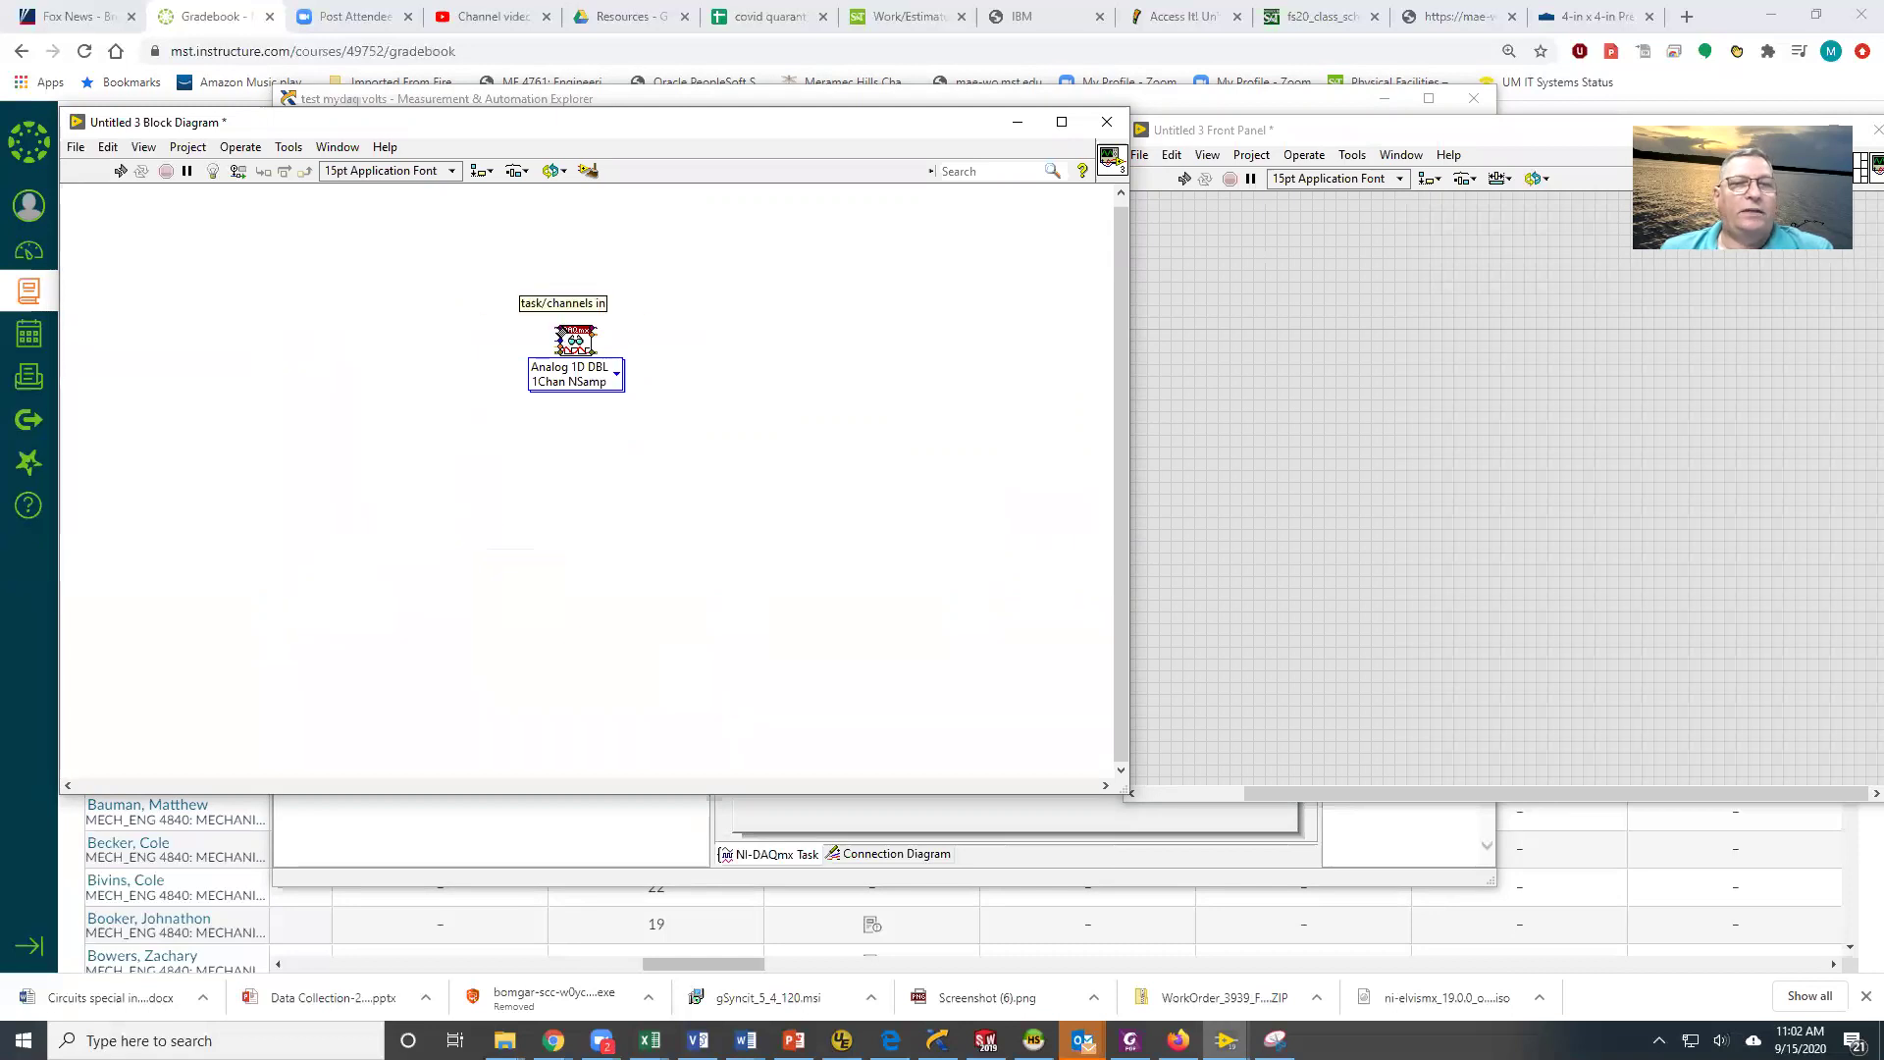
Create a task constant wired to DAQmx Read and set it to test mydaq volts.
right_click(560, 330)
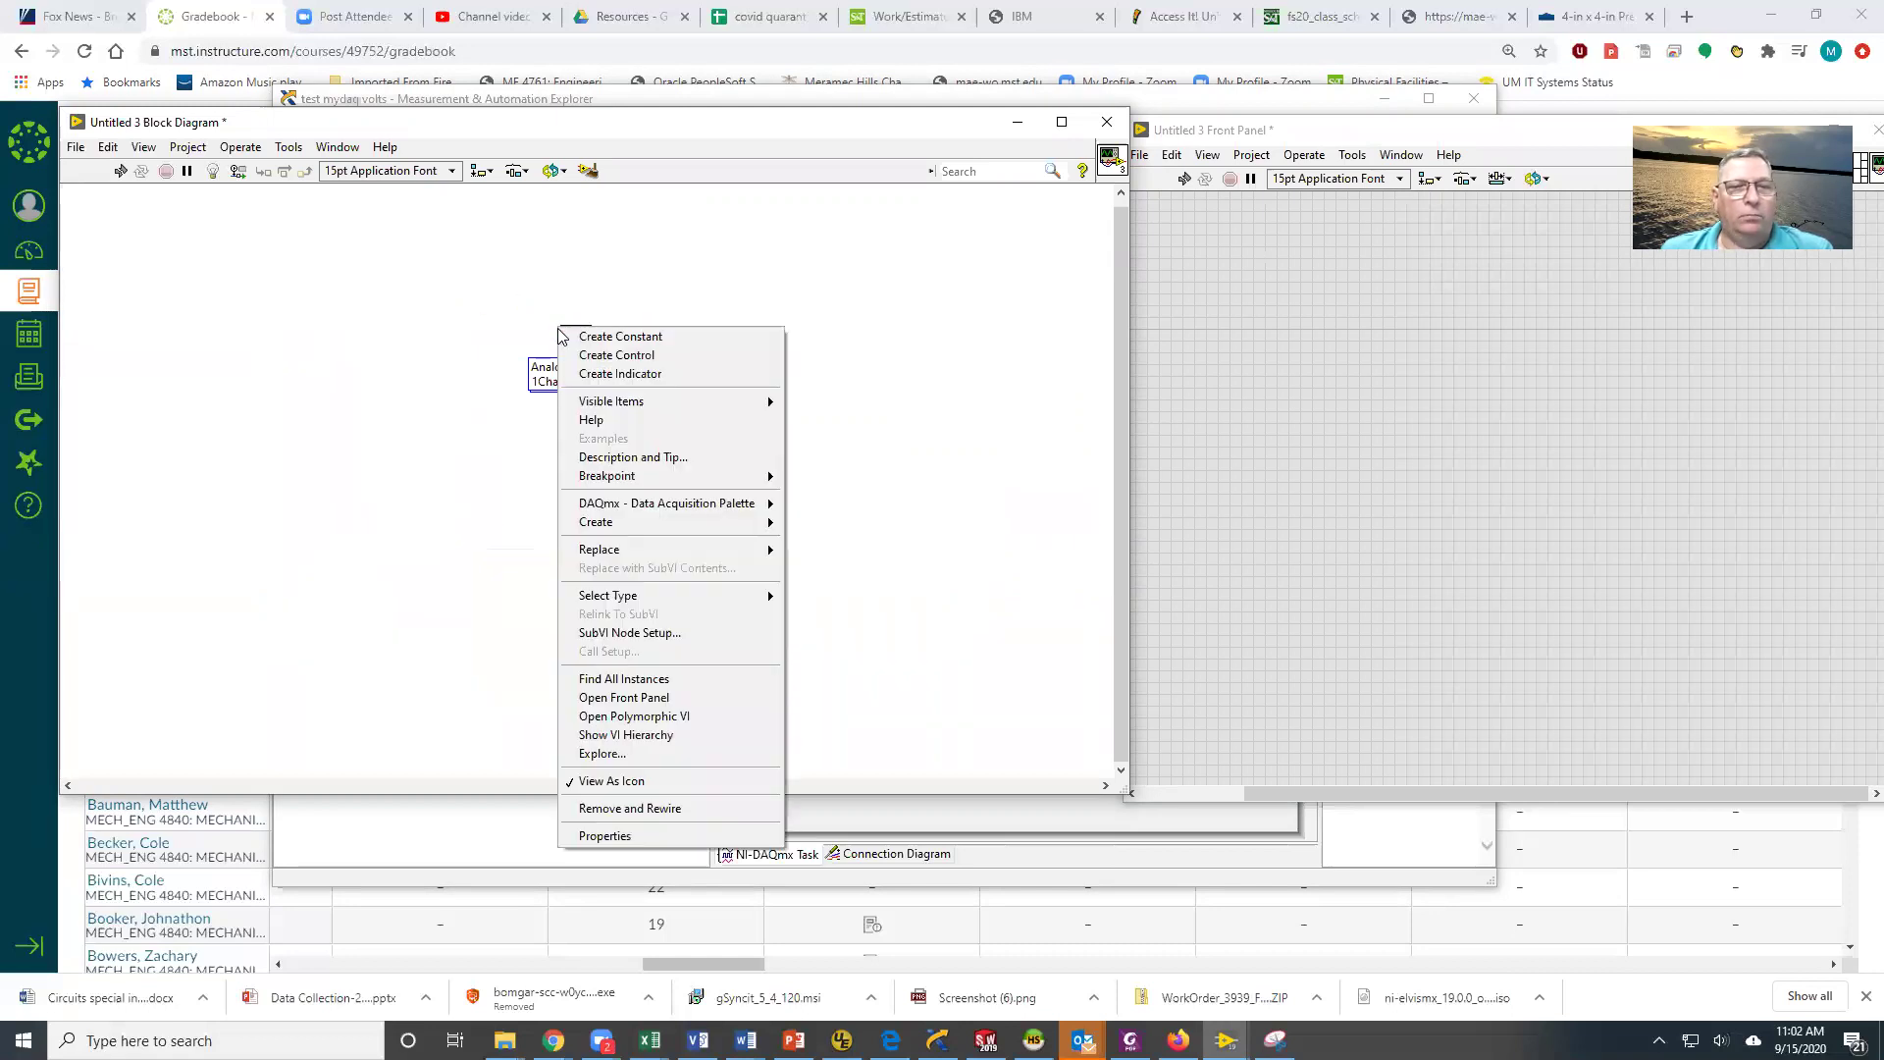
mouse_move(682, 524)
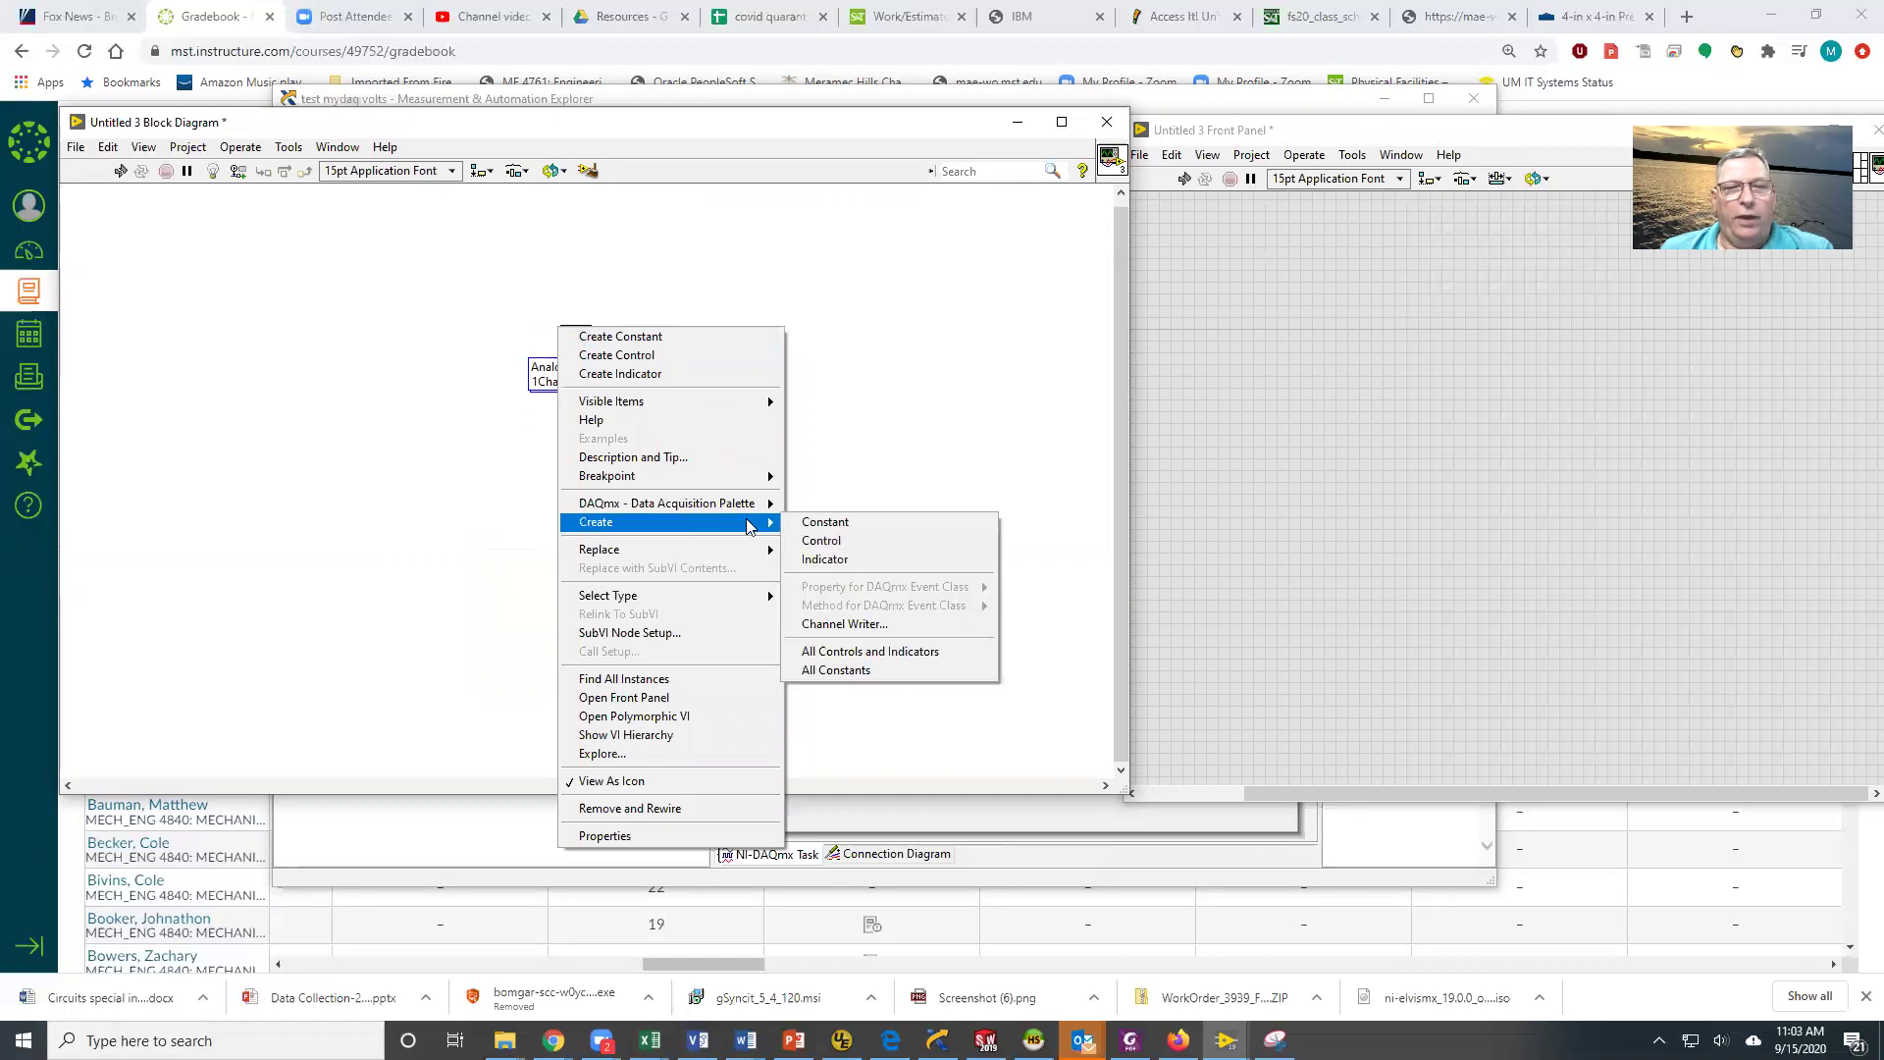
left_click(814, 522)
right_click(579, 528, "shift")
left_click(584, 546)
left_click(546, 315)
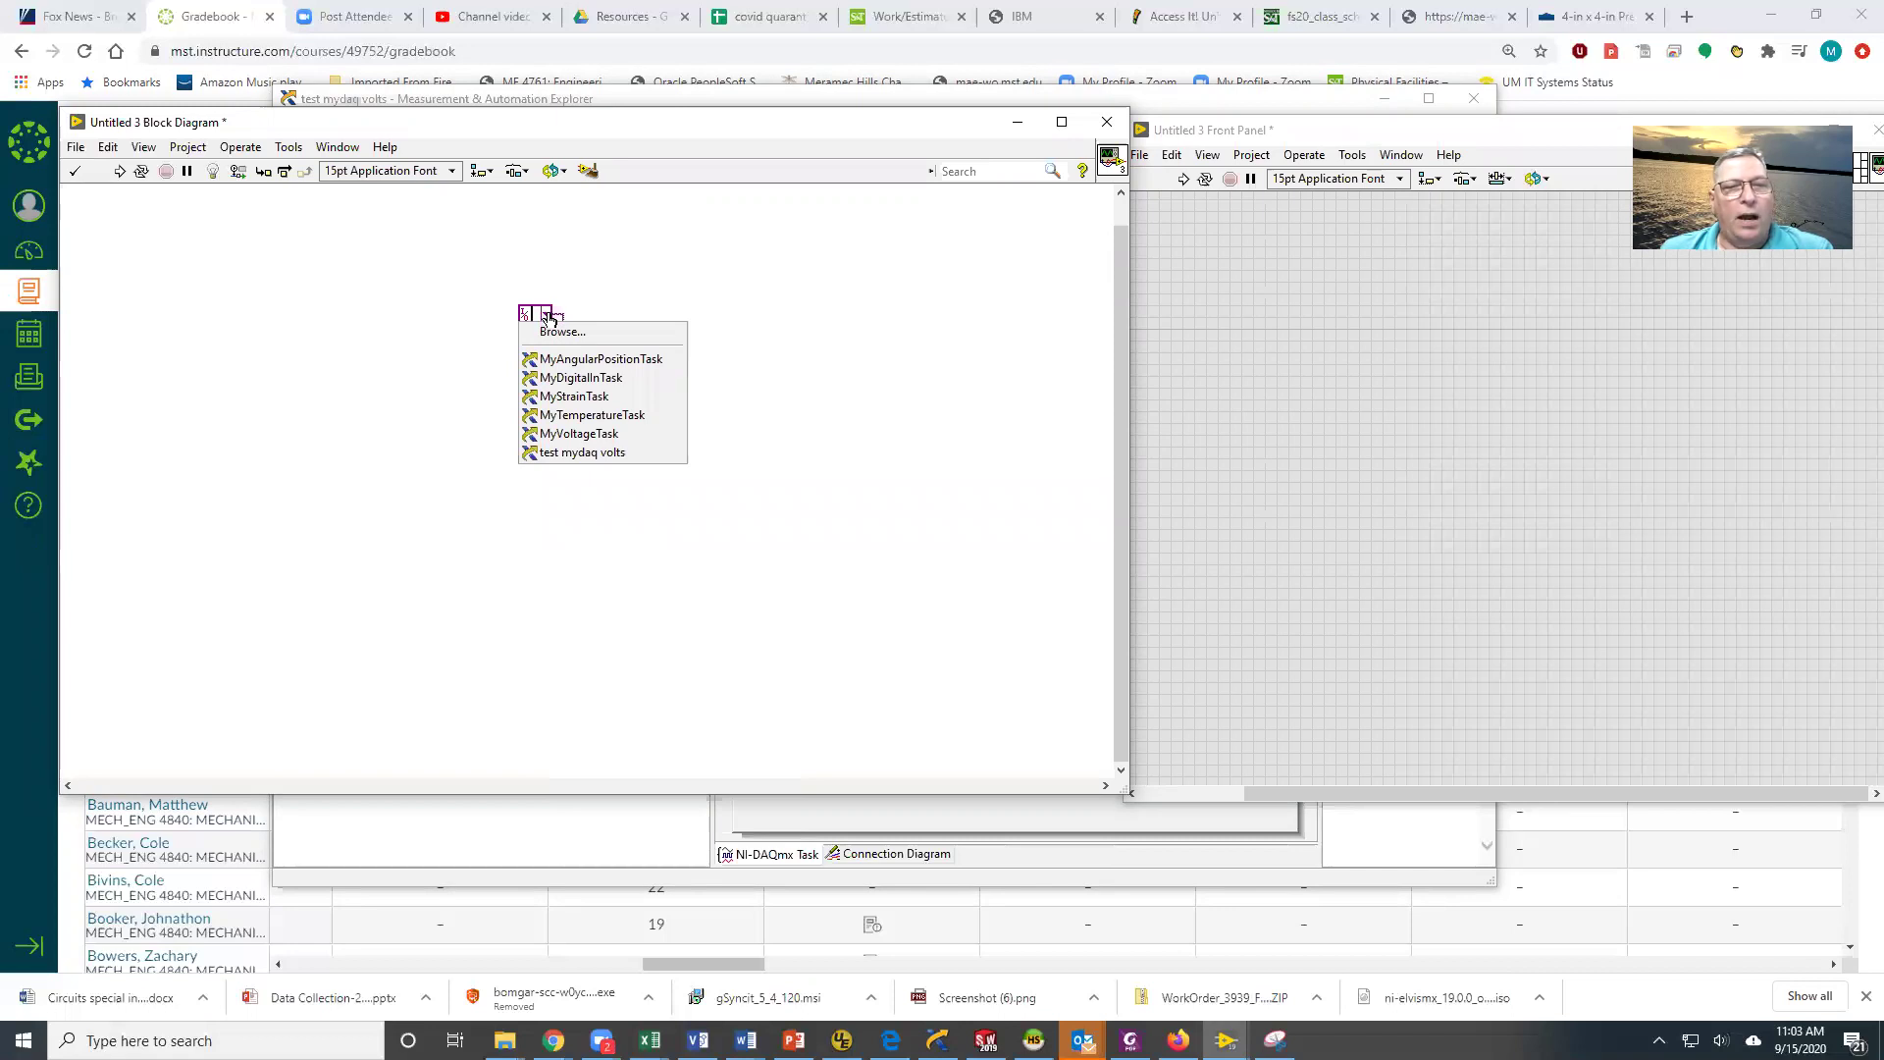
left_click(589, 454)
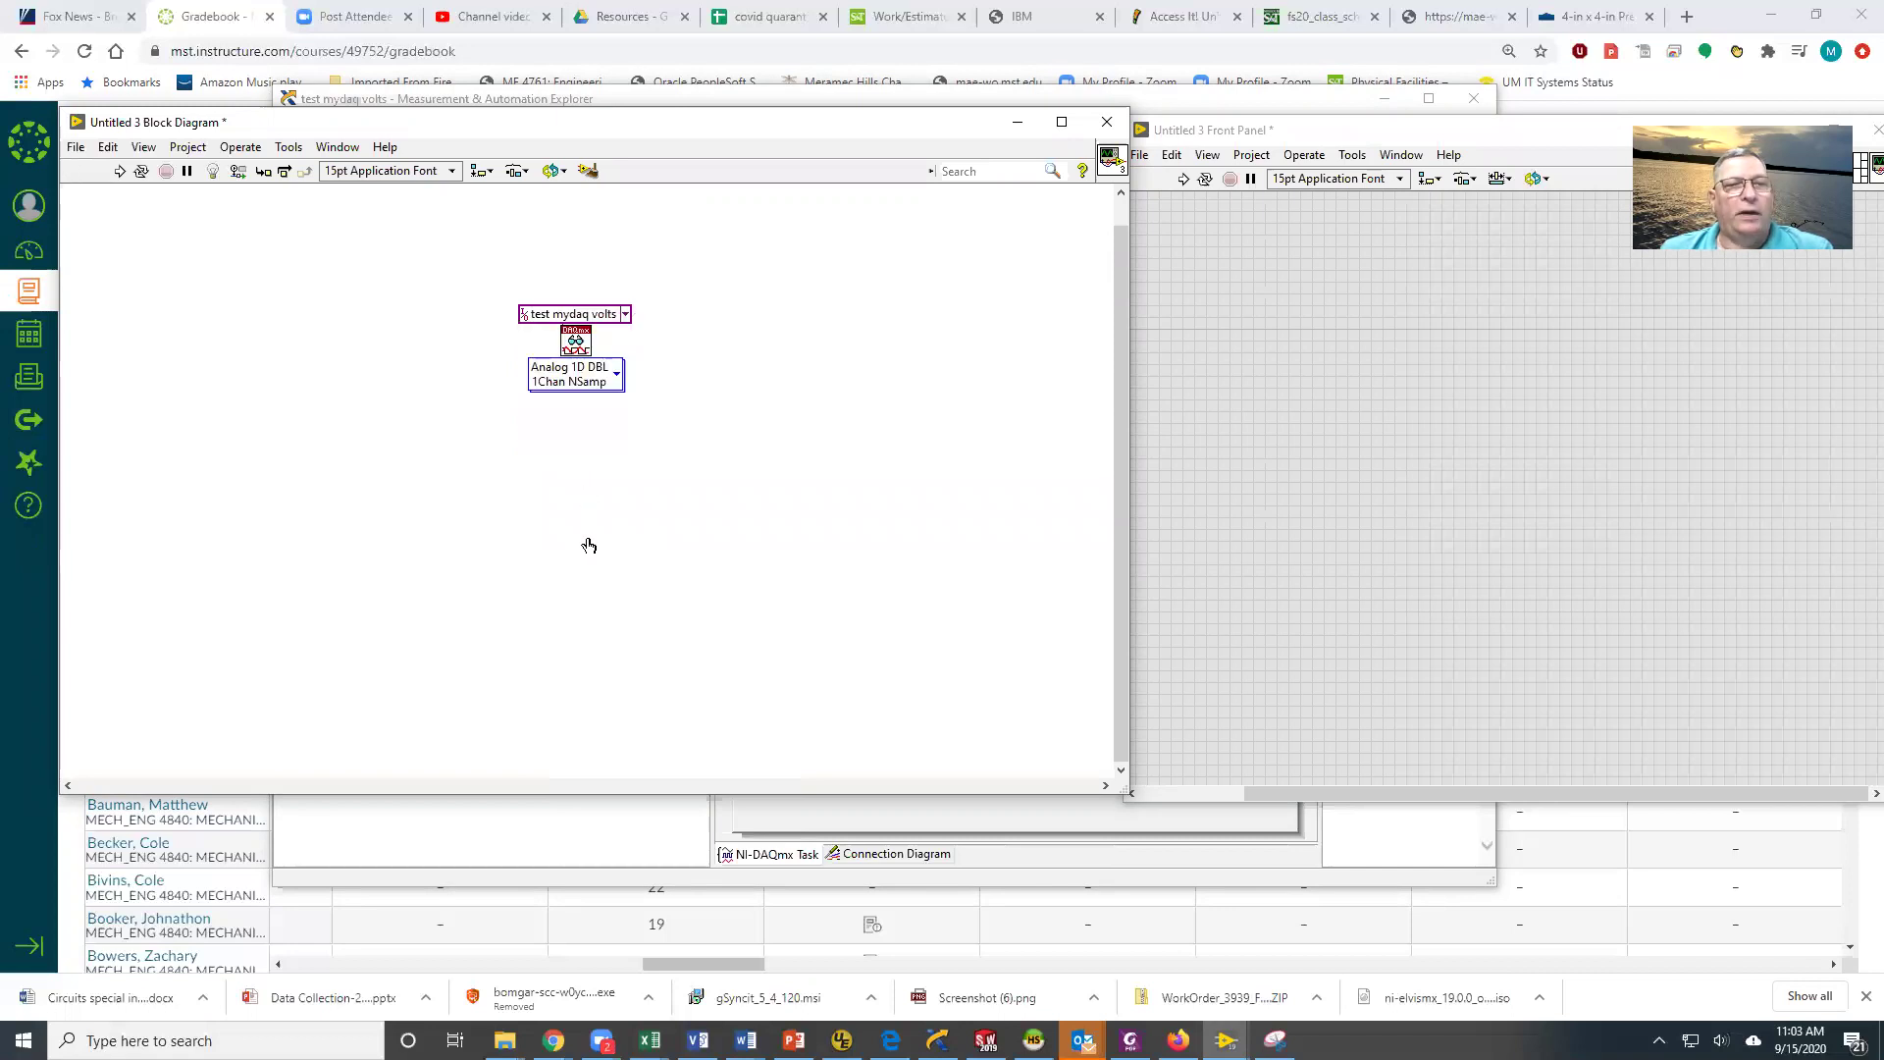
Move the task constant left of the read node, straighten its wire, and return to MAX.
right_click(622, 508, "shift")
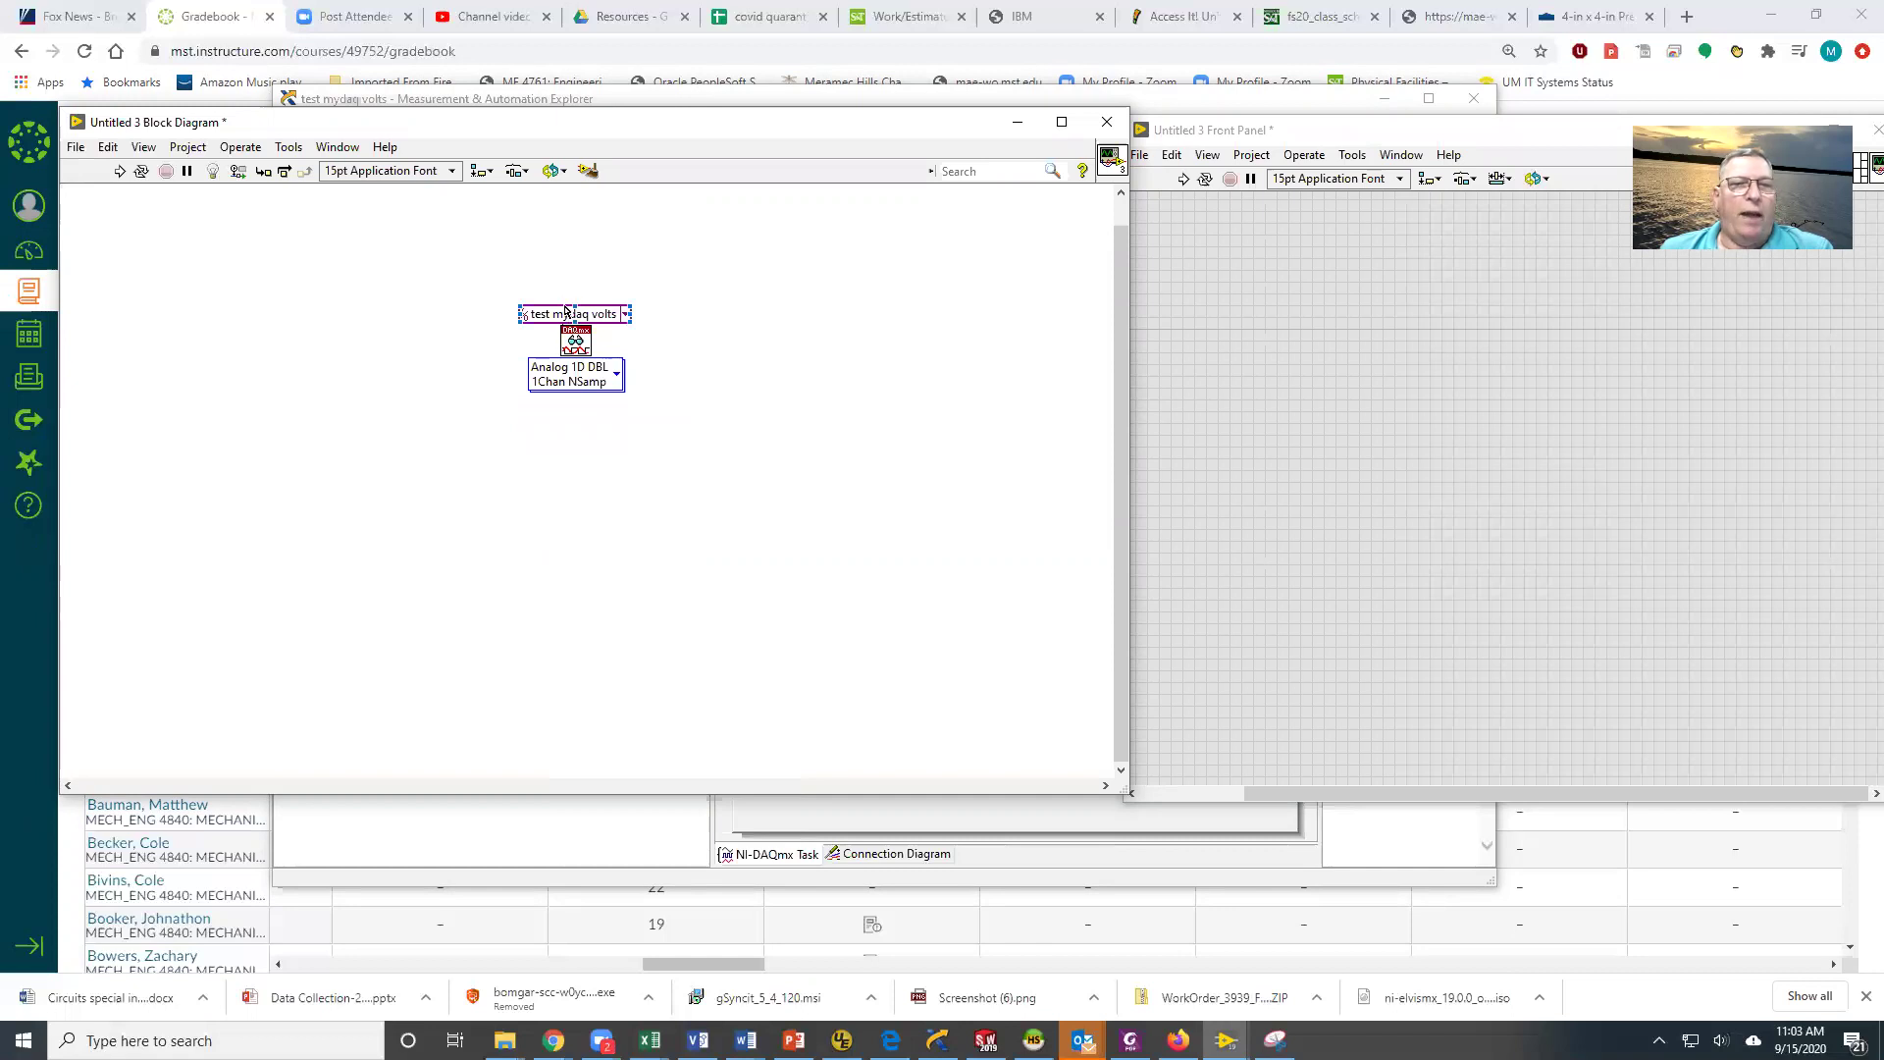
left_click_drag(558, 316, 413, 314)
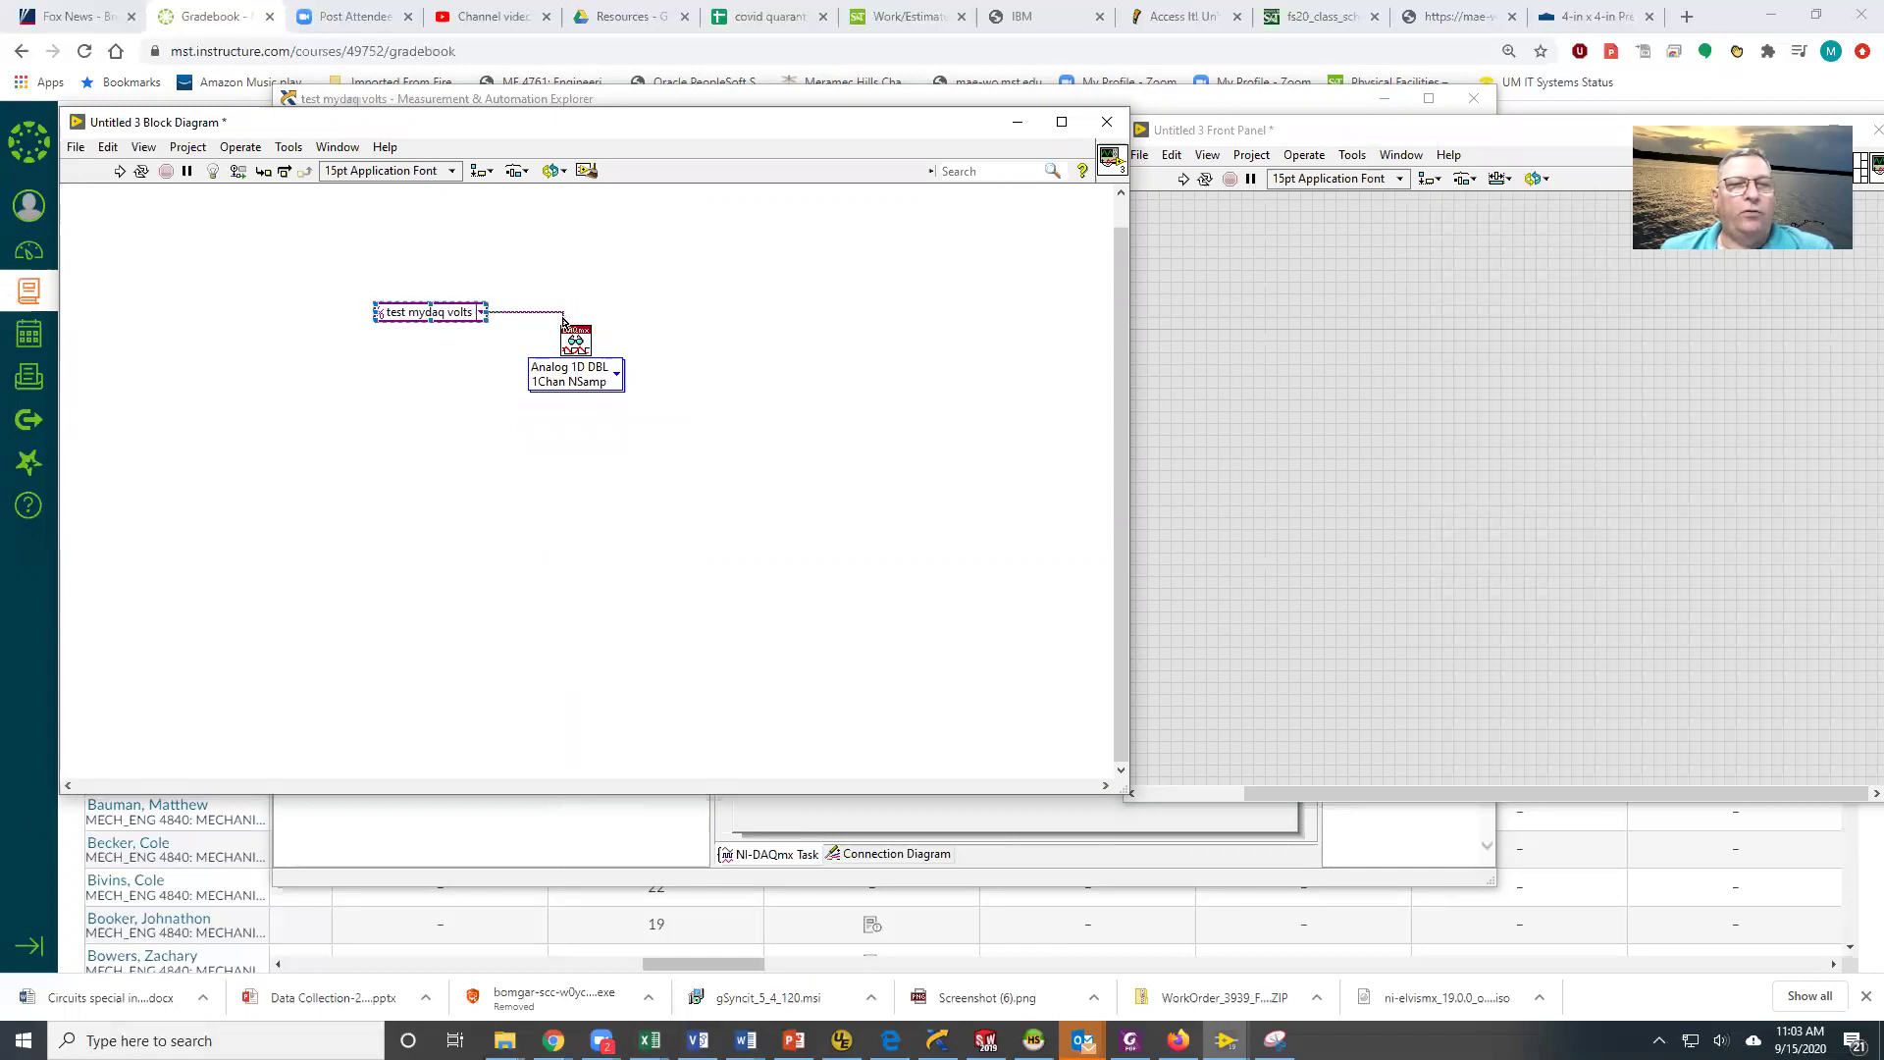
left_click_drag(565, 316, 518, 319)
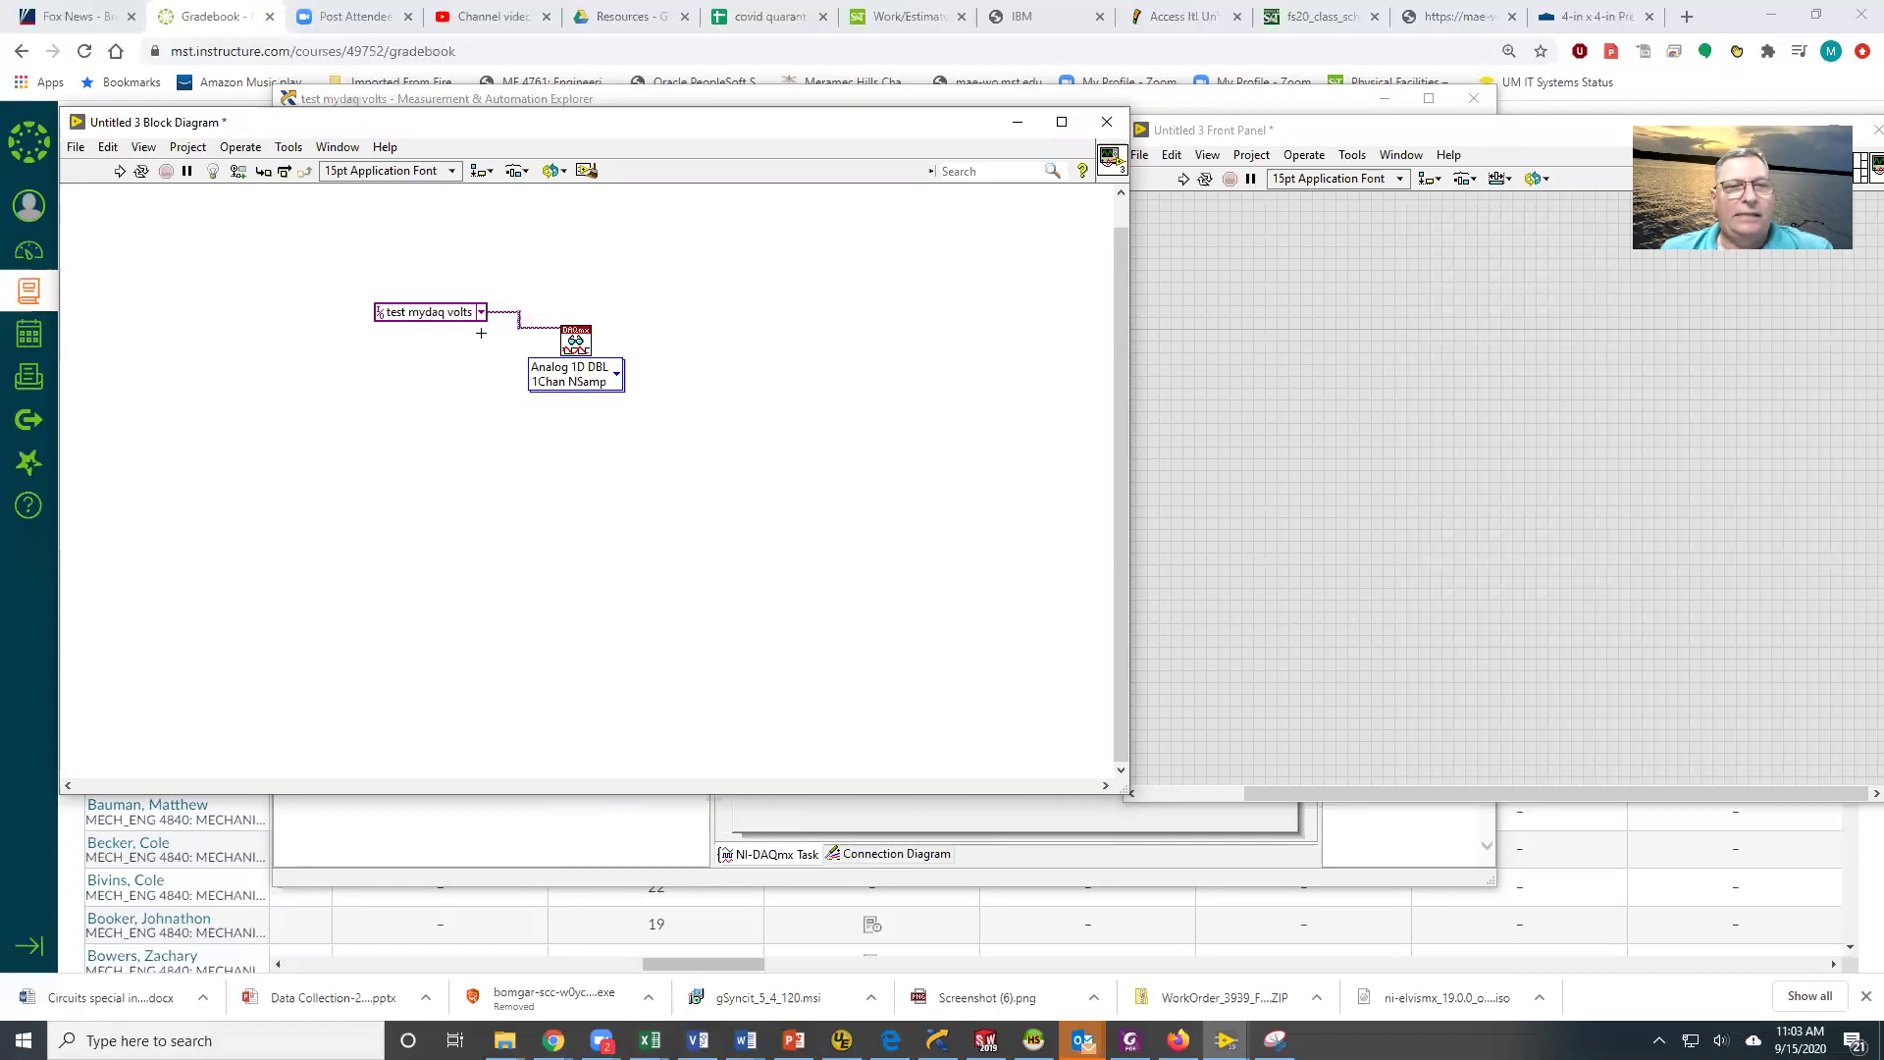
left_click(917, 821)
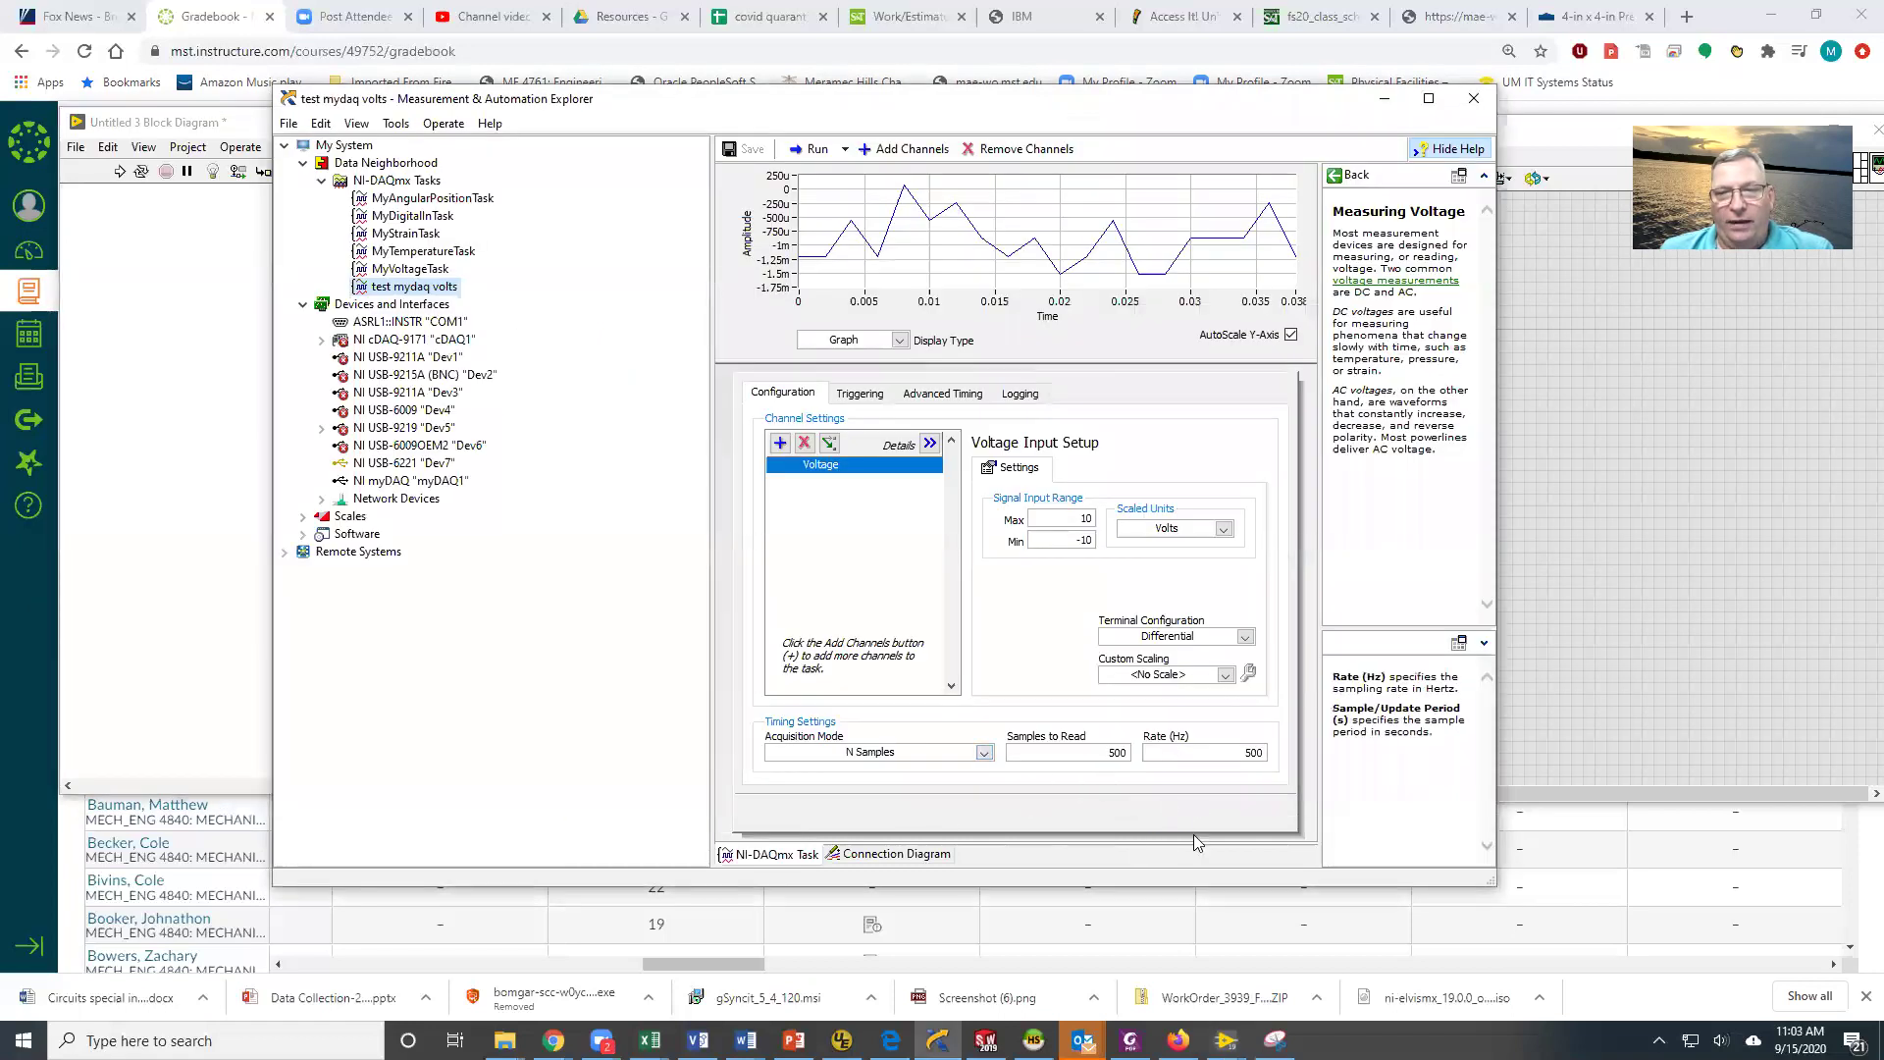
Place a Waveform Chart on the front panel and wire DAQmx Read's data output to its terminal.
left_click(202, 496)
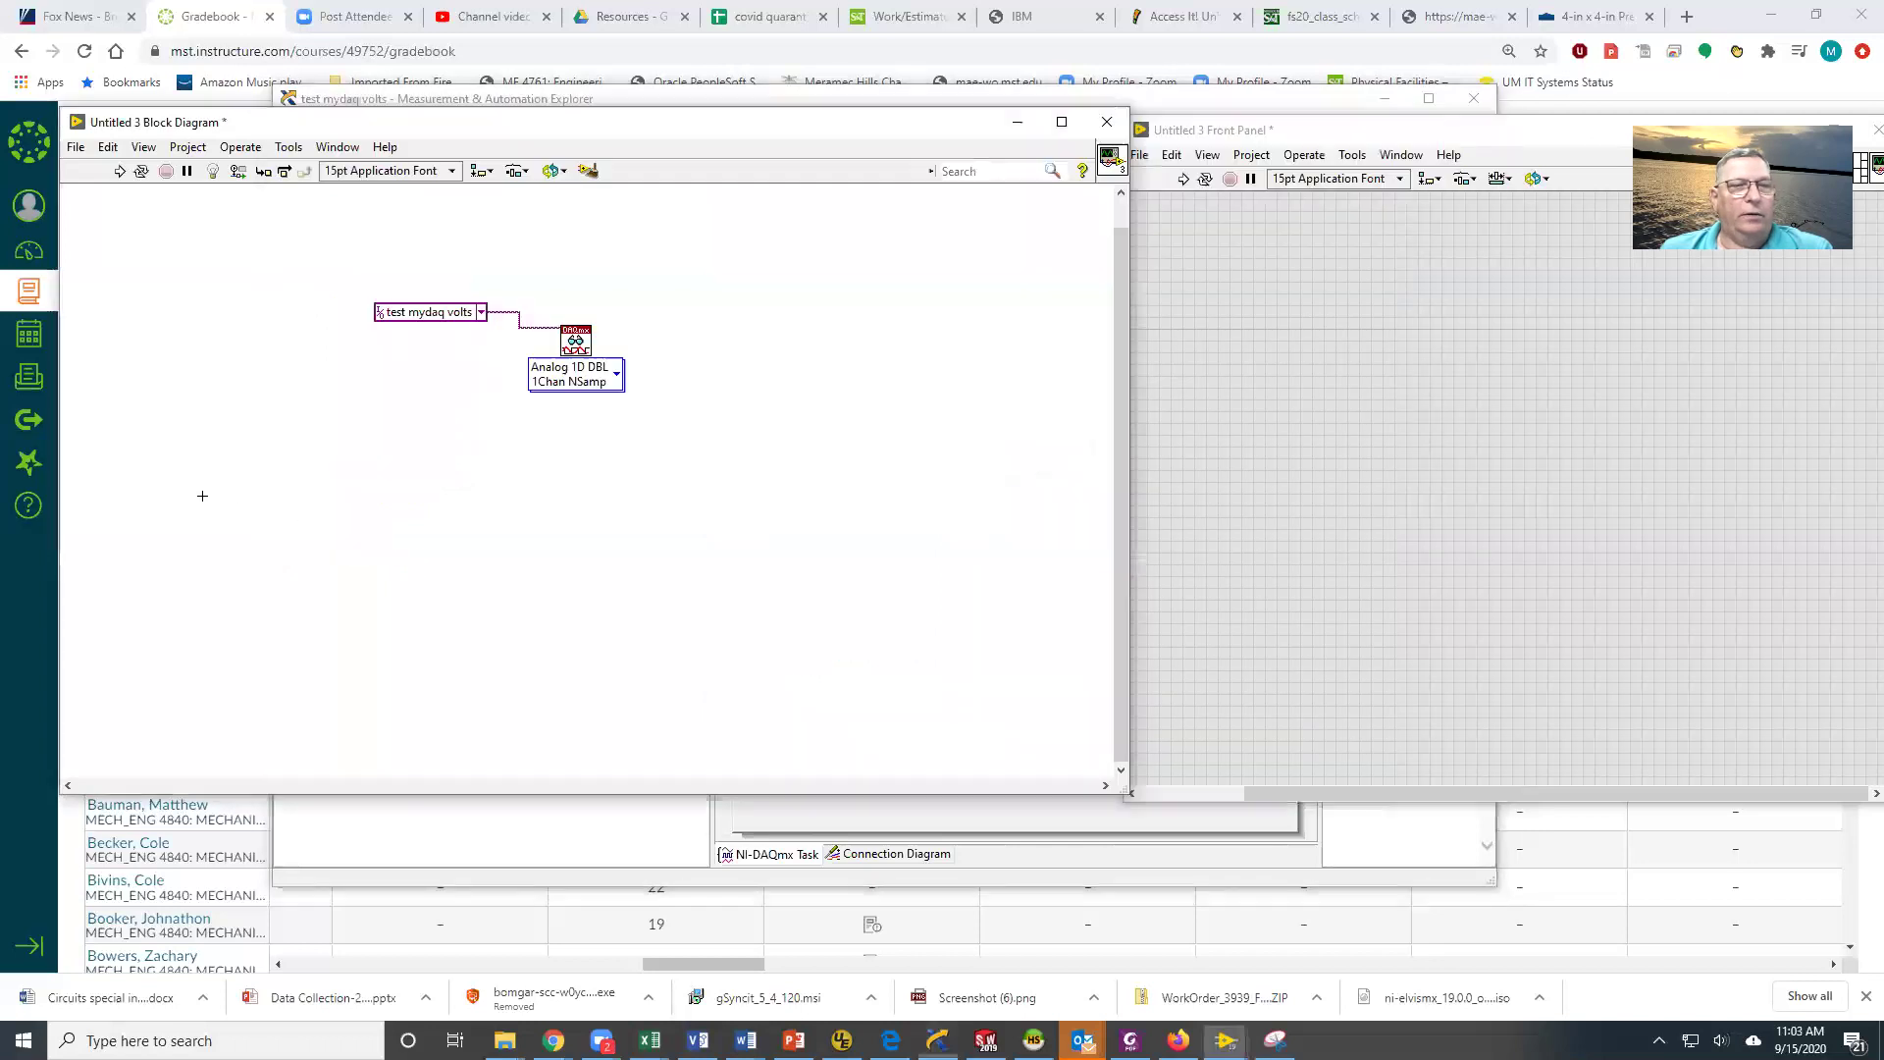
right_click(1266, 482)
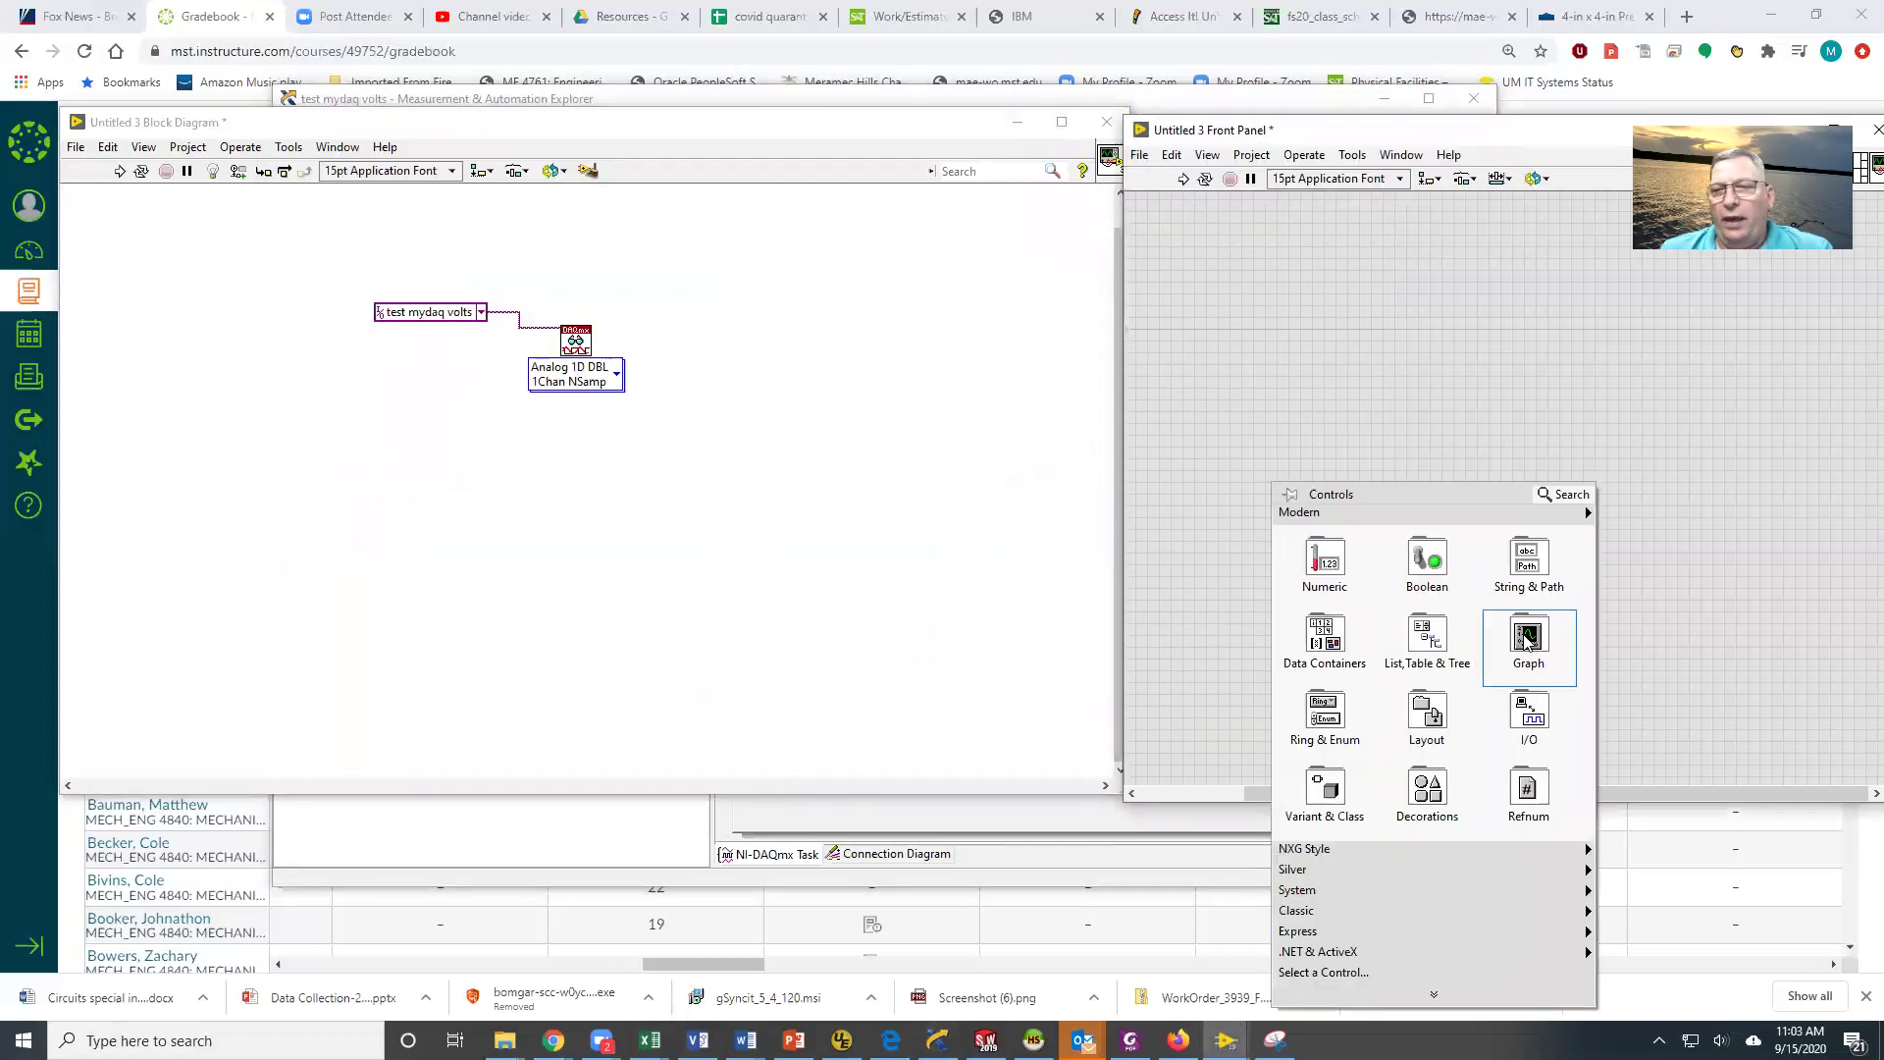
mouse_move(1526, 640)
left_click(1128, 721)
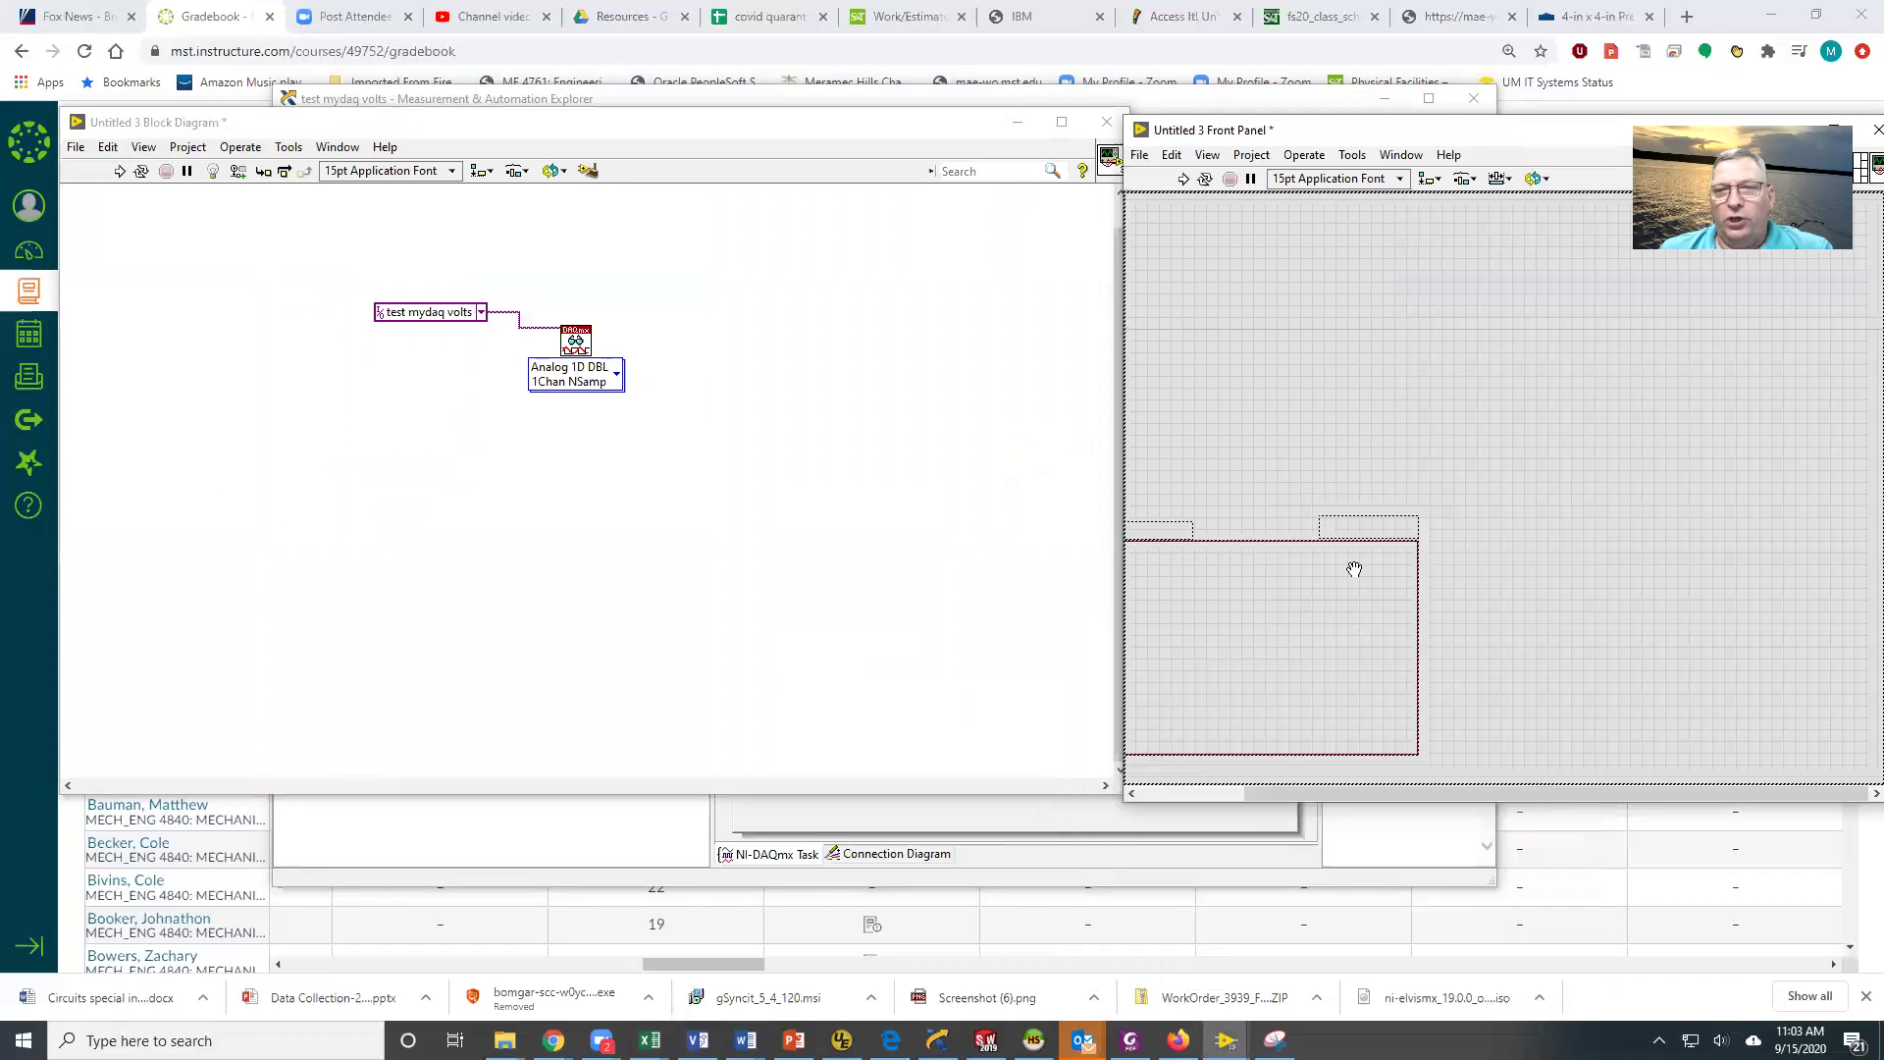
left_click(1422, 487)
left_click_drag(366, 489, 801, 403)
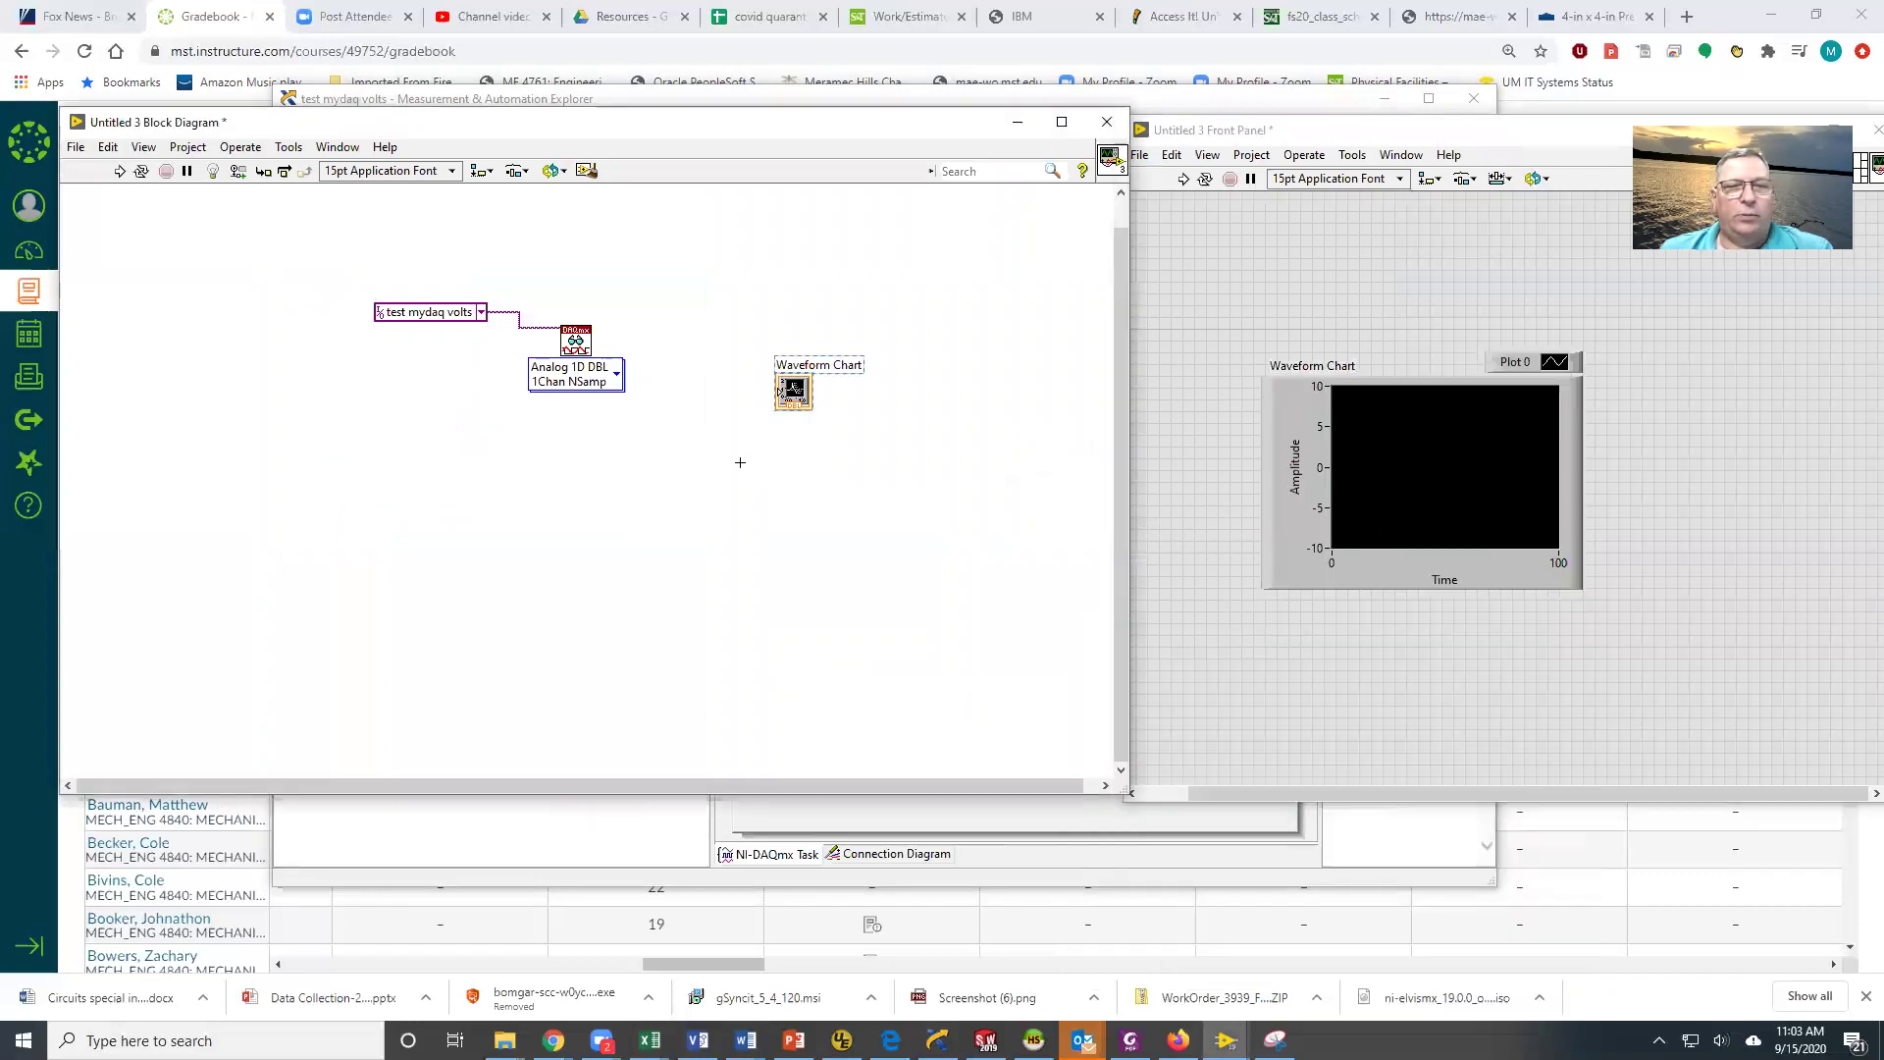
left_click(780, 392)
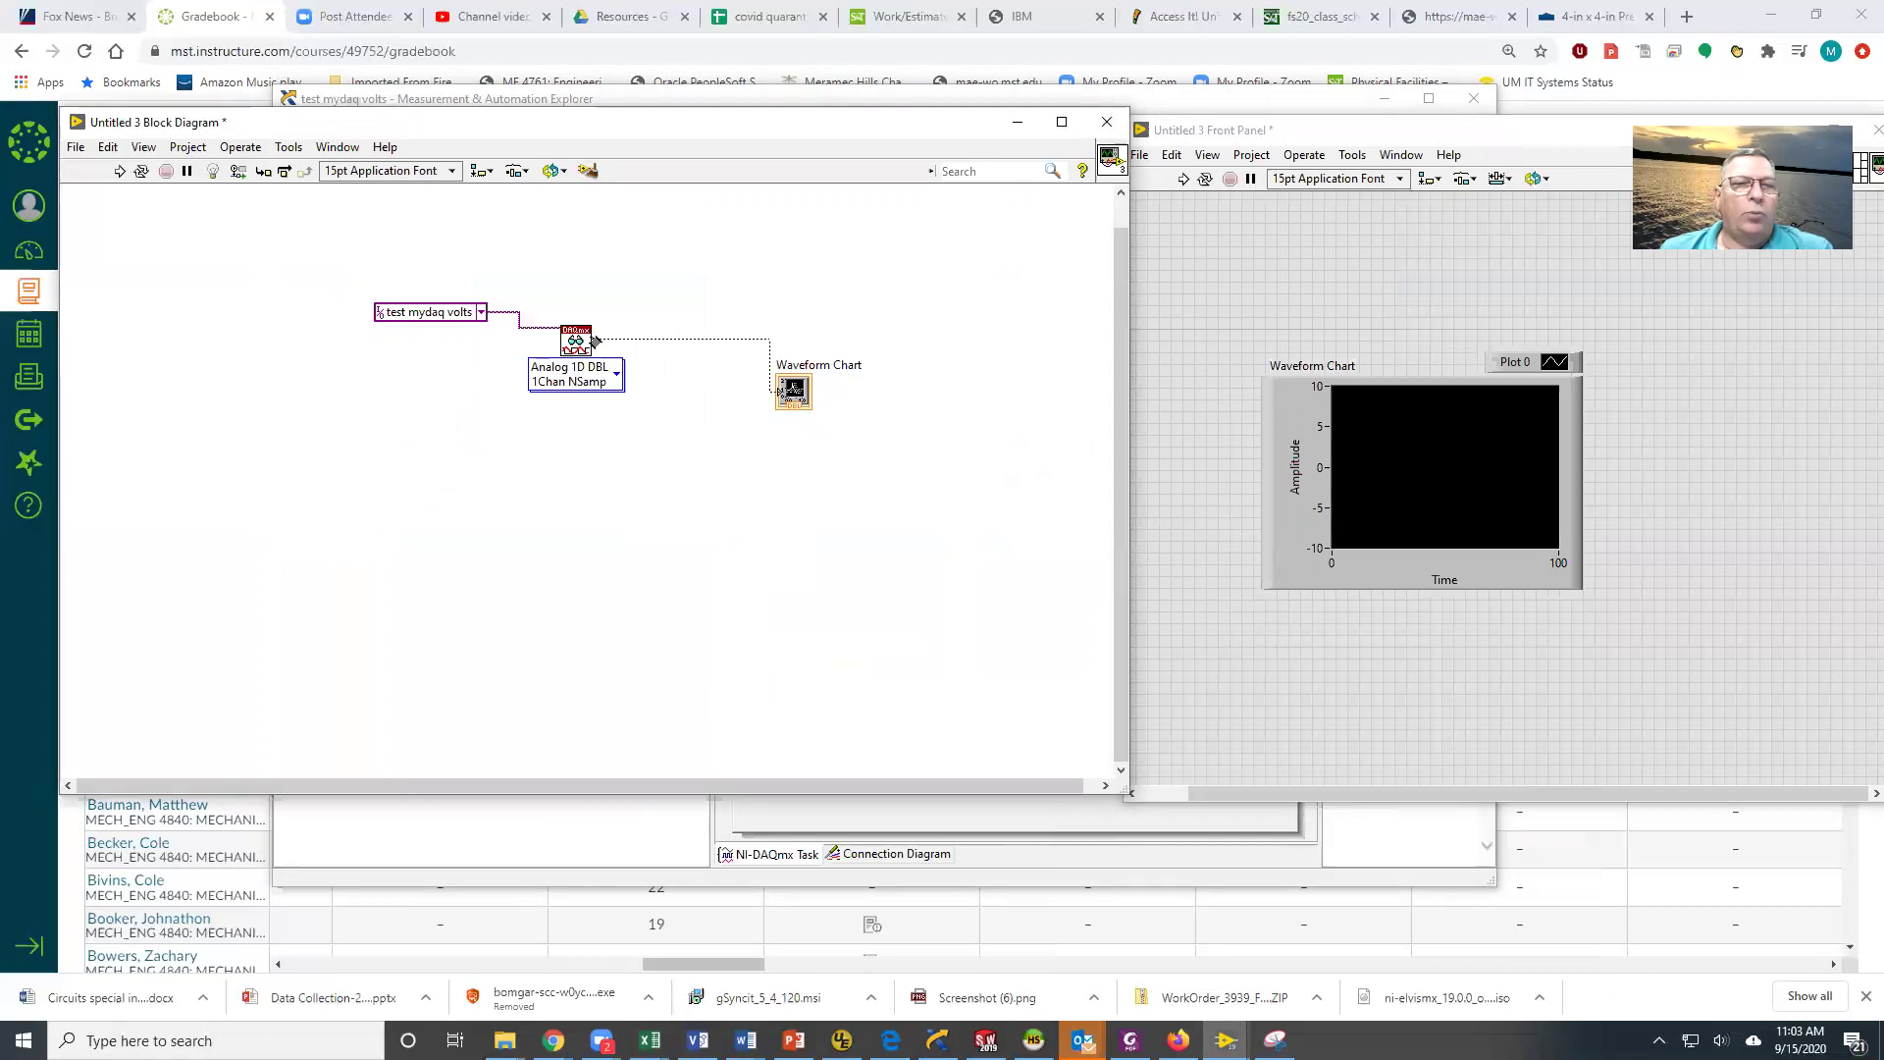
left_click(594, 342)
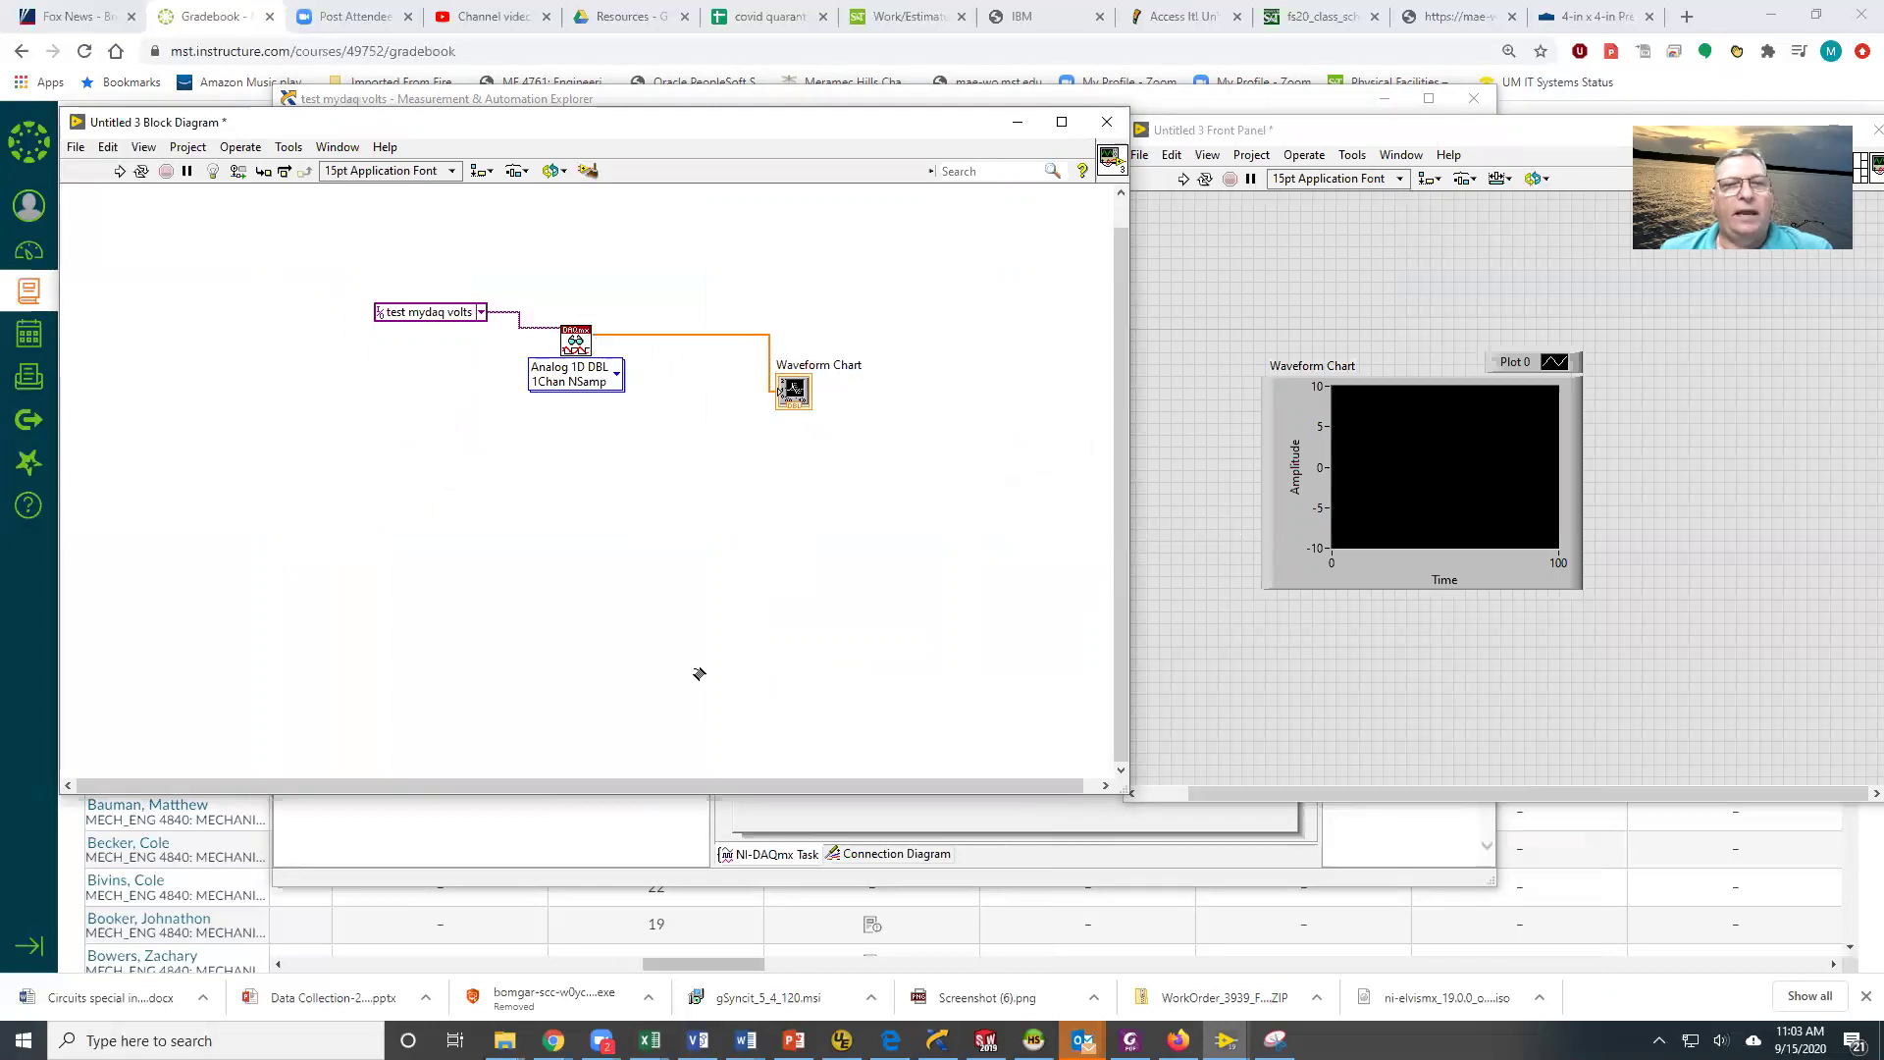
Run the VI to plot the voltage, then set the chart's time axis from 0 to 1000.
left_click(120, 171)
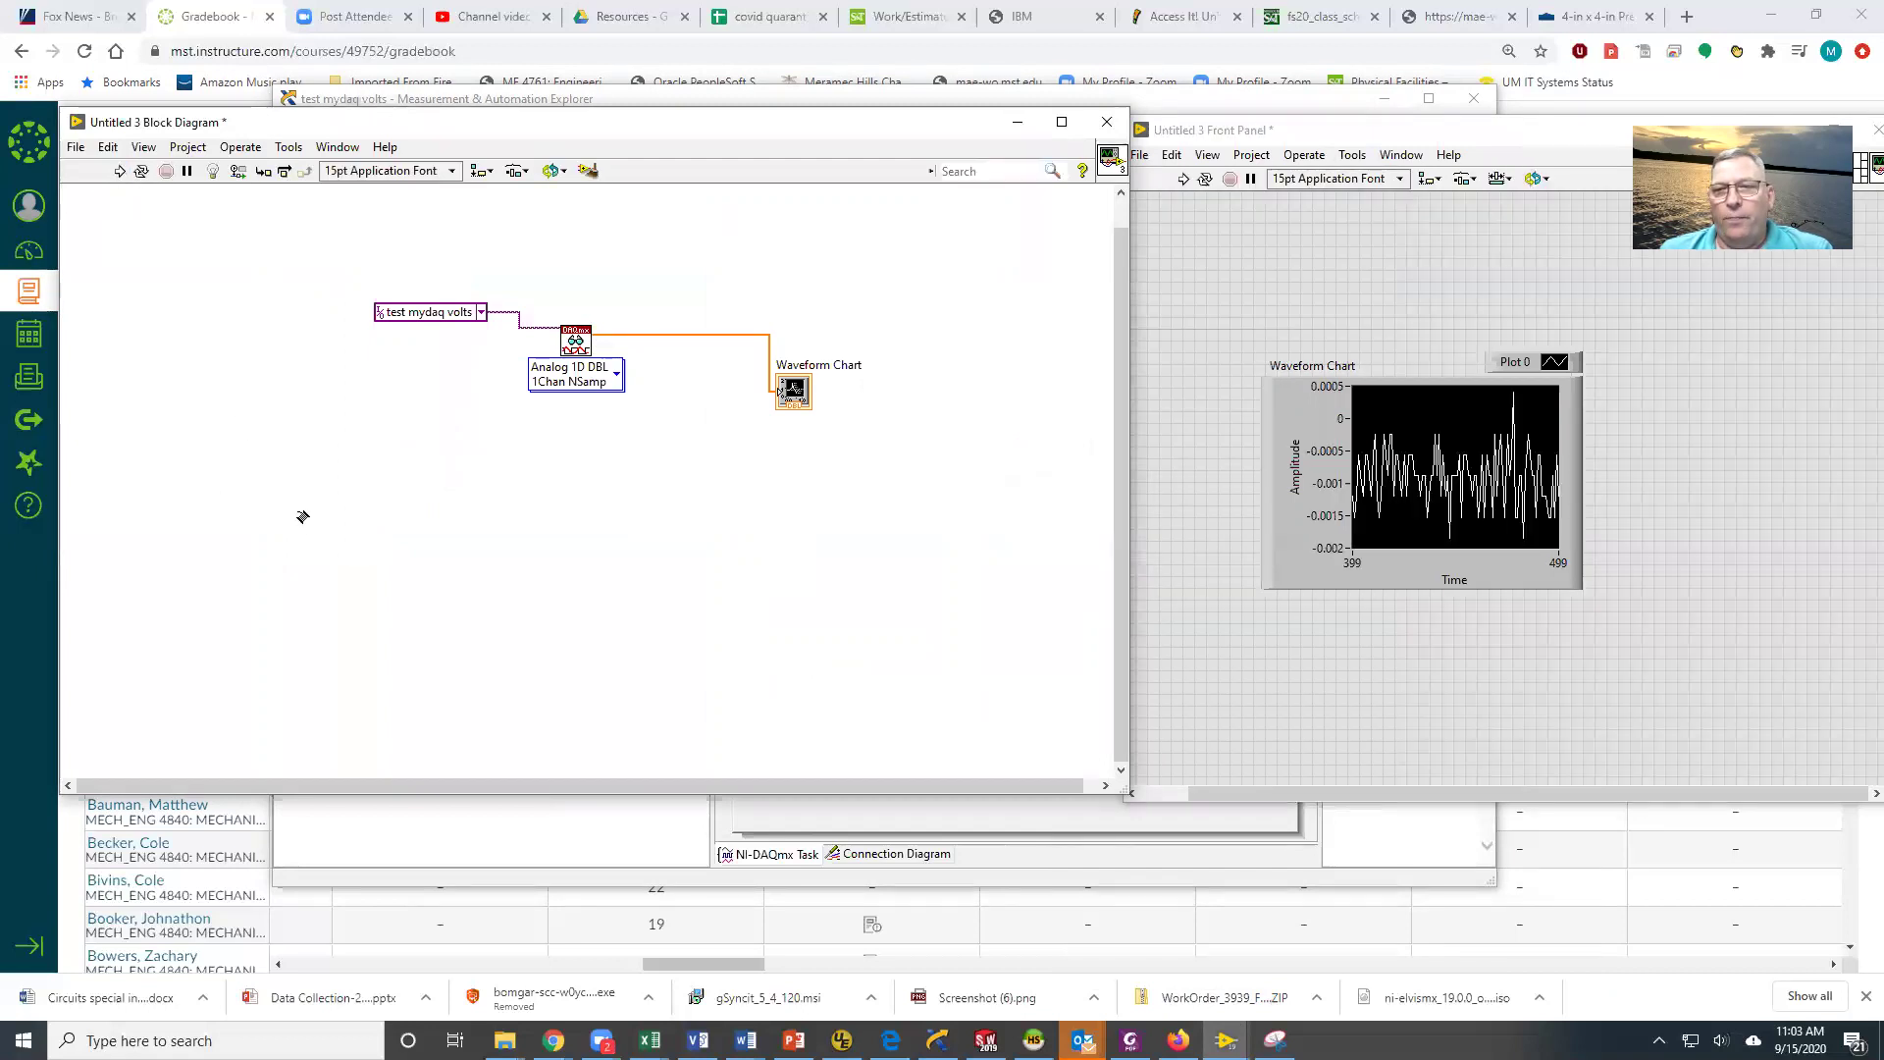
right_click(1415, 677)
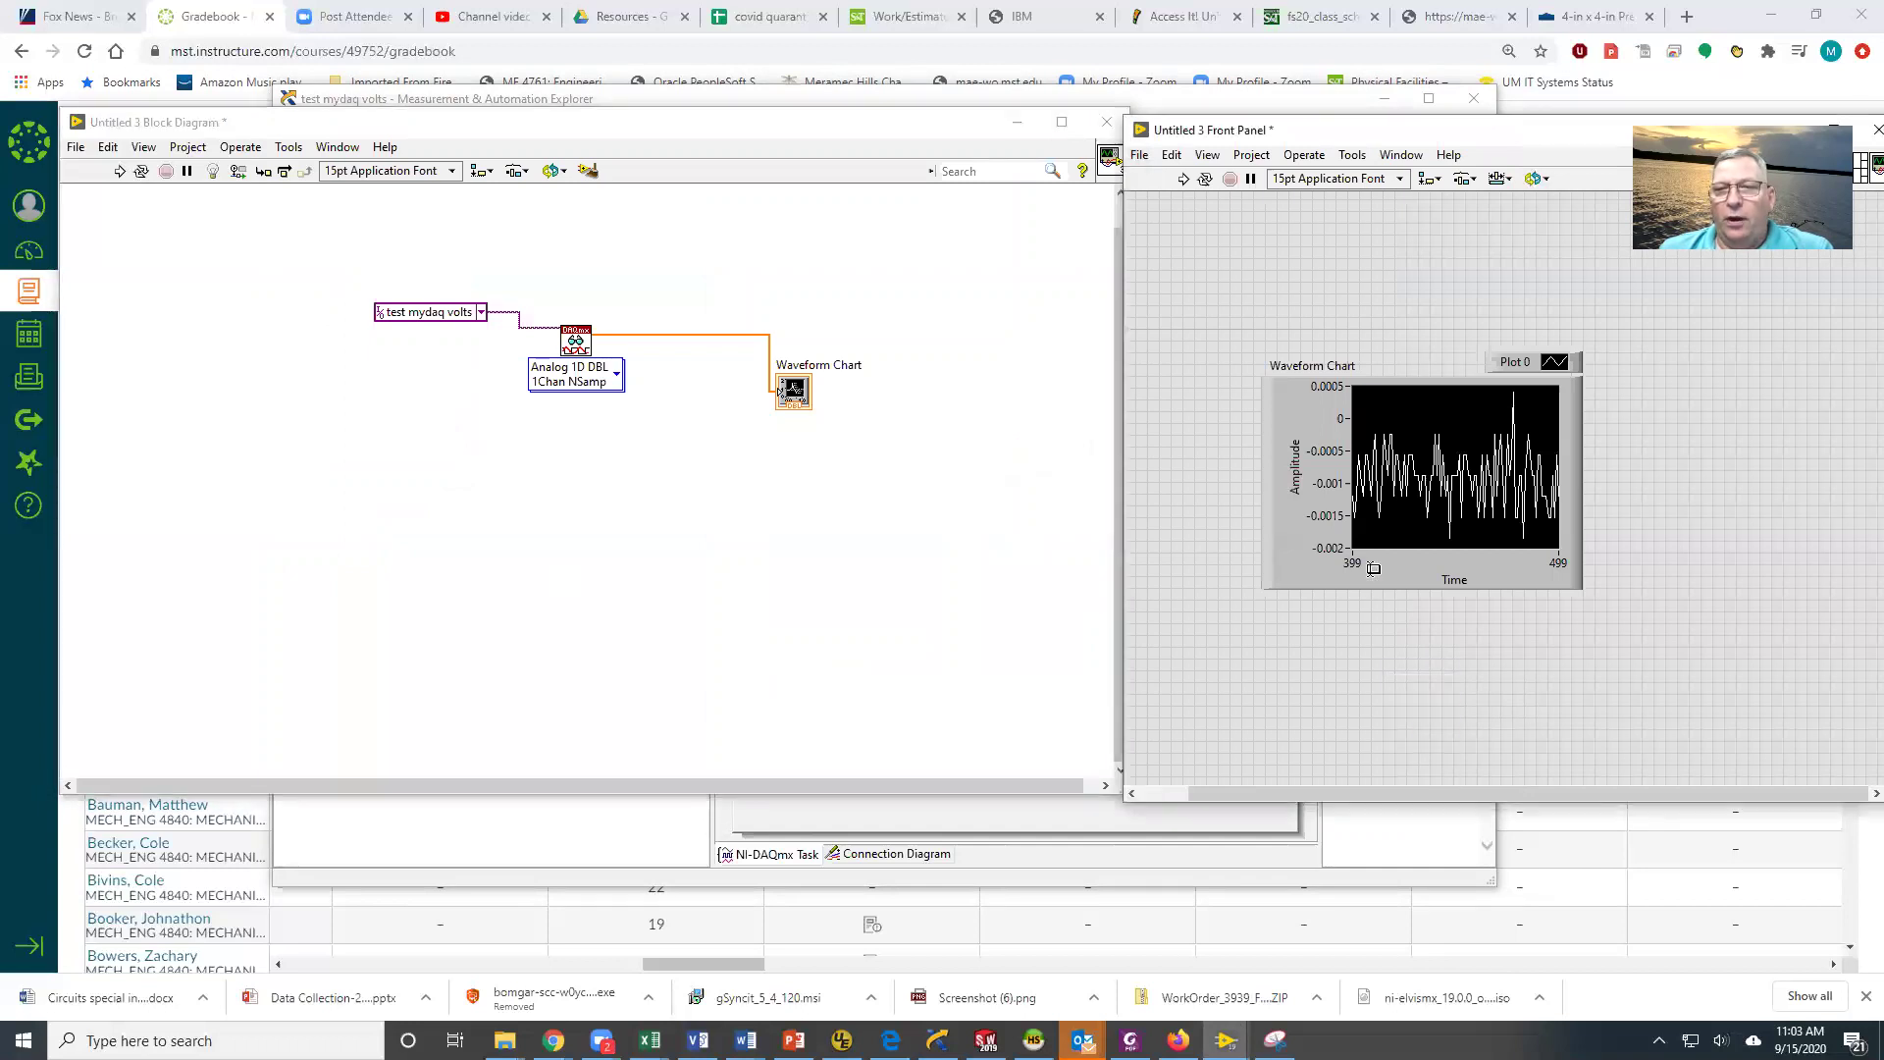
double_click(1359, 560)
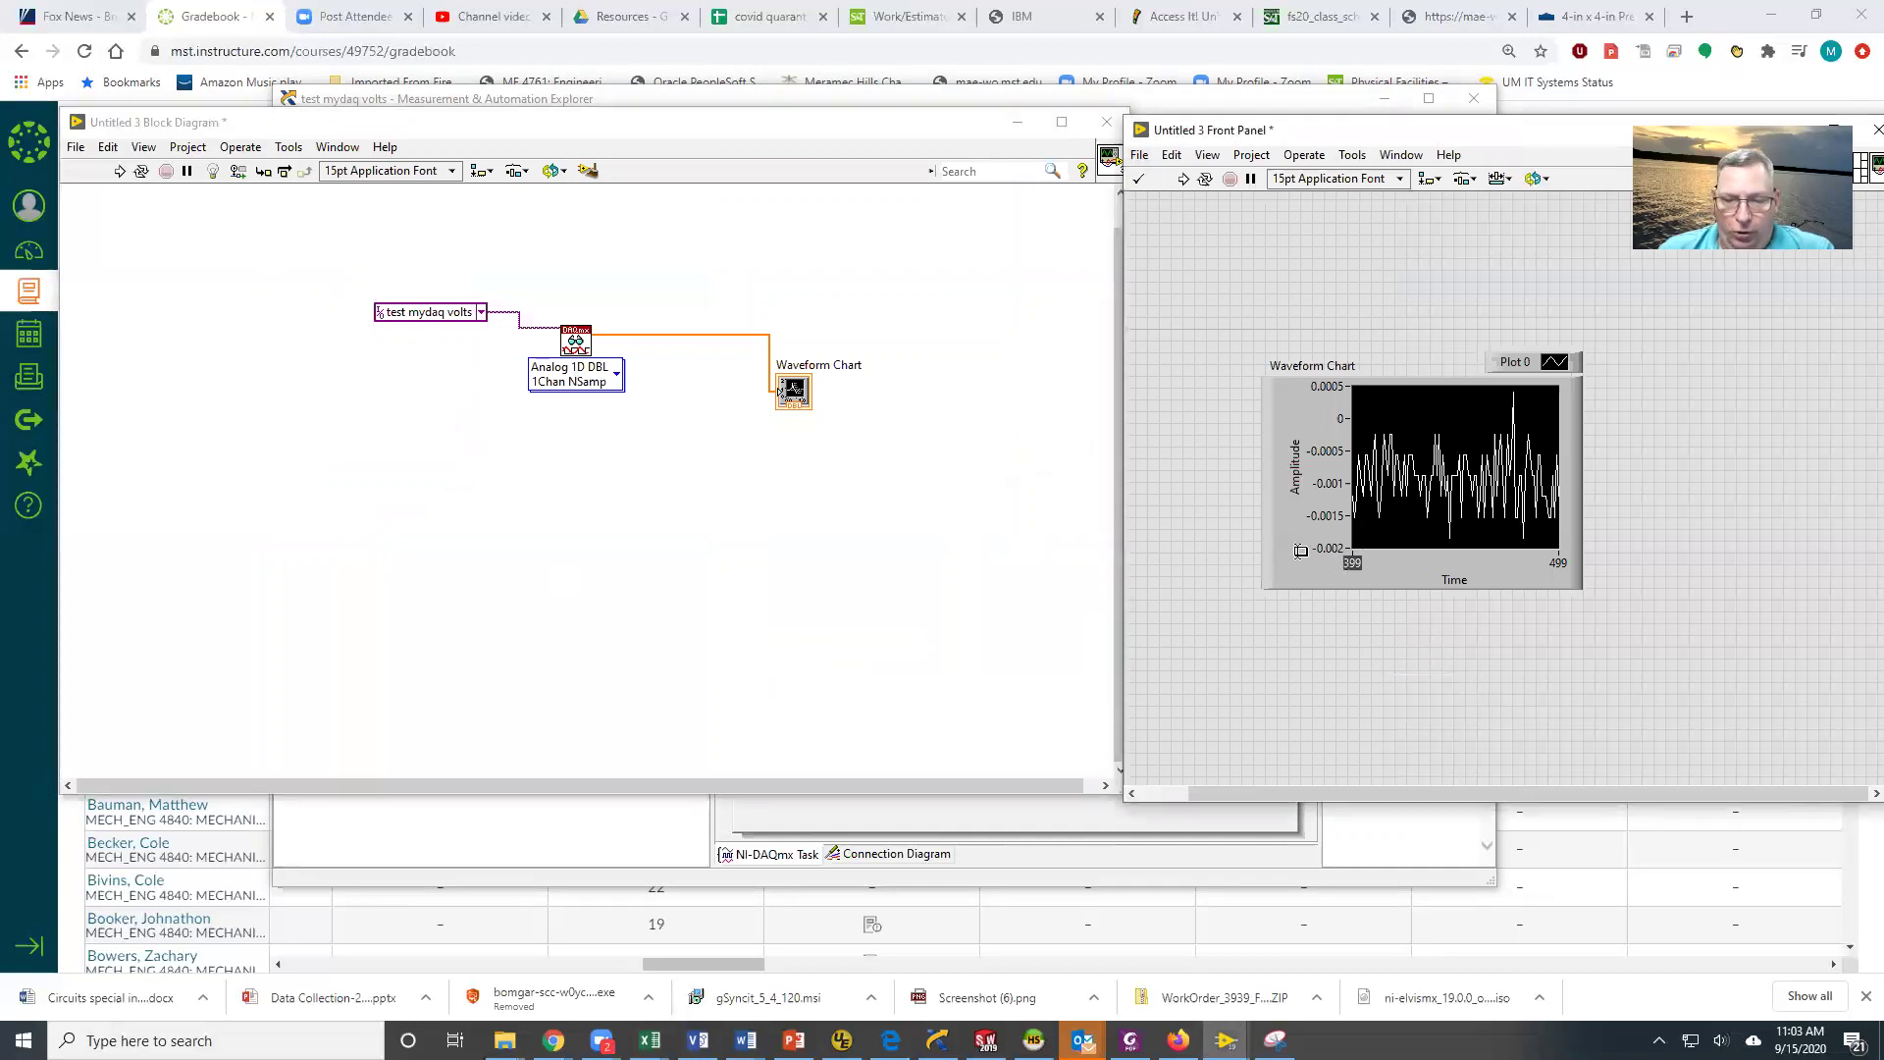
type("0")
left_click(1559, 561)
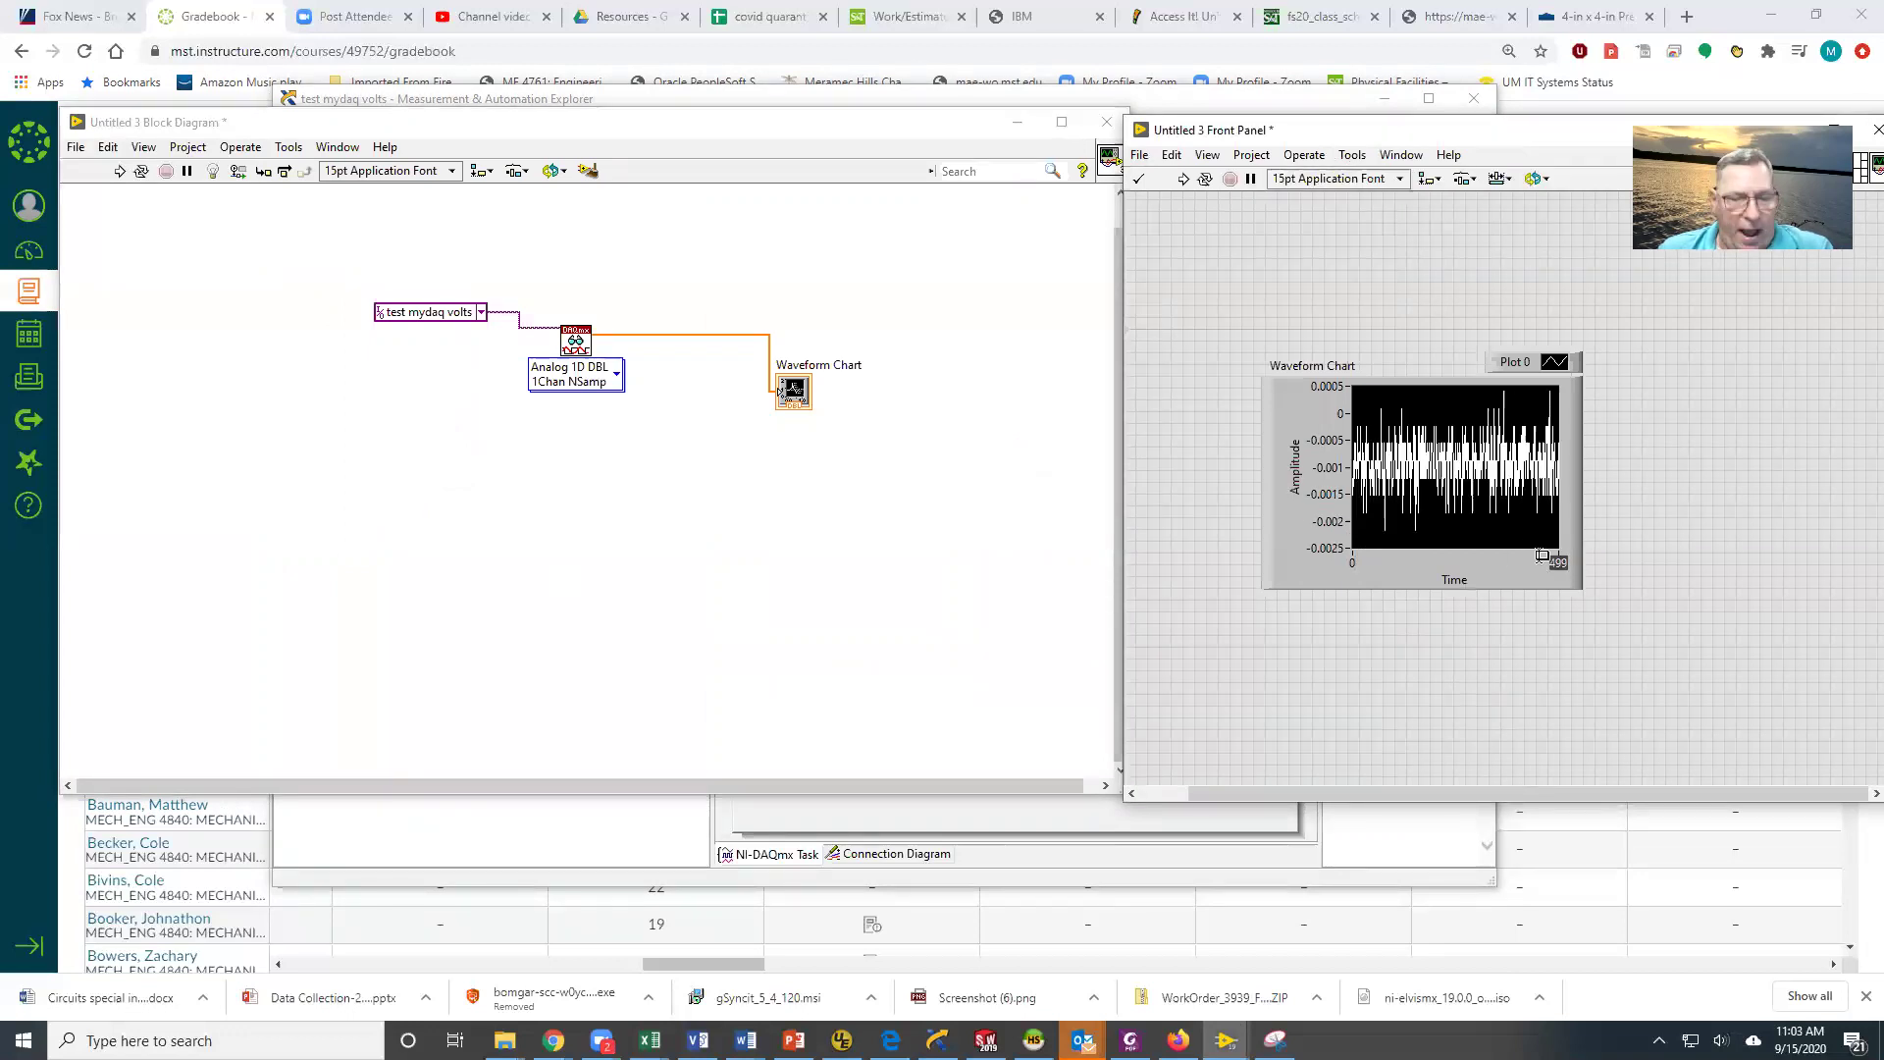
type("1000")
key("Return")
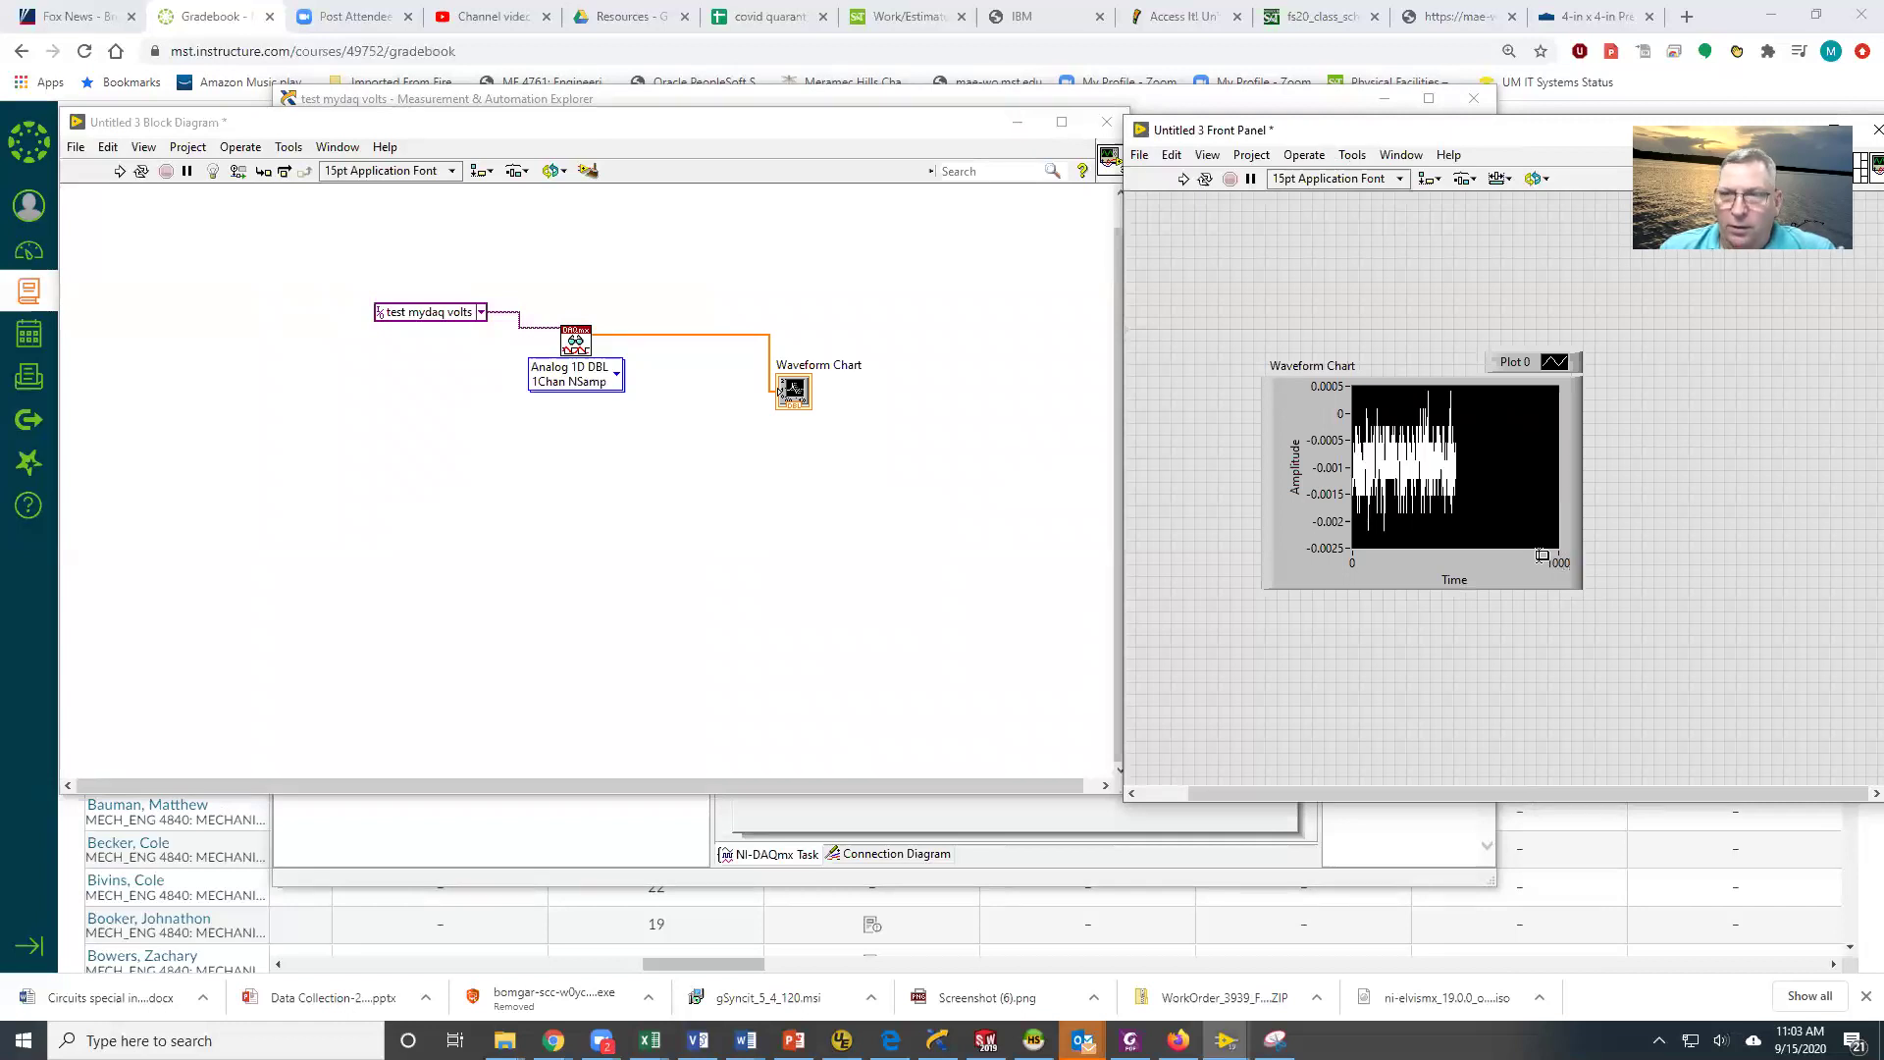
Widen the Waveform Chart to the right, then switch back to the test mydaq volts task in MAX.
right_click(1582, 615, "shift")
left_click(1628, 648)
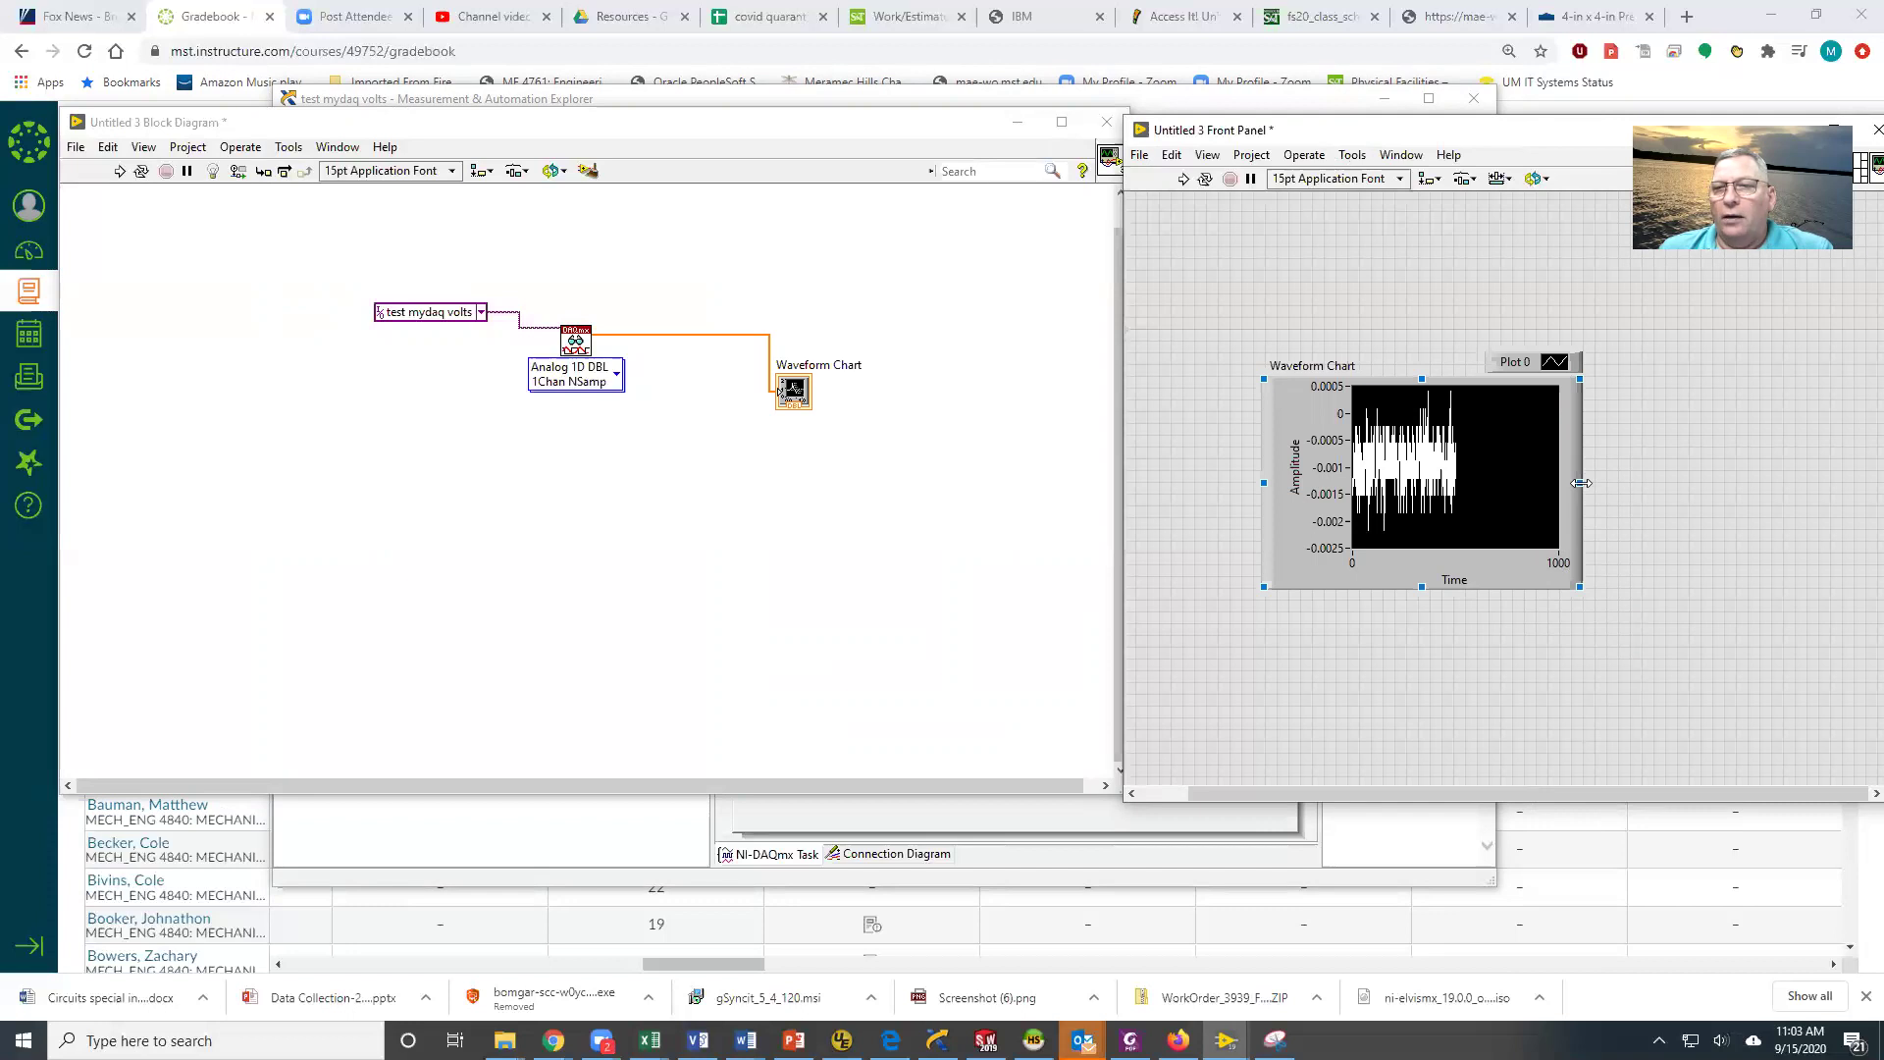
left_click_drag(1581, 482, 1817, 481)
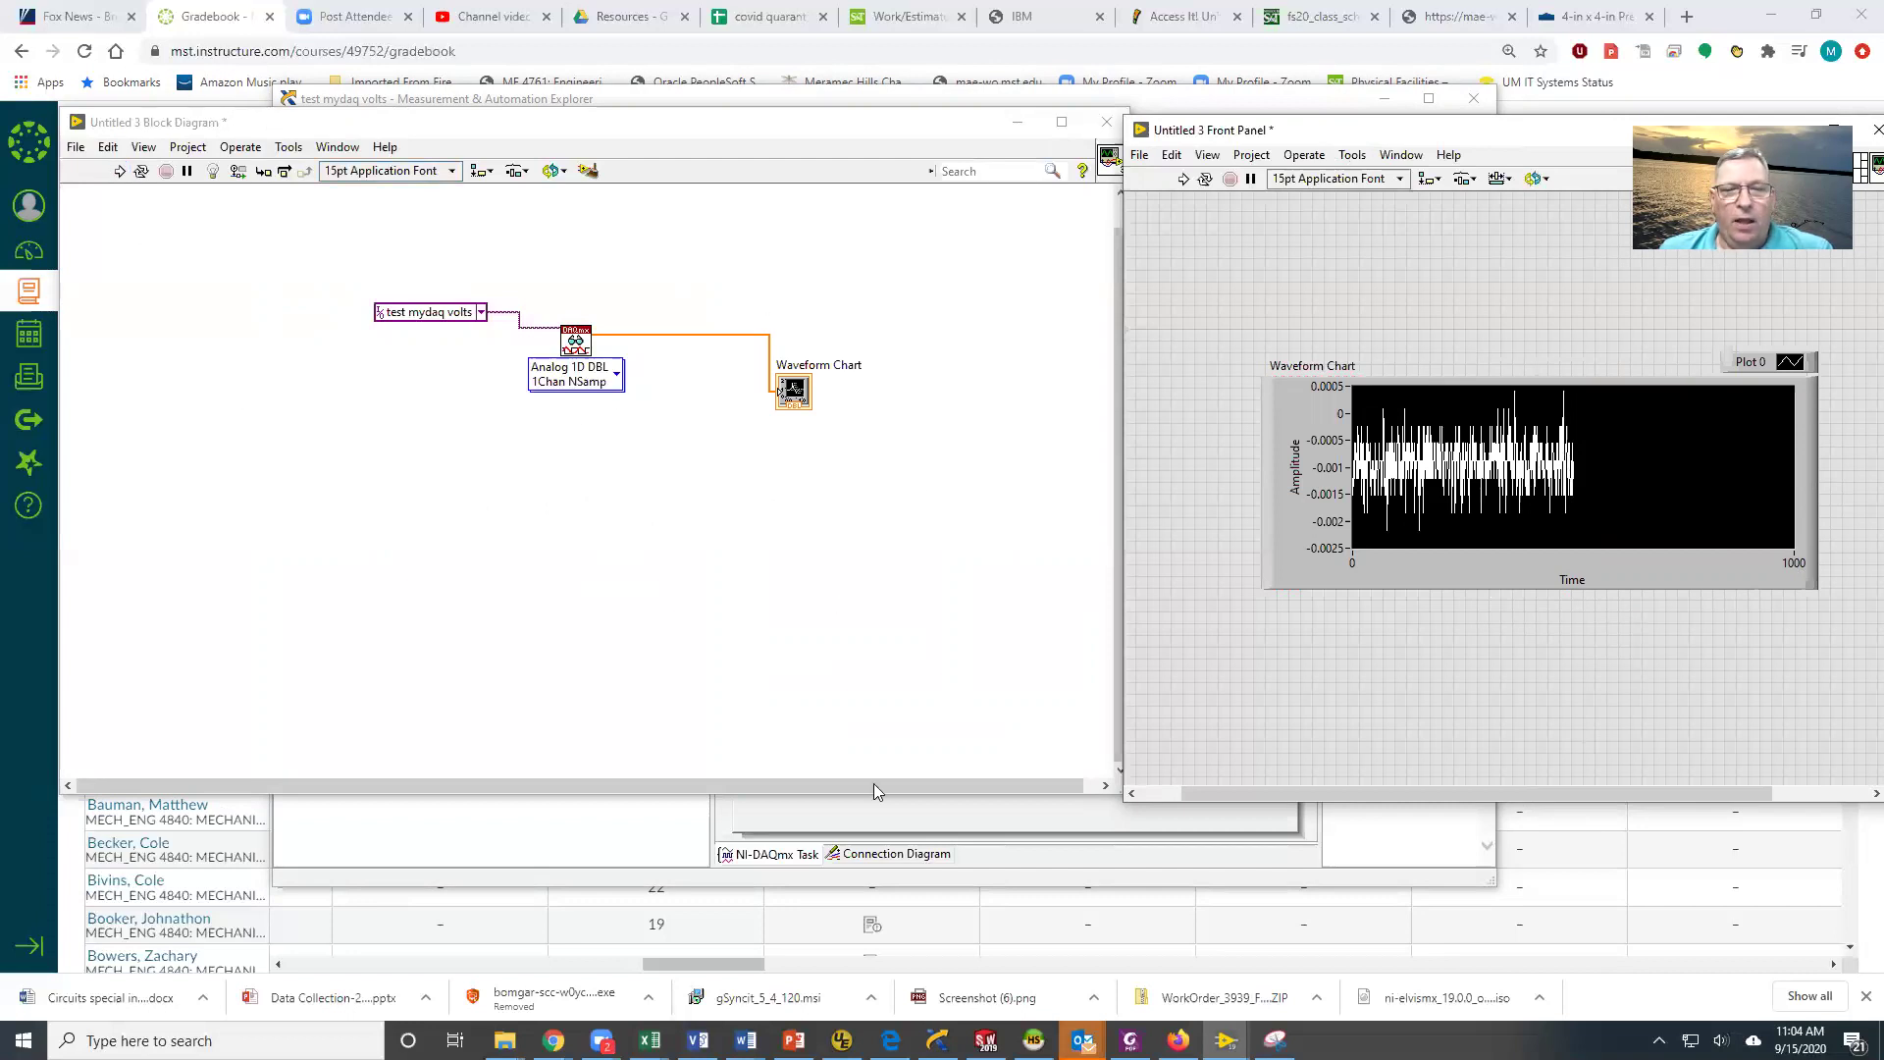
left_click(875, 816)
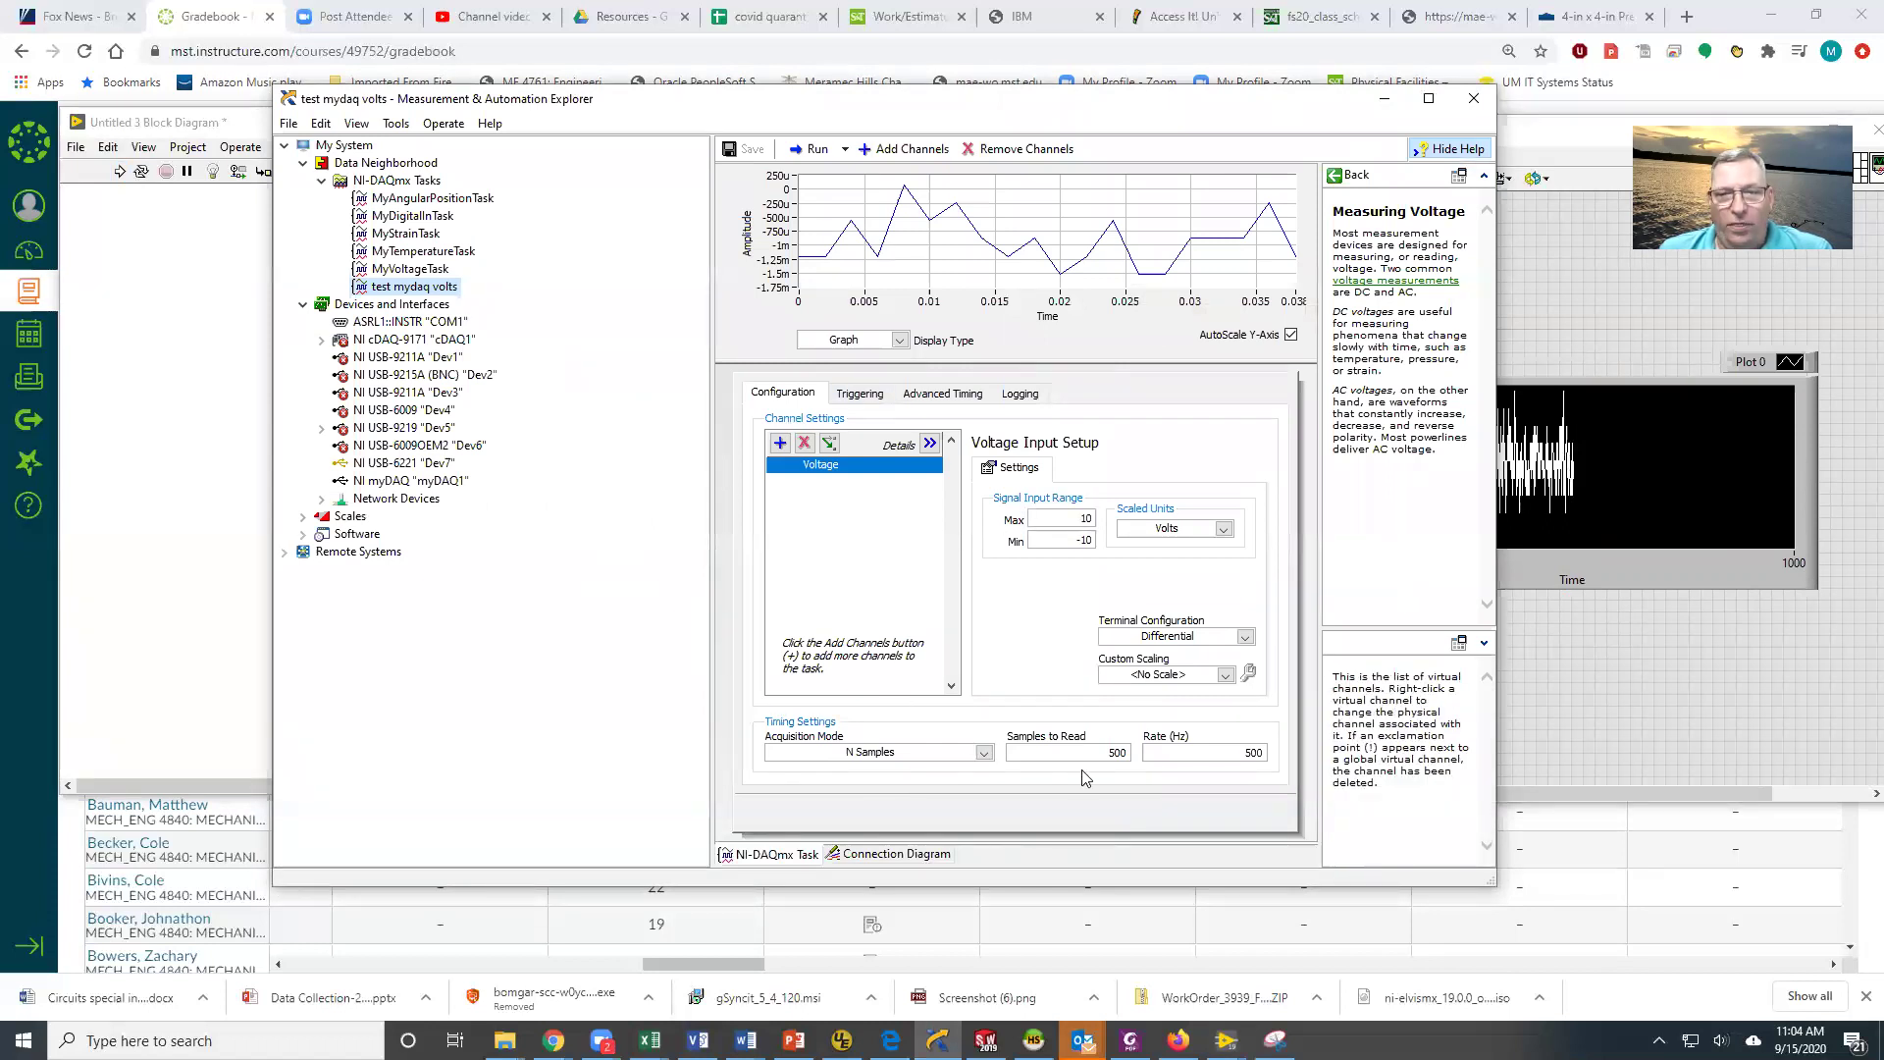
Launch the Configuration Export Wizard from File > Export, keeping My System as the source.
left_click(284, 125)
left_click(326, 251)
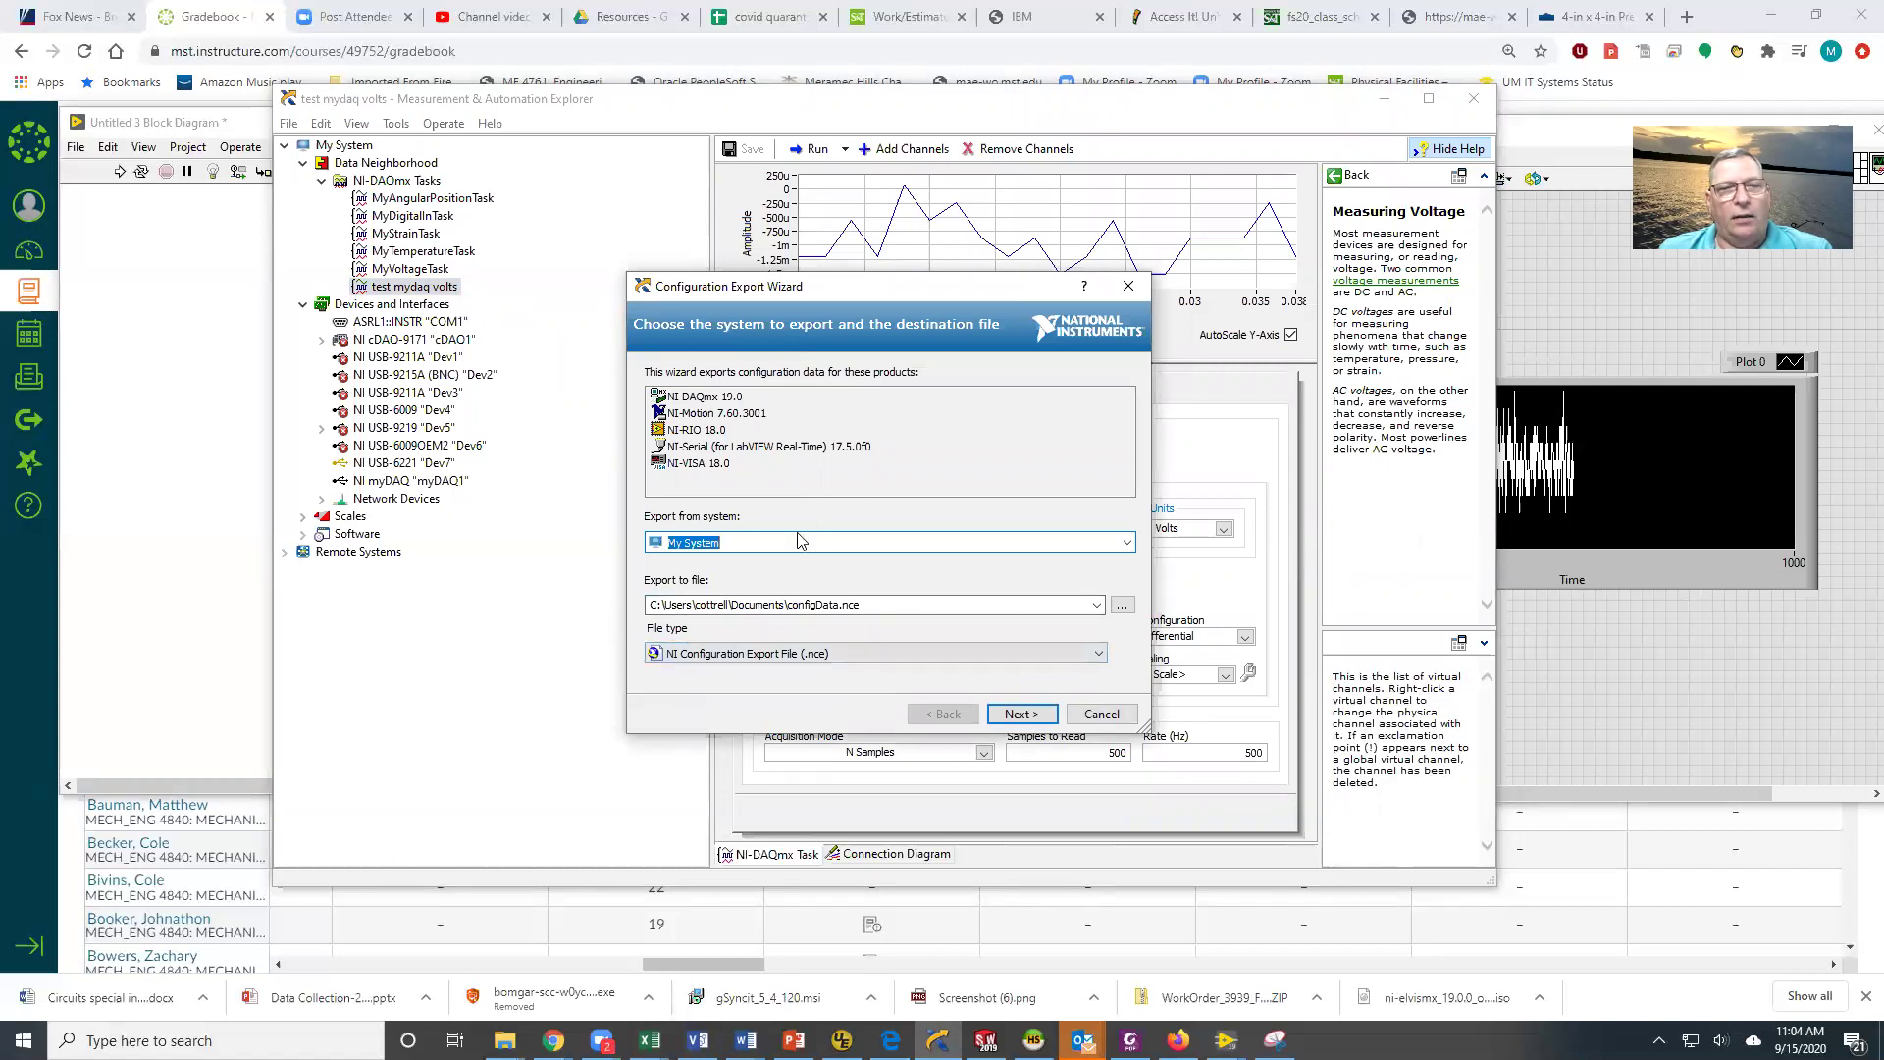
left_click(1021, 713)
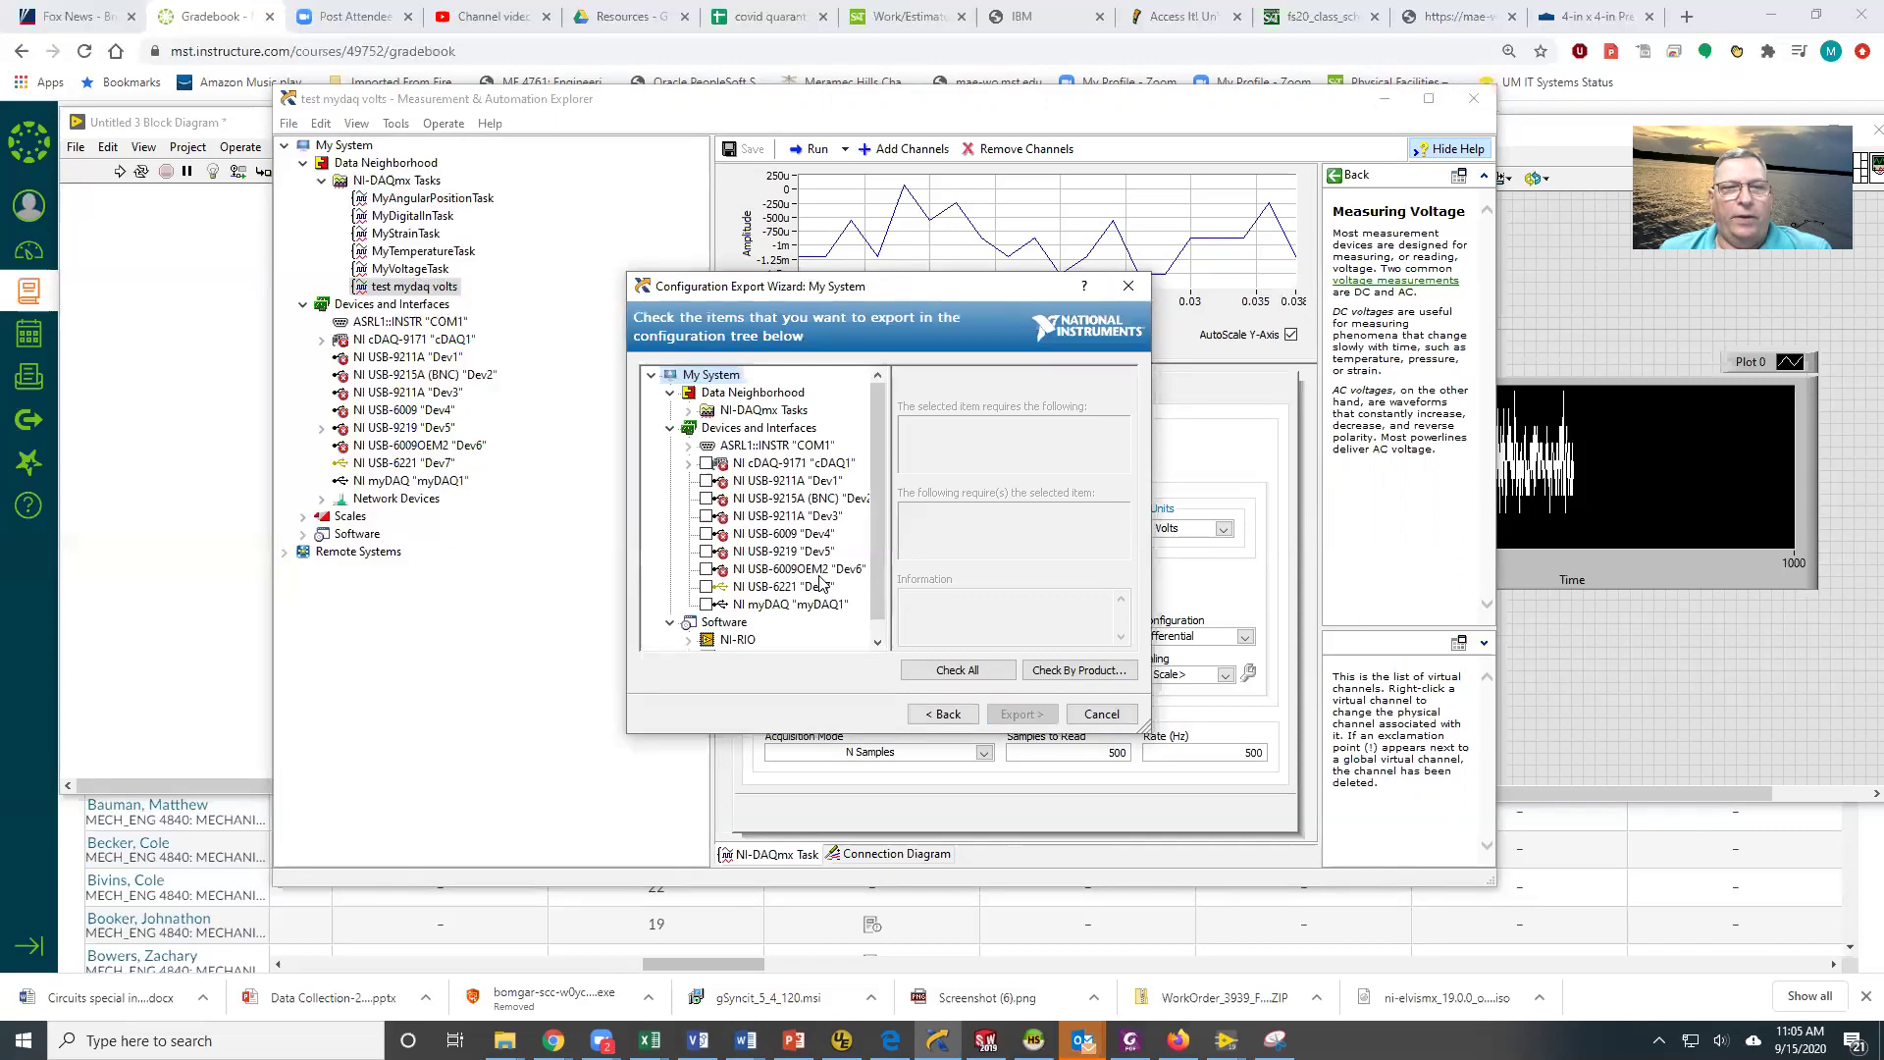
Expand NI-DAQmx Tasks and check test mydaq volts for export.
left_click(688, 411)
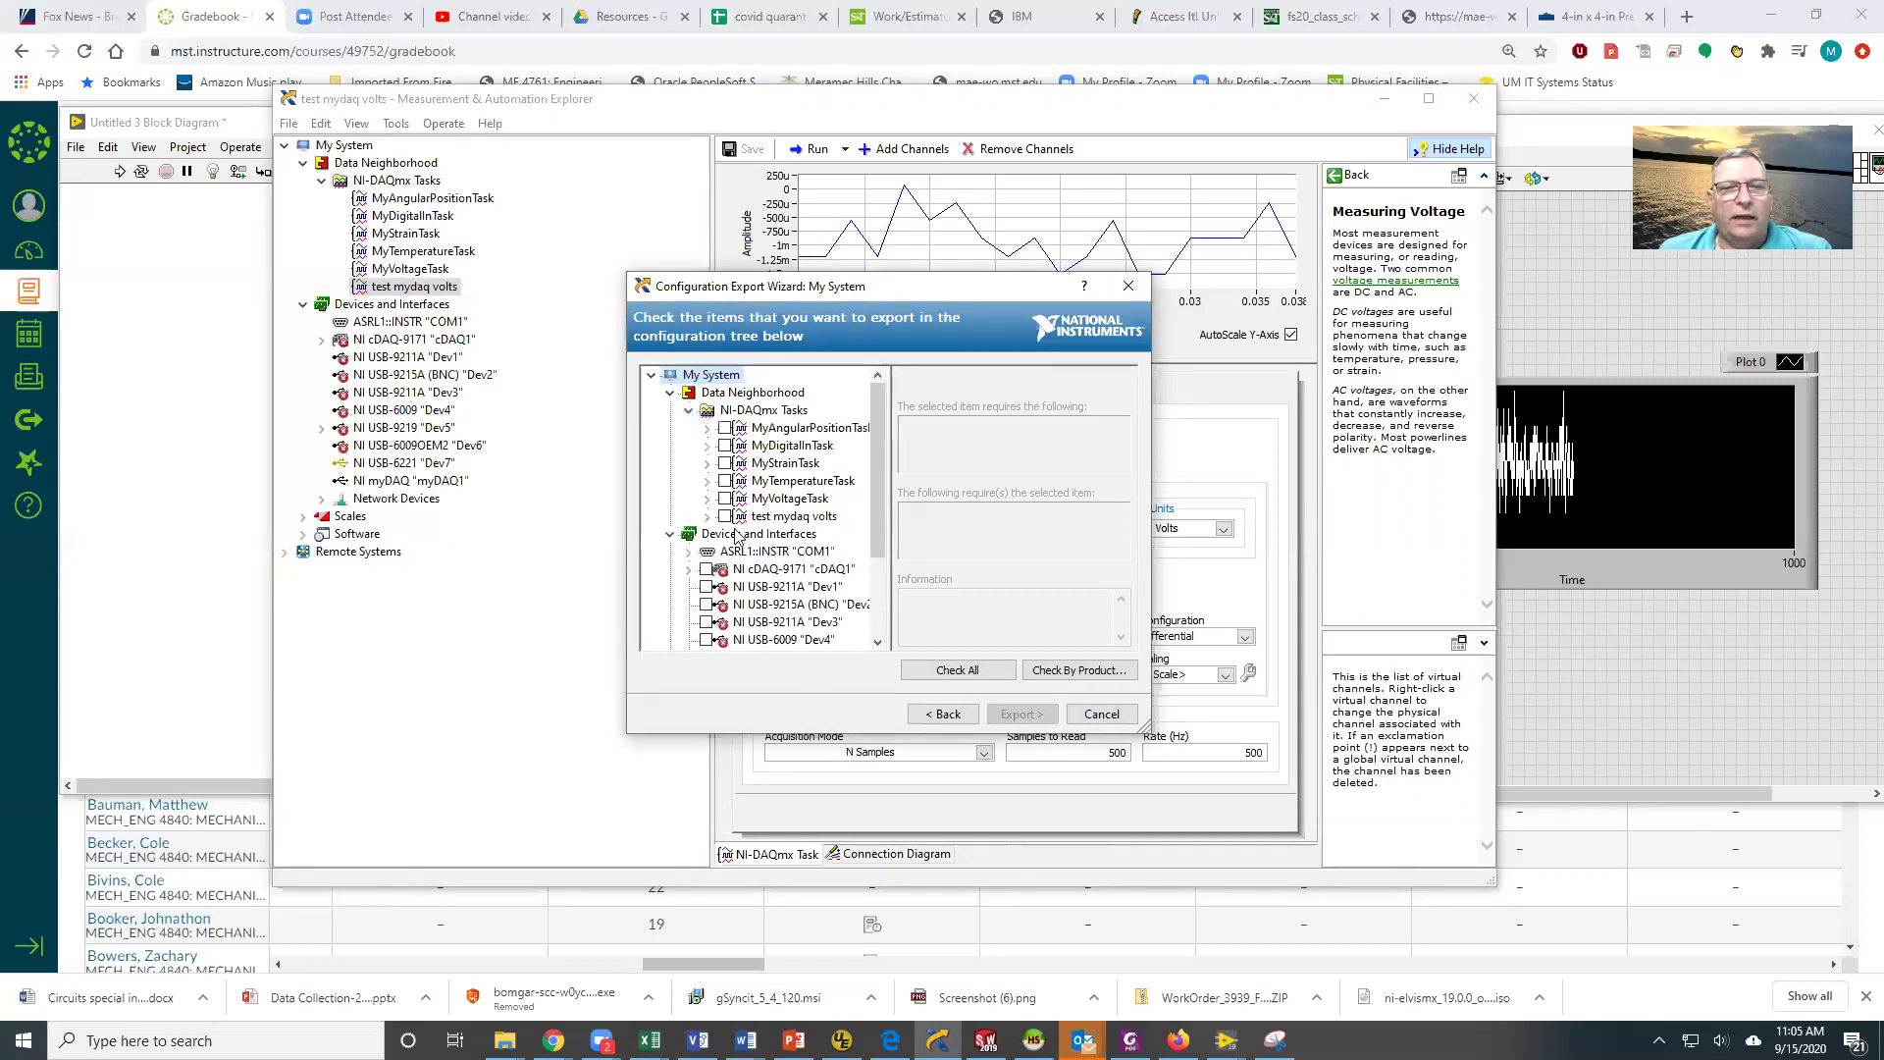
left_click(725, 516)
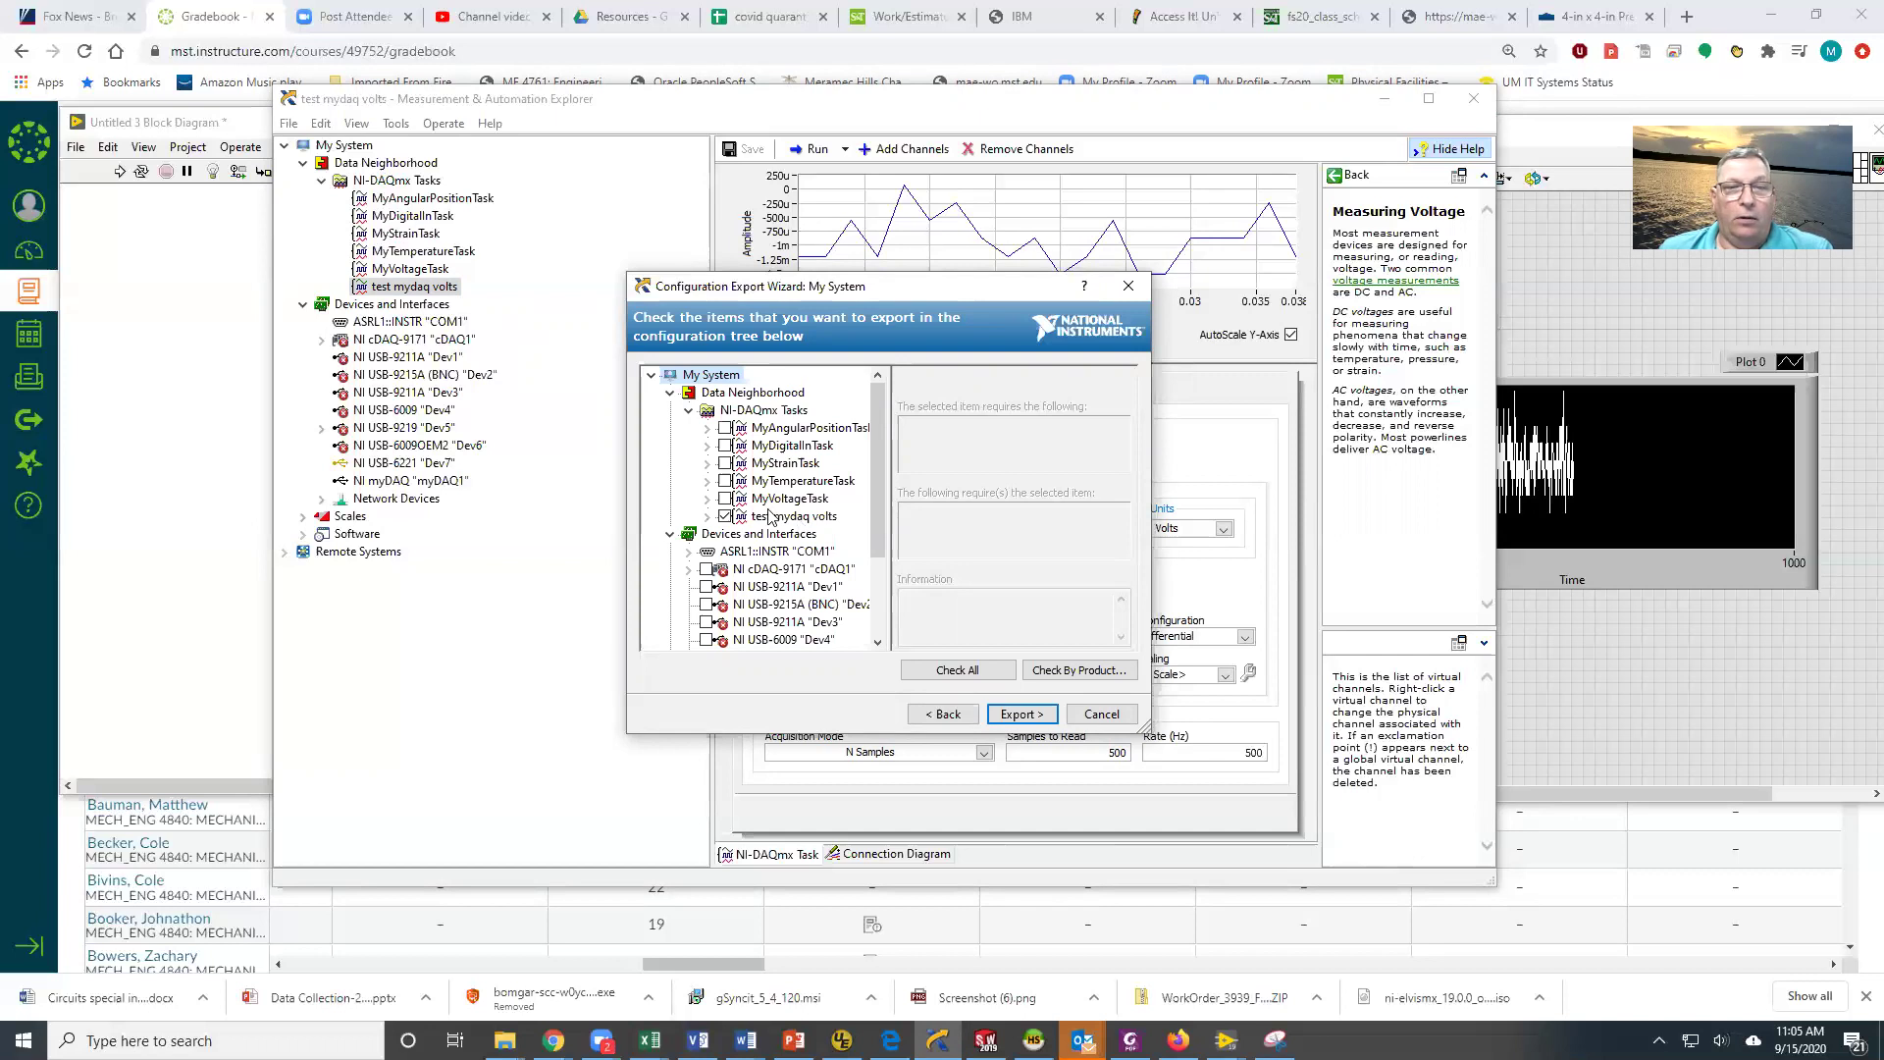
scroll(821, 616, "down", 3)
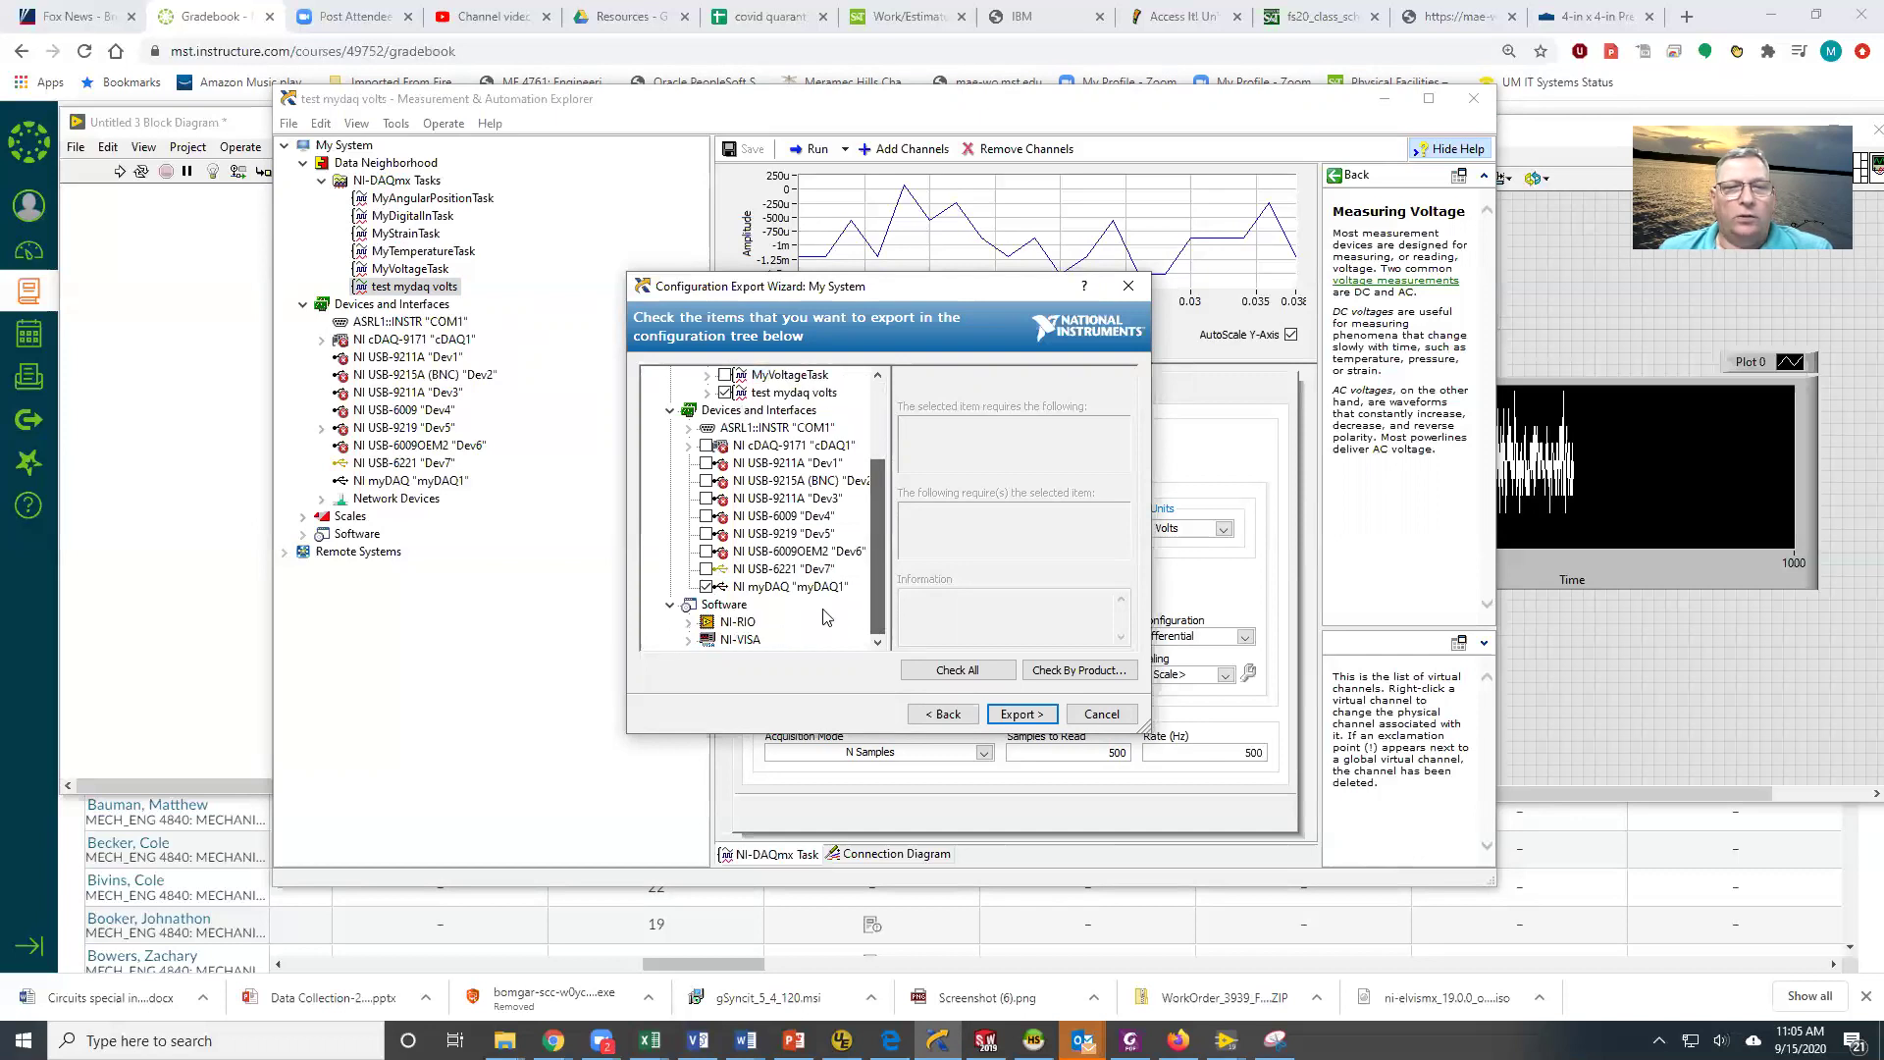